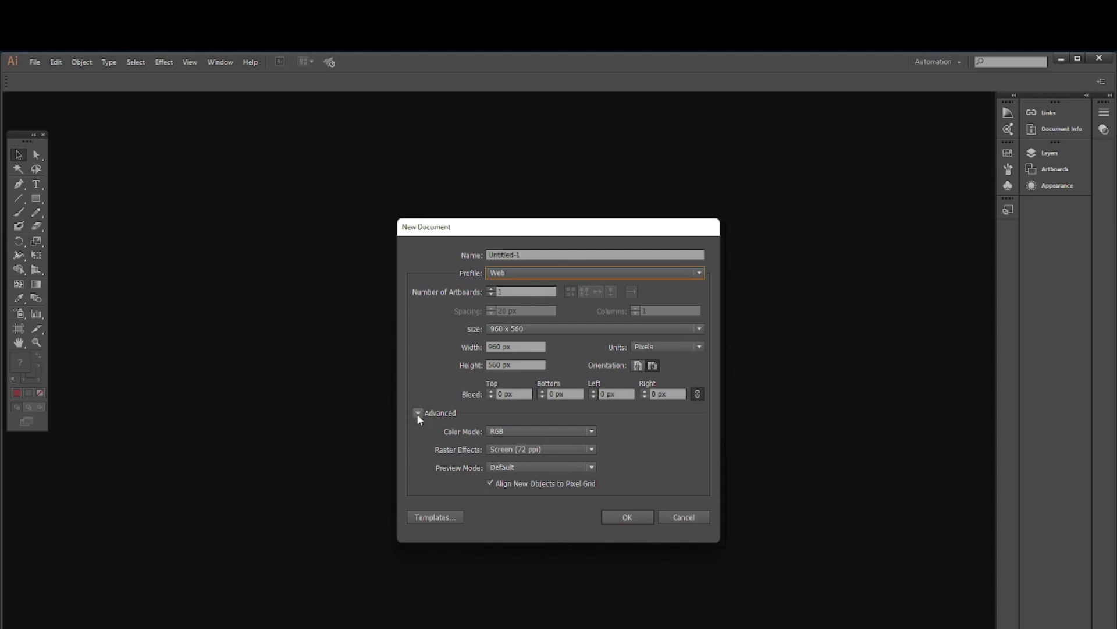
Turn off aligning new objects to the pixel grid and create the new web document.
click(417, 413)
click(418, 414)
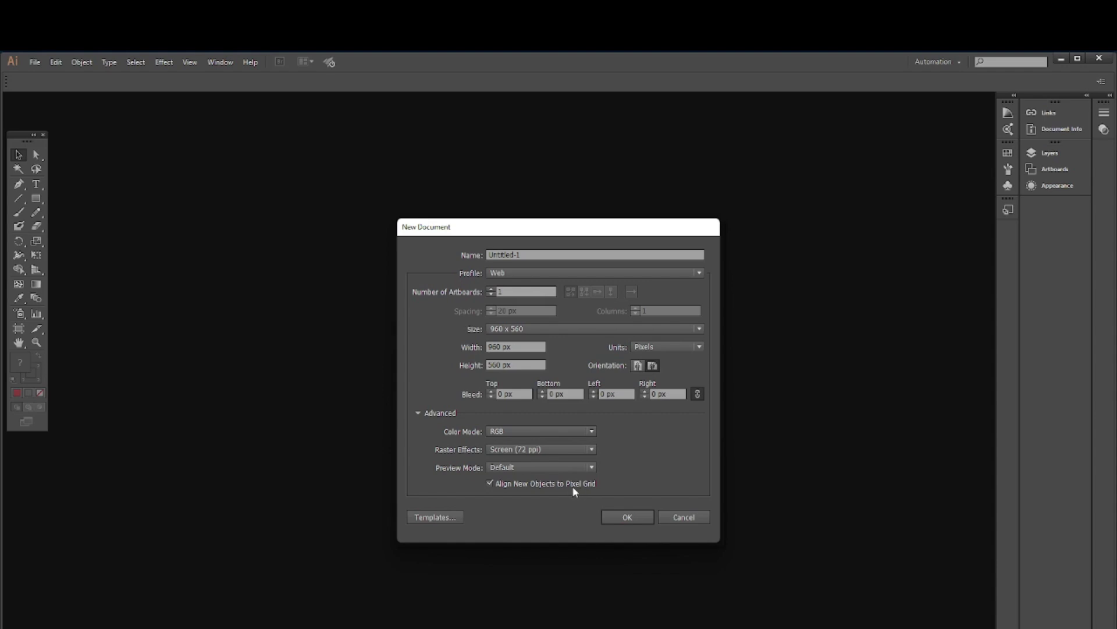
click(491, 484)
click(627, 517)
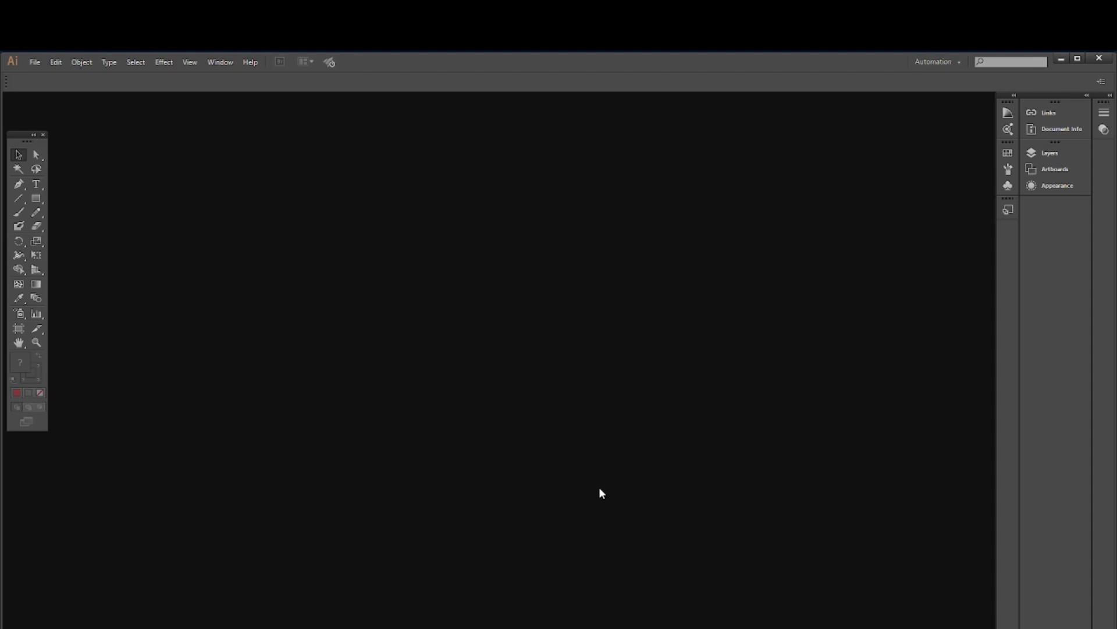
Set the default stroke for new objects to none.
key(ctrl+minus)
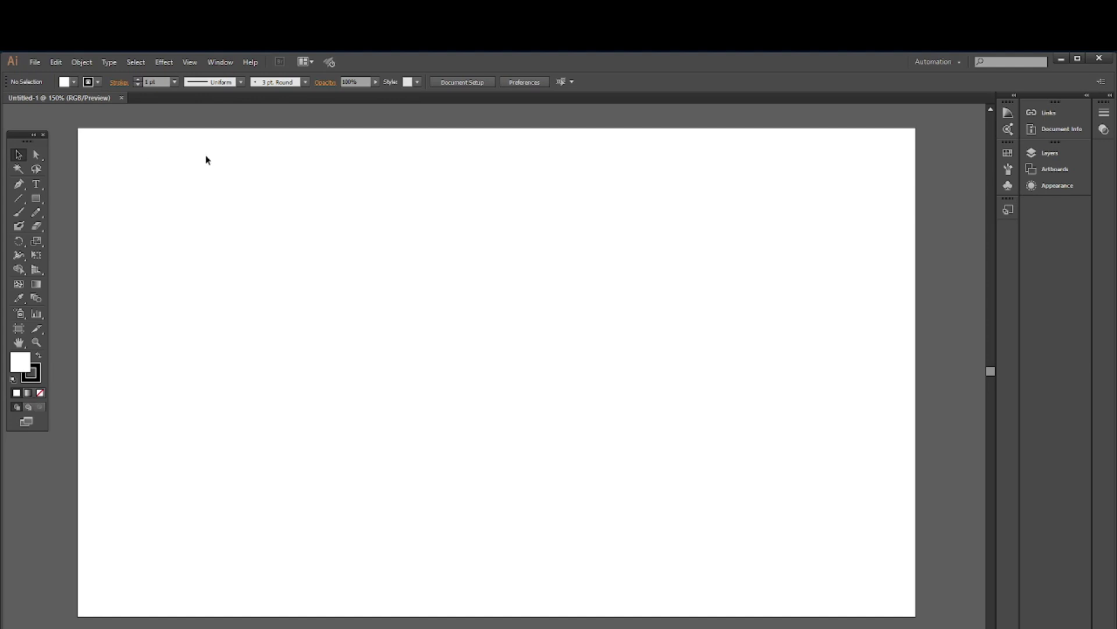
click(138, 85)
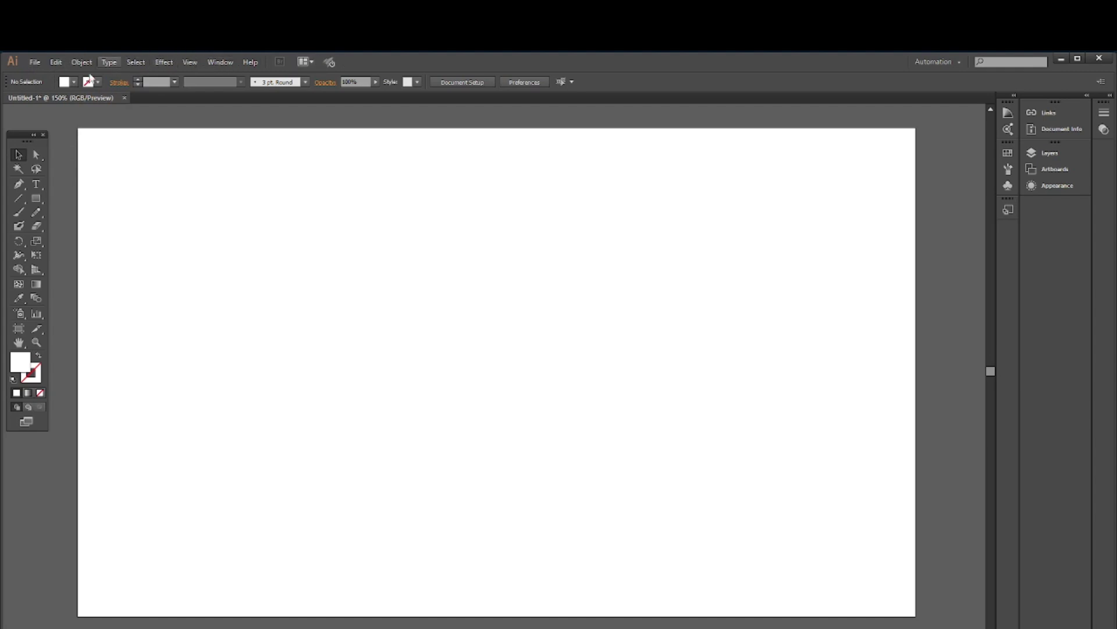
click(34, 62)
click(35, 62)
click(56, 63)
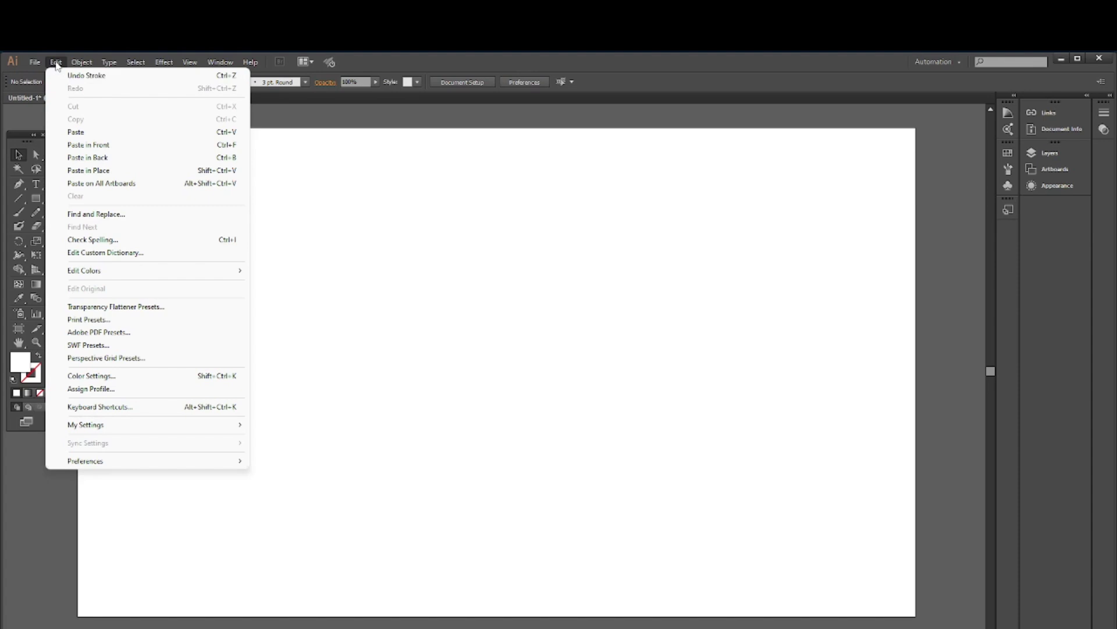
mouse_move(81, 62)
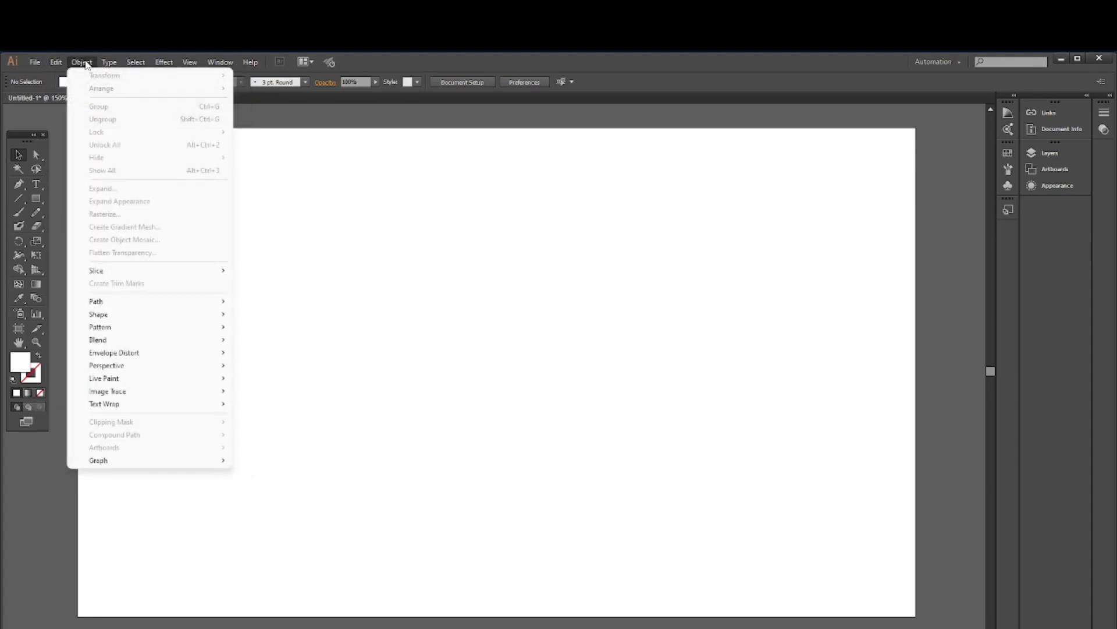
click(285, 119)
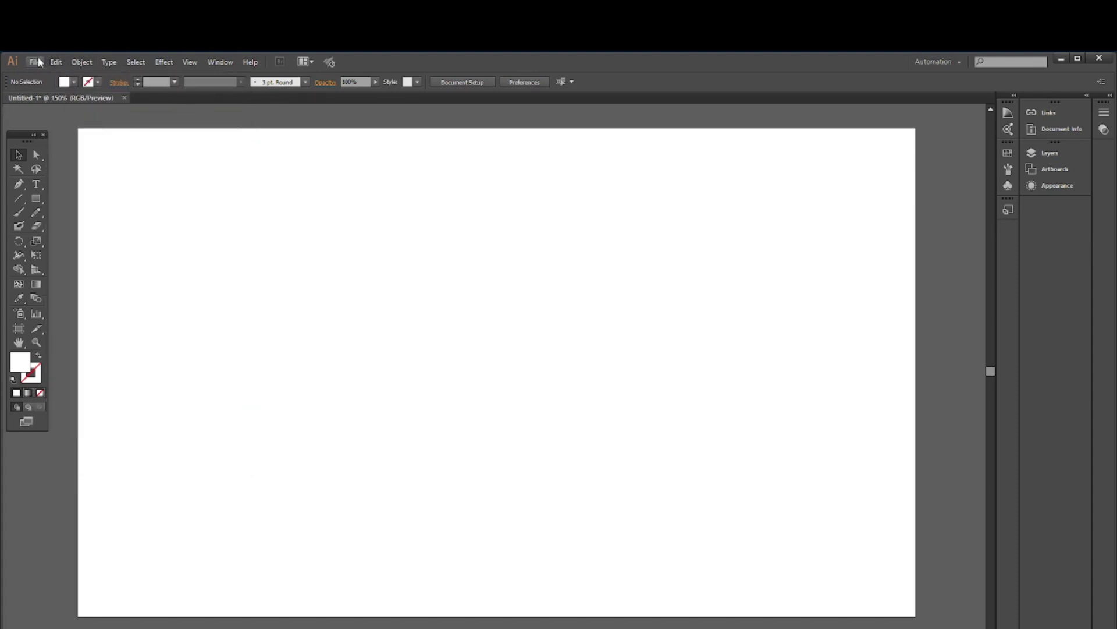
click(19, 155)
alt+scroll(252, 372, down, 1)
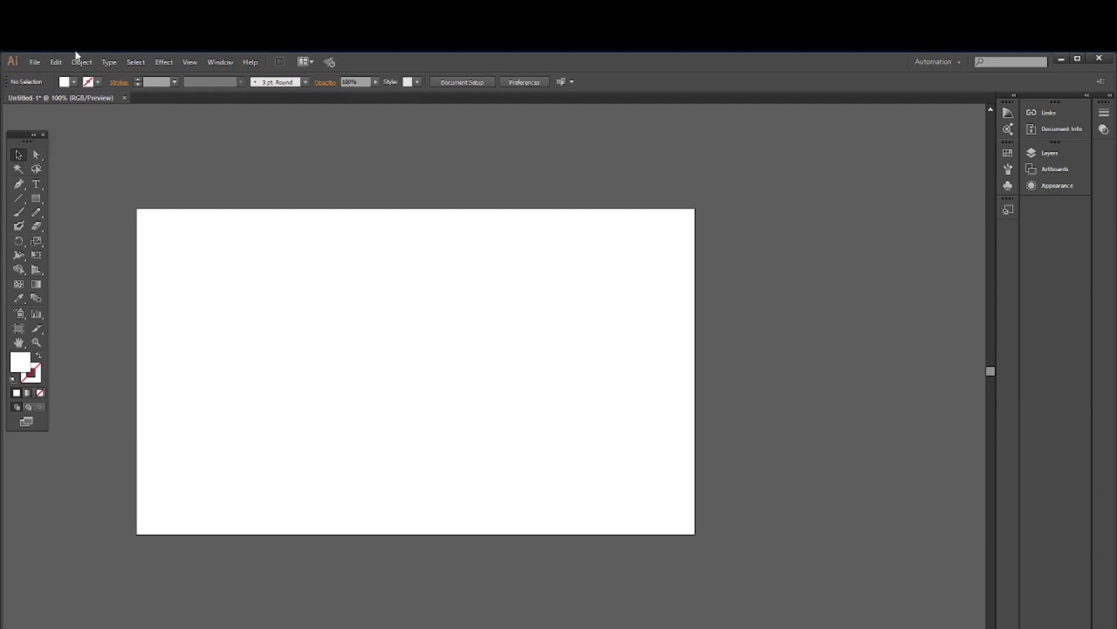
Close the toolbox and bring back the default one, switching it to a single column and back to two columns.
click(43, 135)
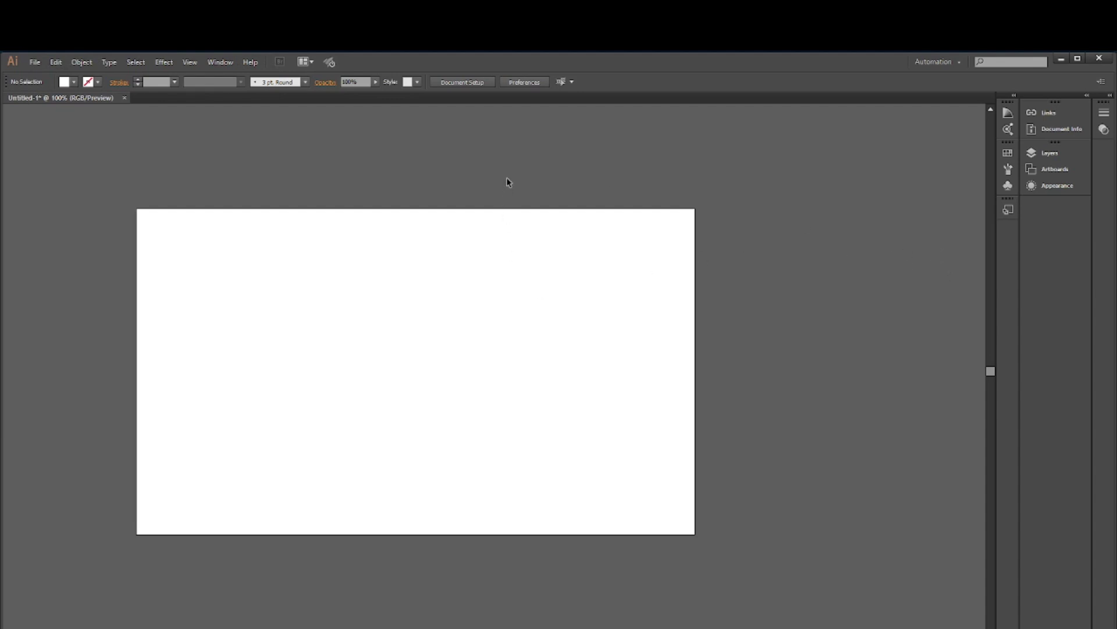
click(222, 62)
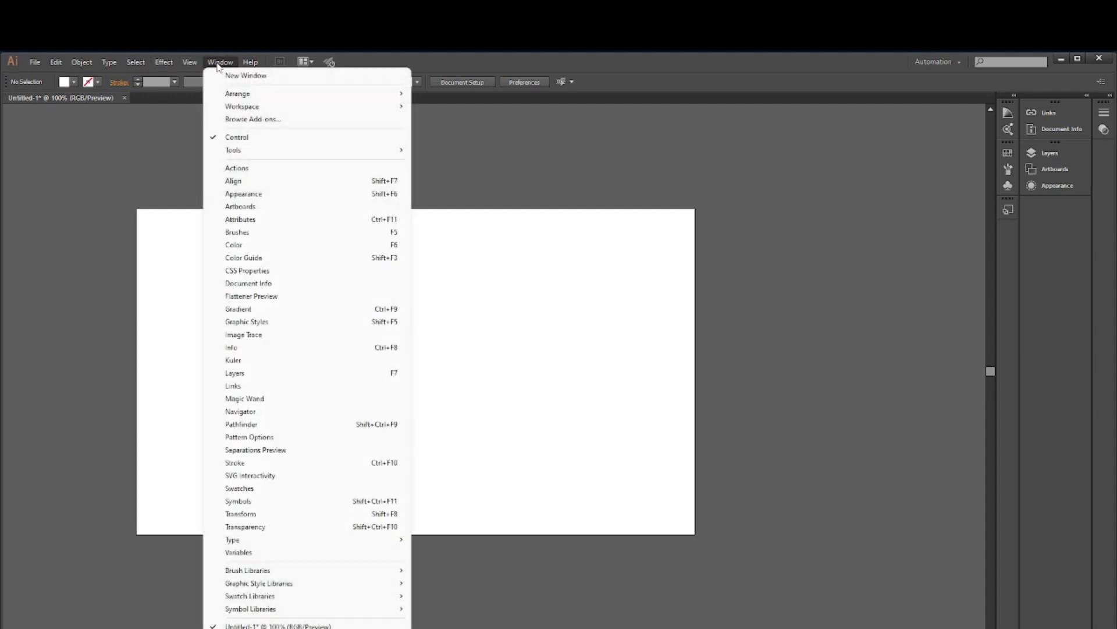
mouse_move(254, 152)
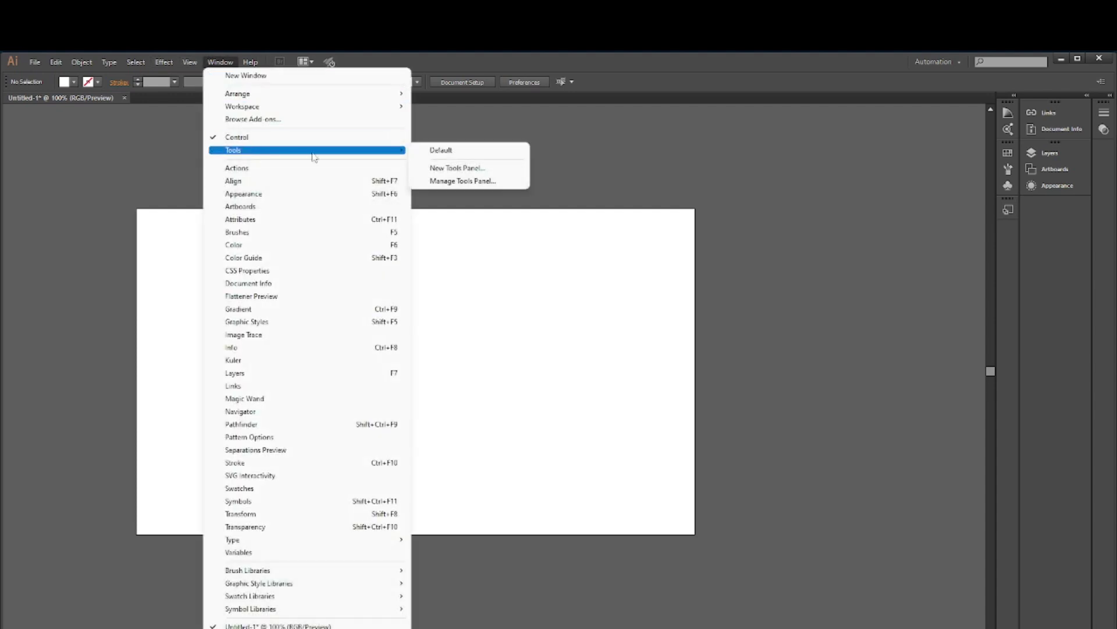
click(436, 151)
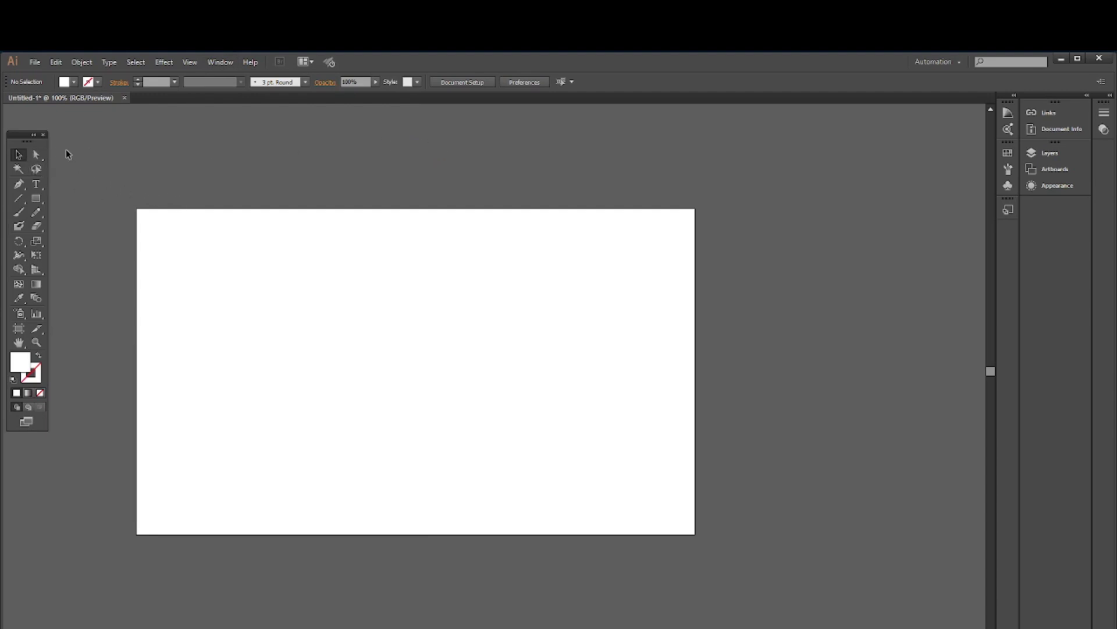
click(32, 135)
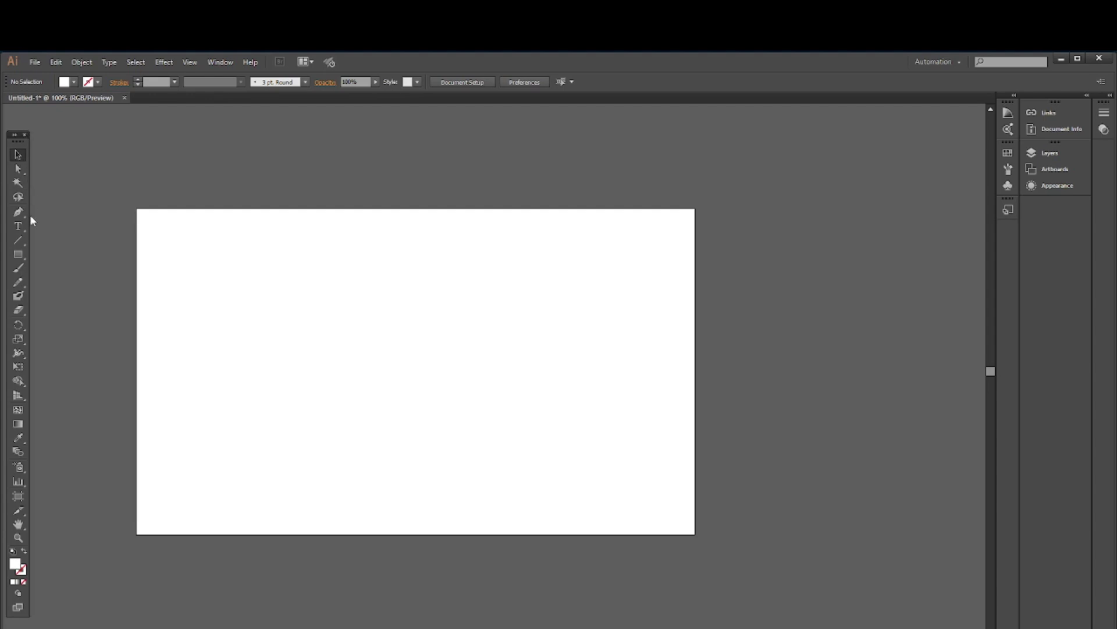
click(14, 136)
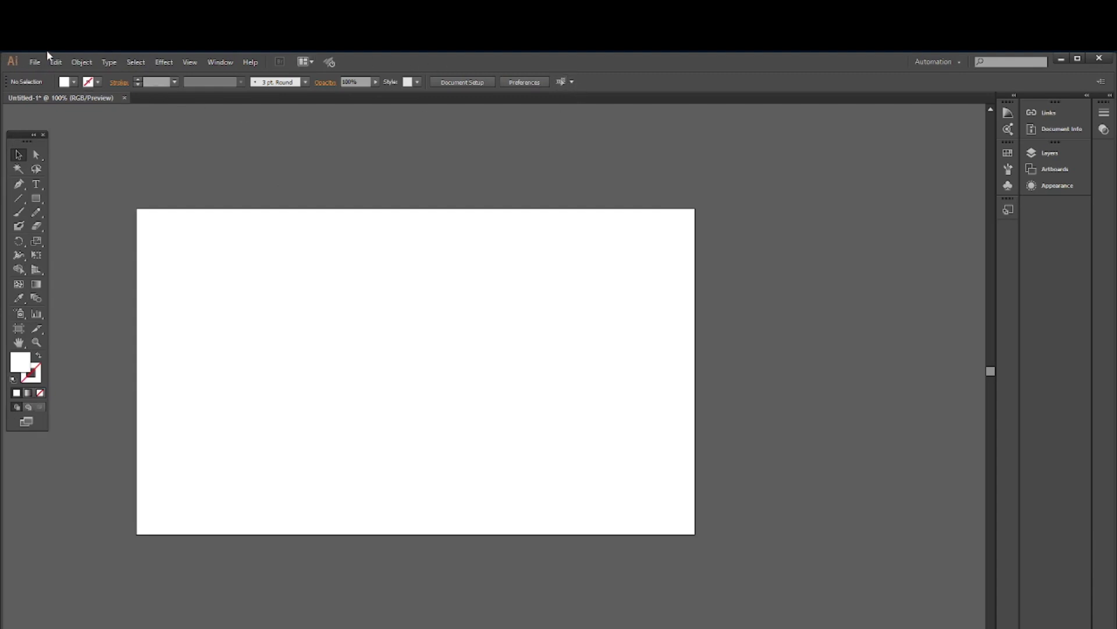
Hide the Control bar and show it again.
click(221, 64)
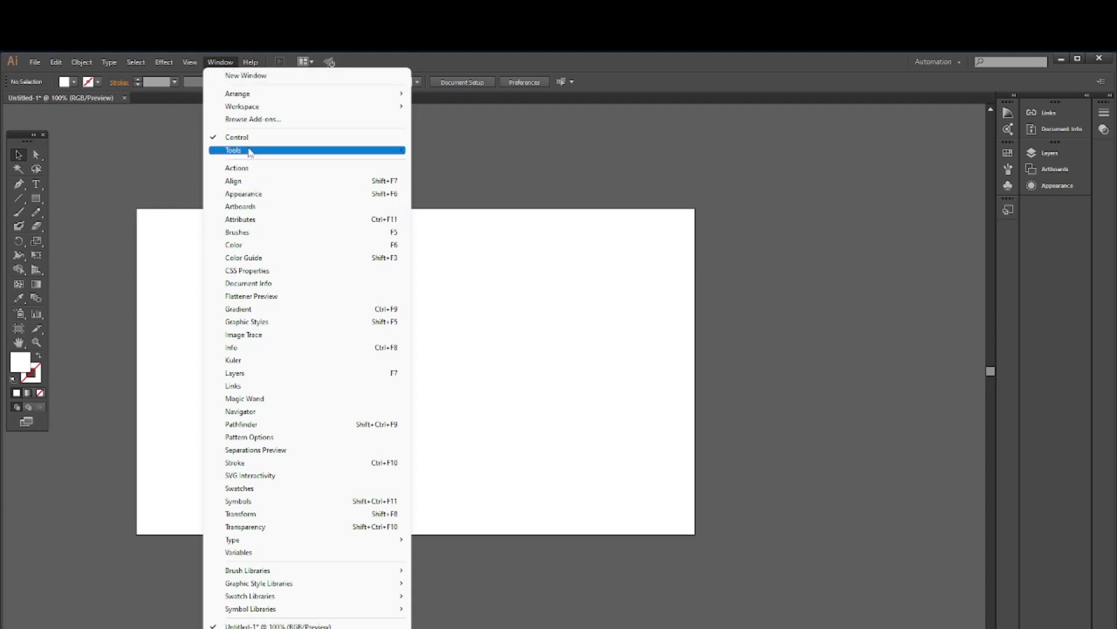
click(251, 142)
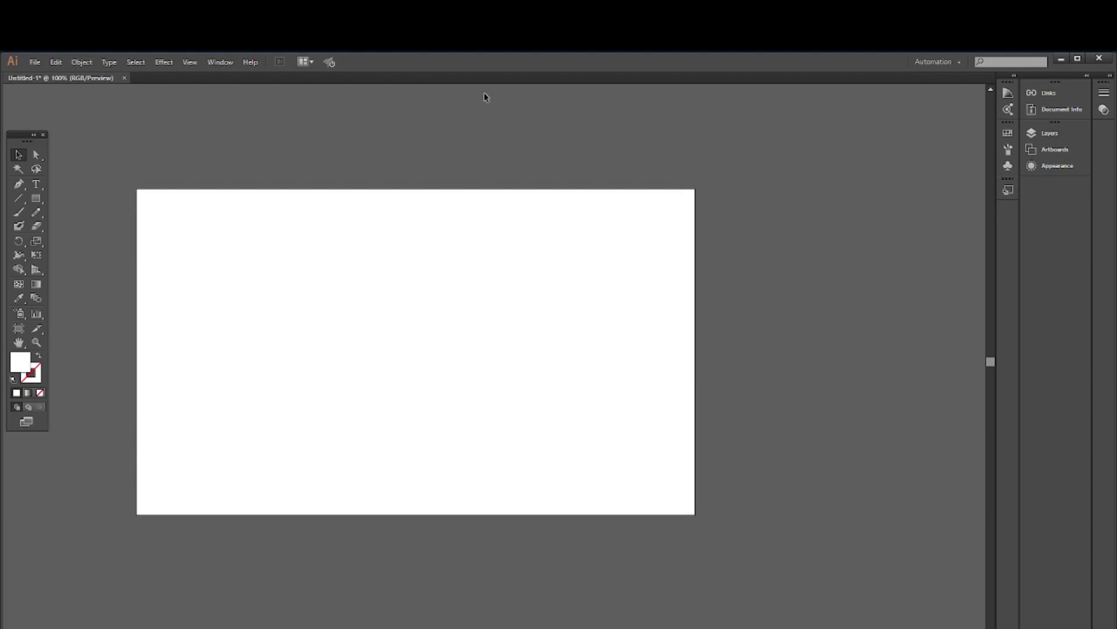
click(216, 63)
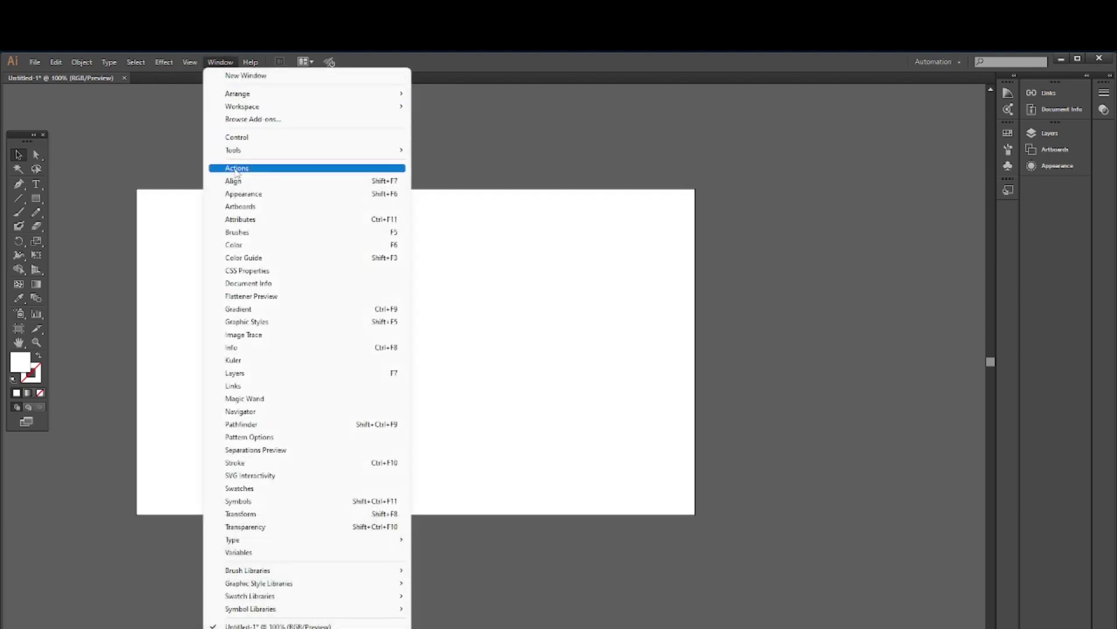
click(236, 138)
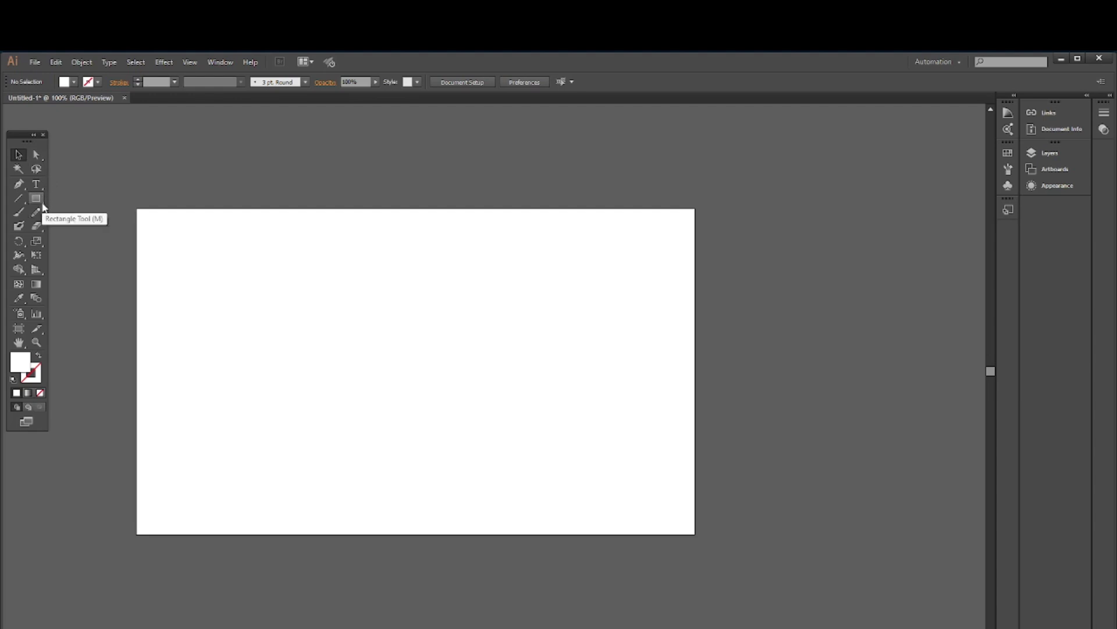
Draw a rectangle about 411 x 243 px on the artboard and fill it with RGB Red.
drag(43, 204, 131, 198)
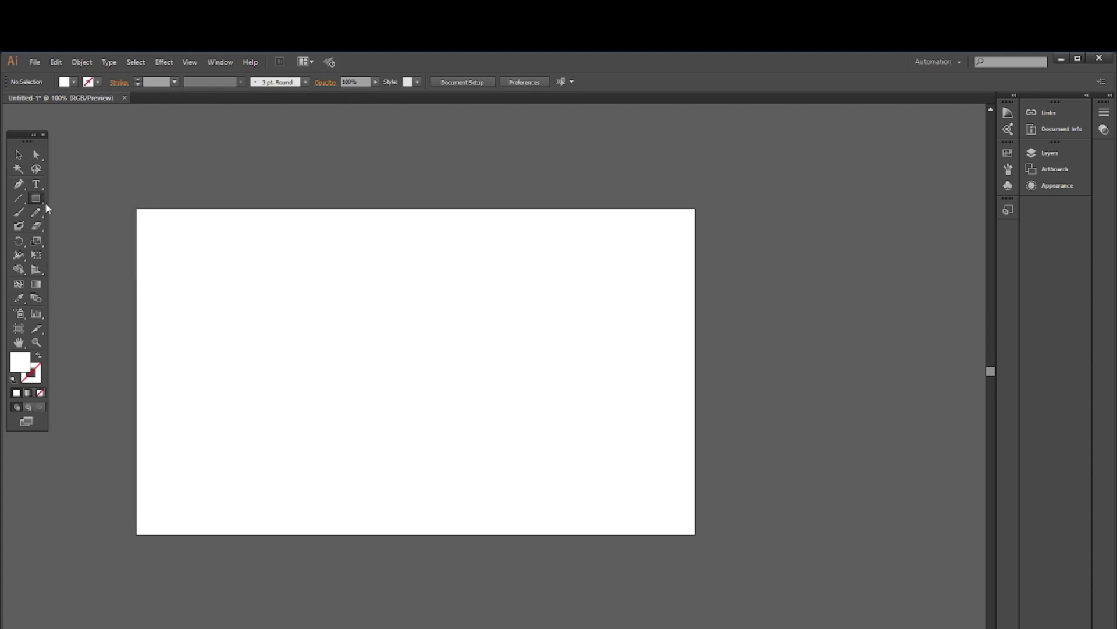
drag(46, 203, 106, 197)
drag(207, 275, 447, 416)
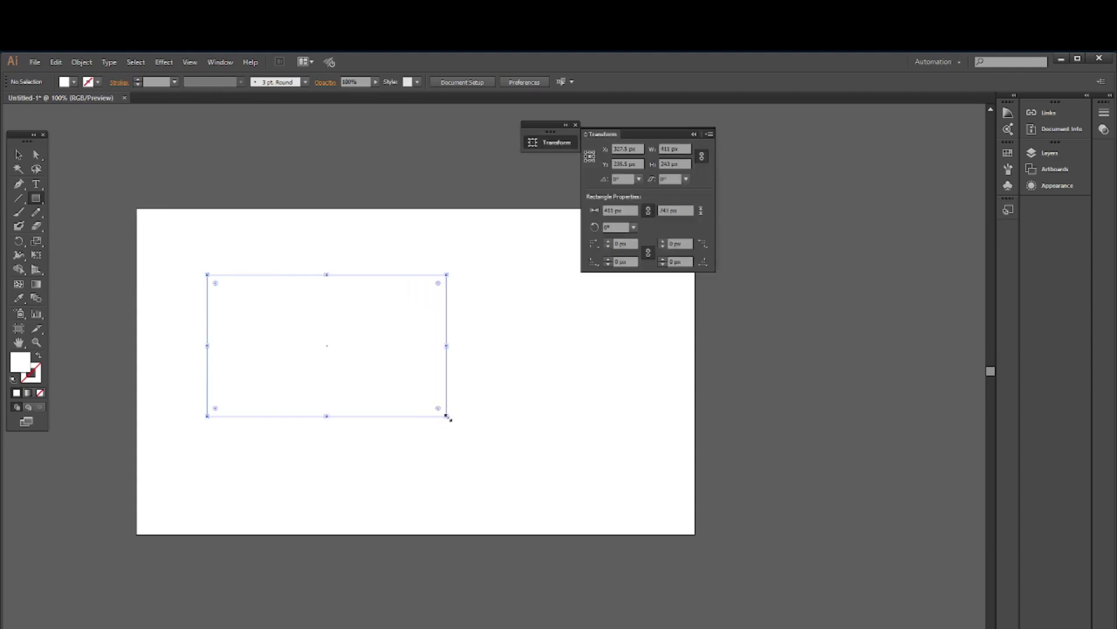
click(66, 82)
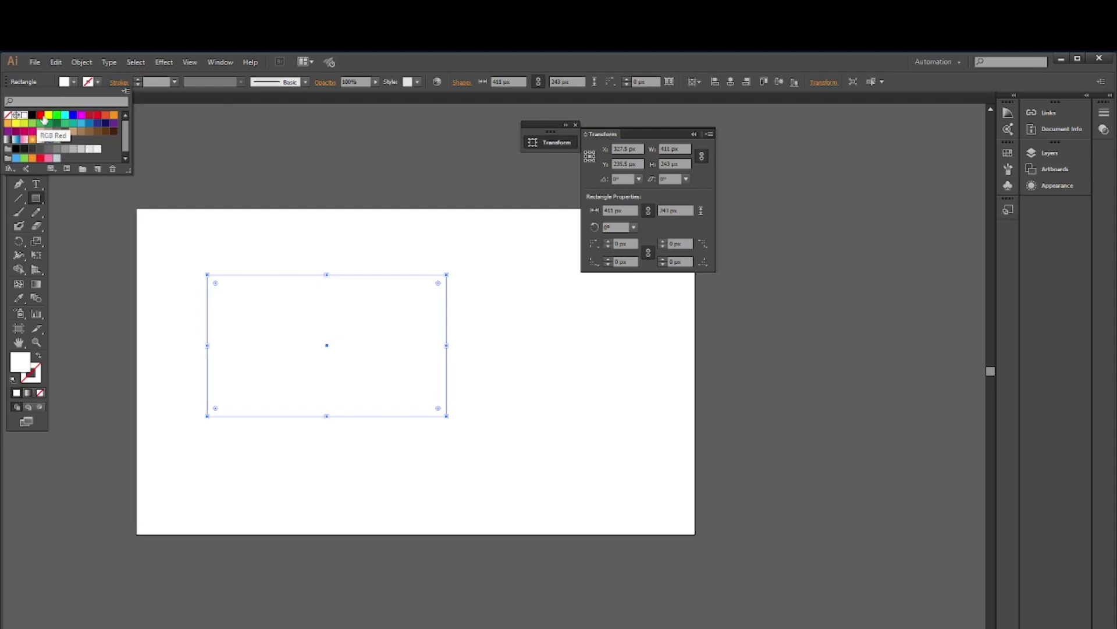
click(43, 118)
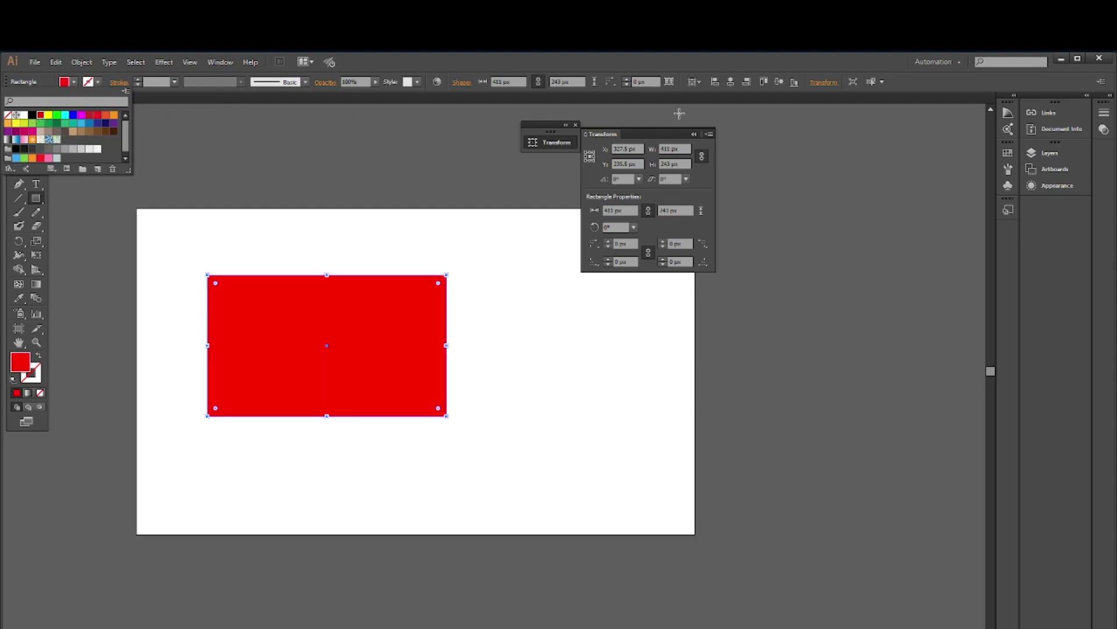
Move the floating Transform panel clear of the artboard and close it.
click(693, 139)
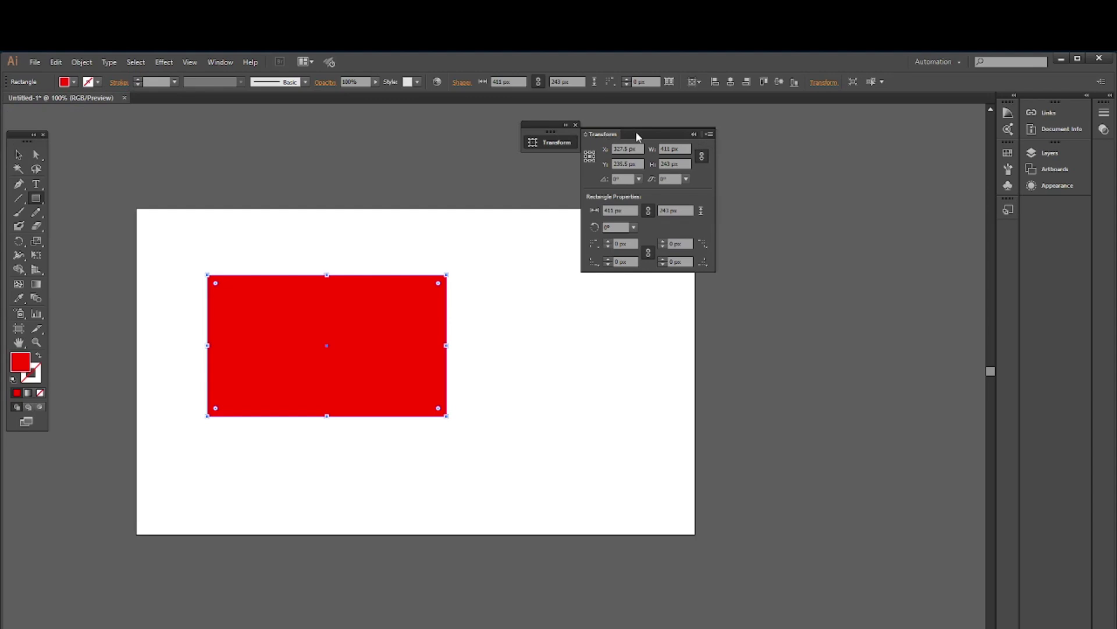
drag(636, 131, 888, 128)
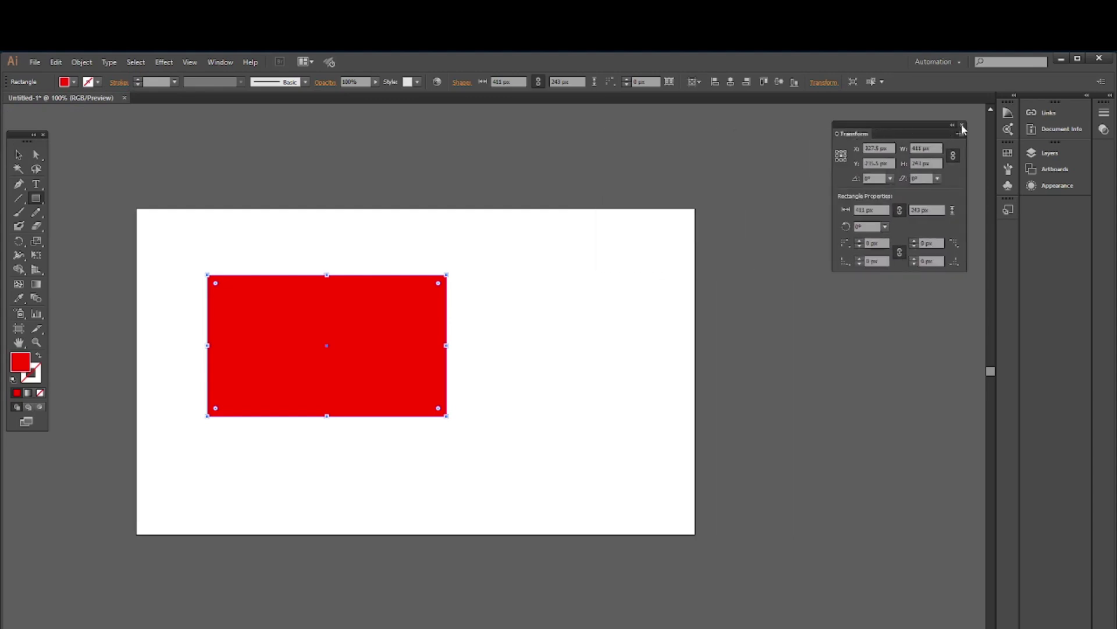
click(962, 124)
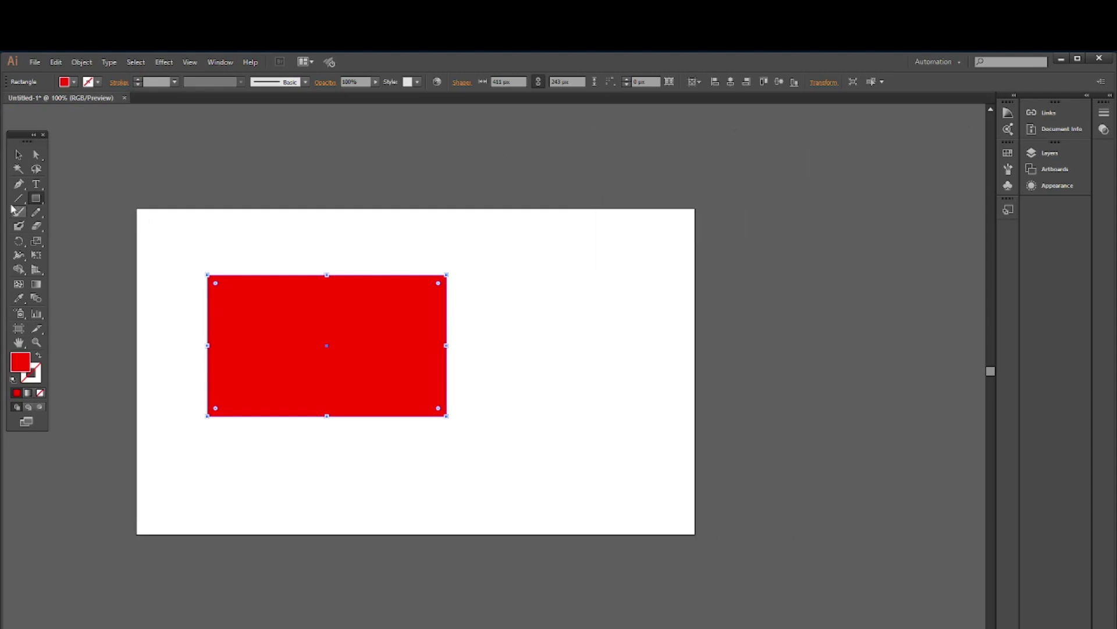
Draw a red rounded rectangle about 343 x 222 px to the right of the first rectangle, crossing the artboard's right edge.
click(39, 201)
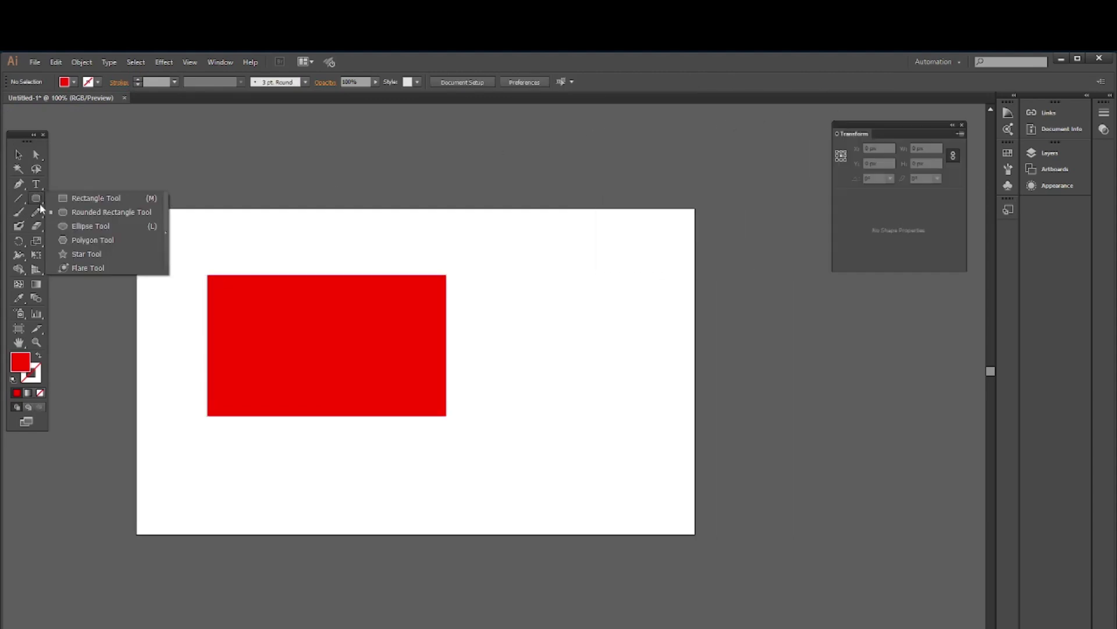
click(103, 214)
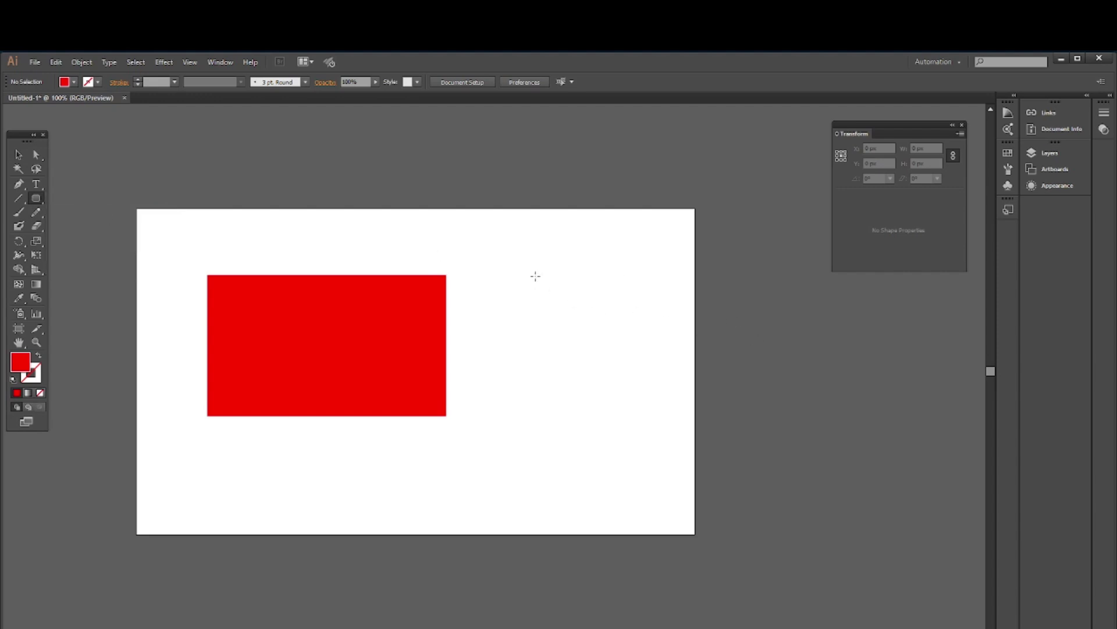
drag(519, 275, 716, 401)
drag(720, 403, 720, 403)
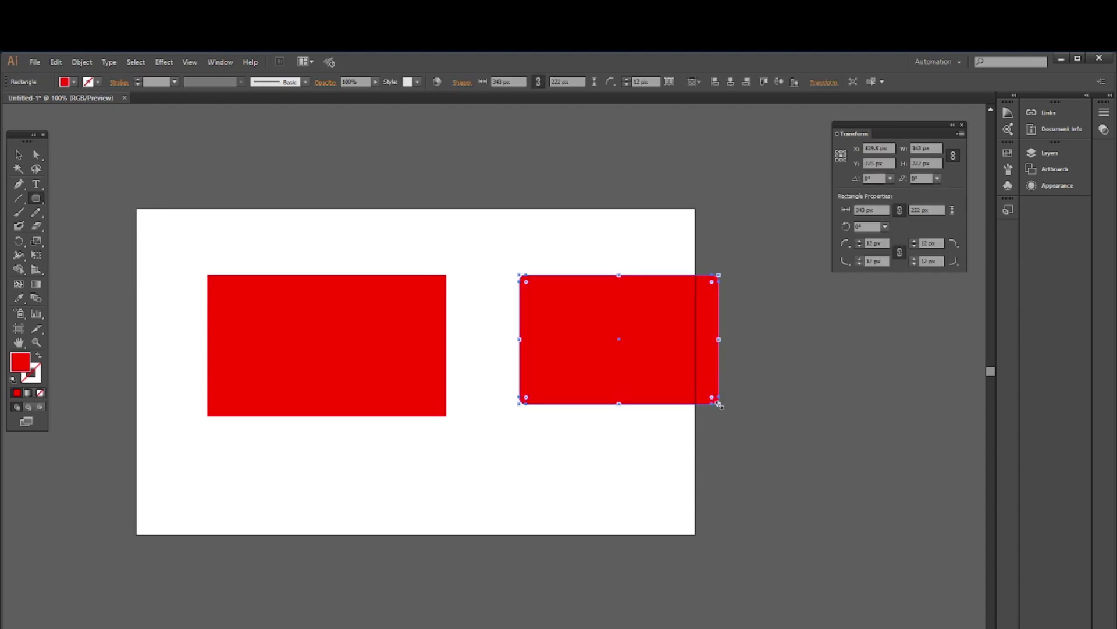
Move the rounded rectangle up and left so it crosses the artboard's top edge and overlaps the first rectangle's upper corner.
click(18, 154)
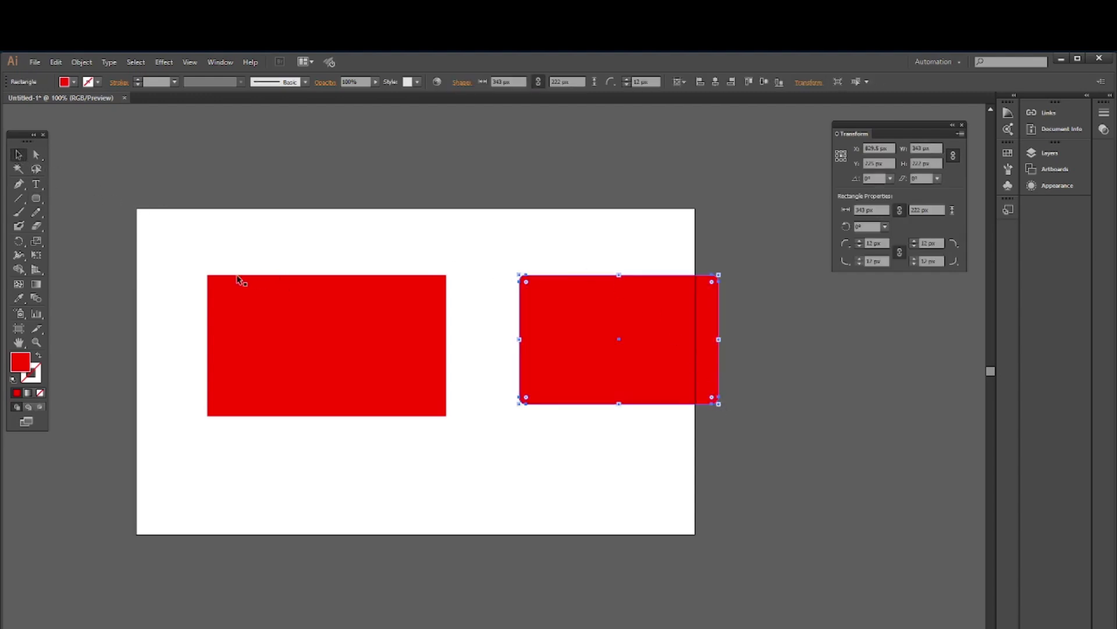
click(235, 298)
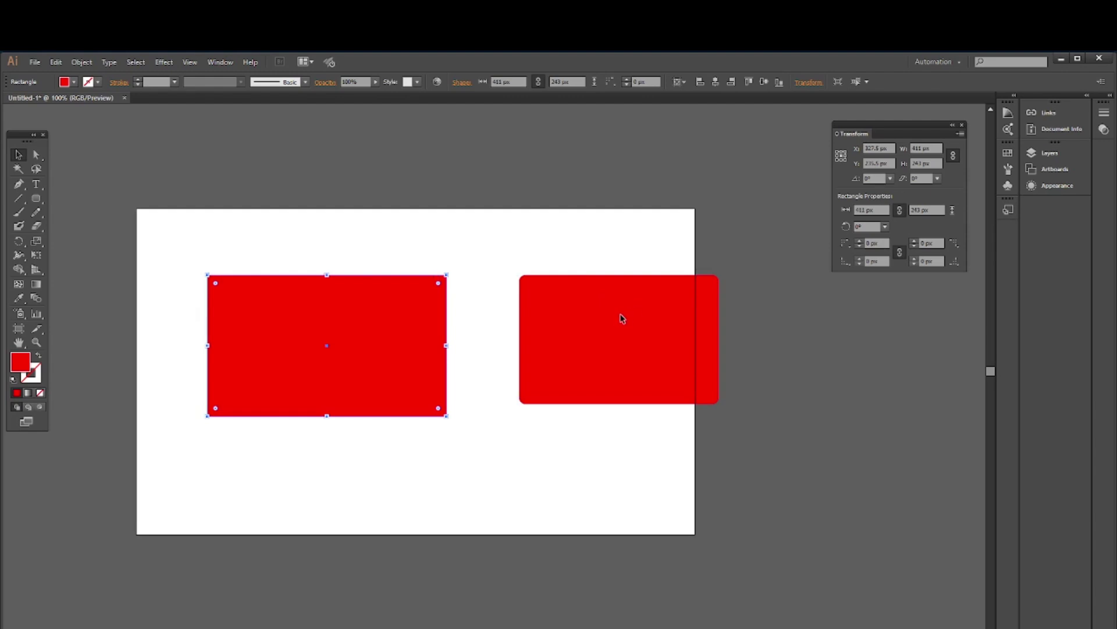
click(622, 318)
drag(600, 289, 271, 225)
Draw a red ellipse about 202 x 171 px in the lower right area of the artboard.
drag(37, 198, 105, 229)
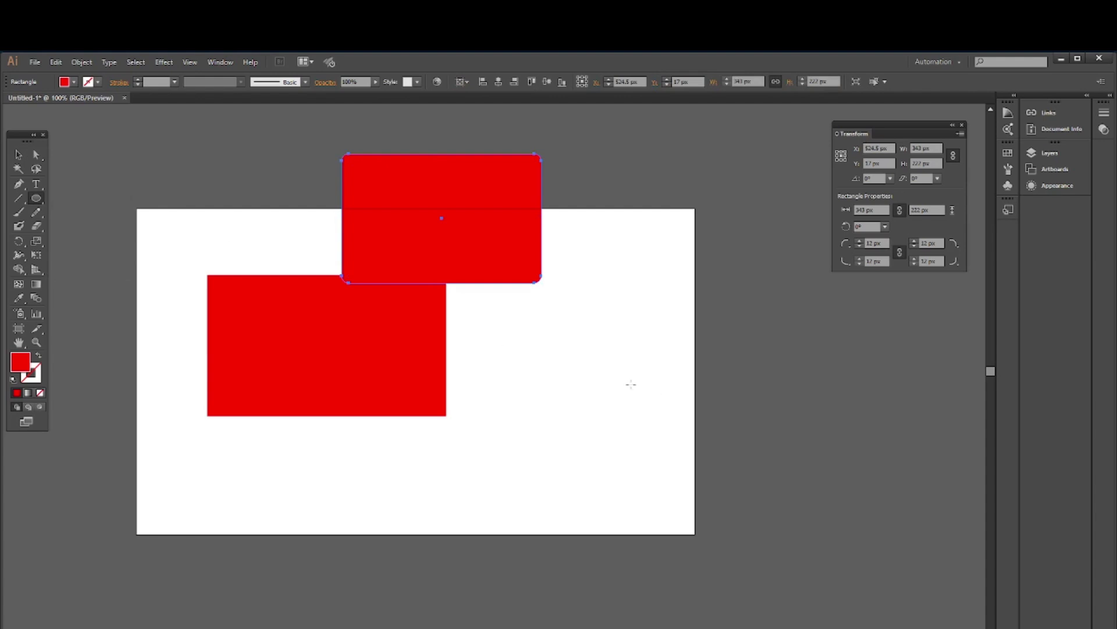
drag(523, 348, 640, 448)
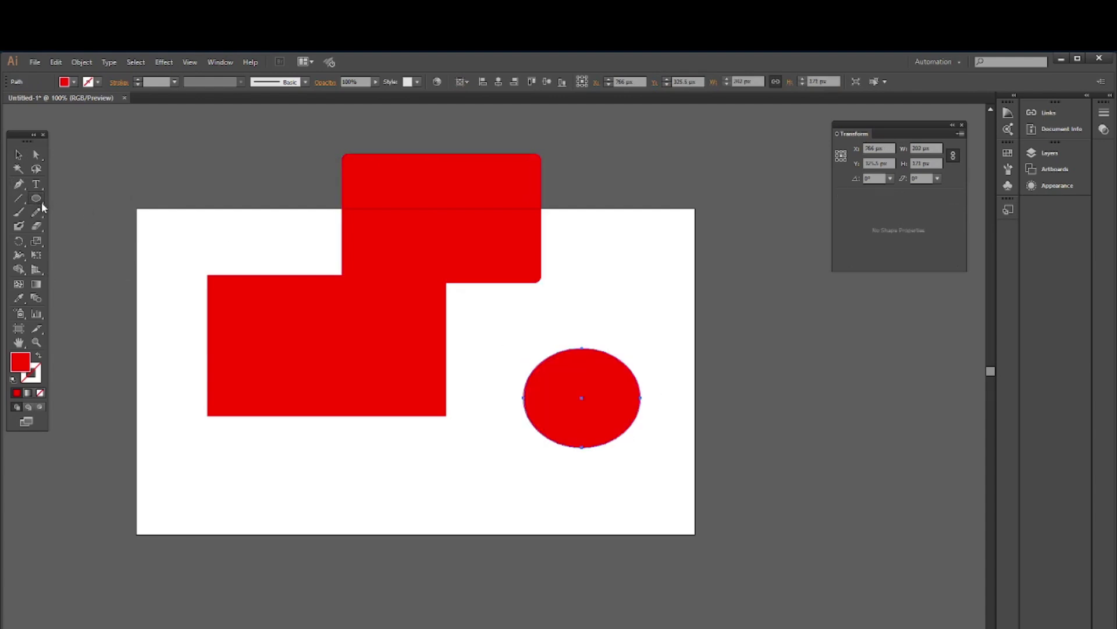
Draw a tilted red hexagon about 314 px wide over the artboard's lower left edge, overlapping the first rectangle.
drag(41, 201, 127, 193)
drag(41, 201, 97, 242)
drag(179, 425, 248, 492)
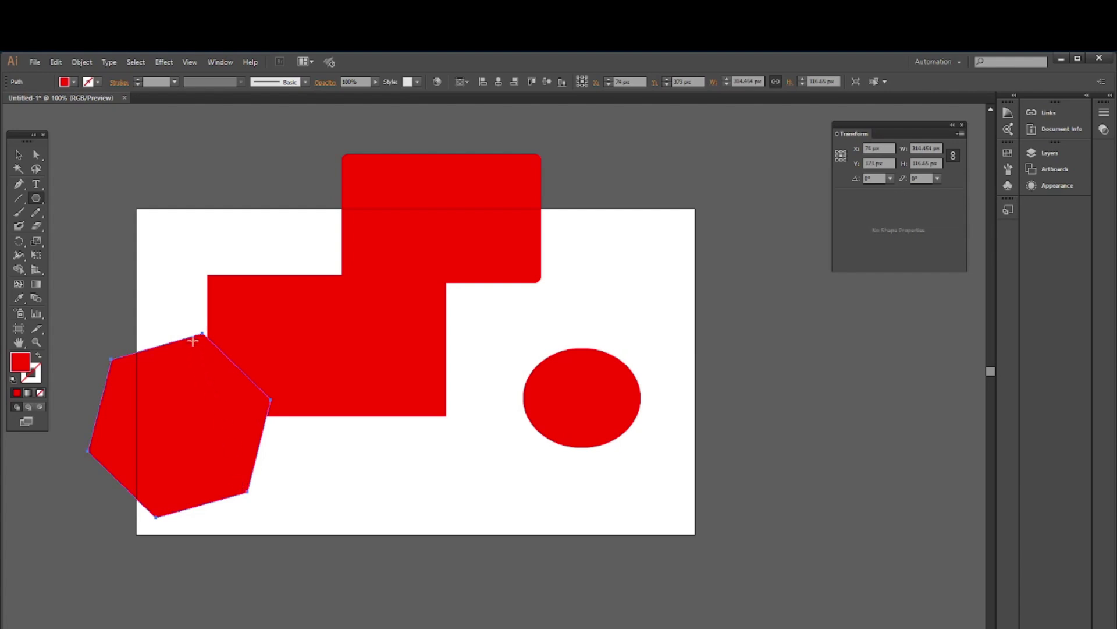
click(18, 154)
Draw a tilted five-pointed red star about 338 px wide at the artboard's upper right, overlapping the rounded rectangle.
drag(40, 200, 85, 252)
drag(583, 243, 606, 192)
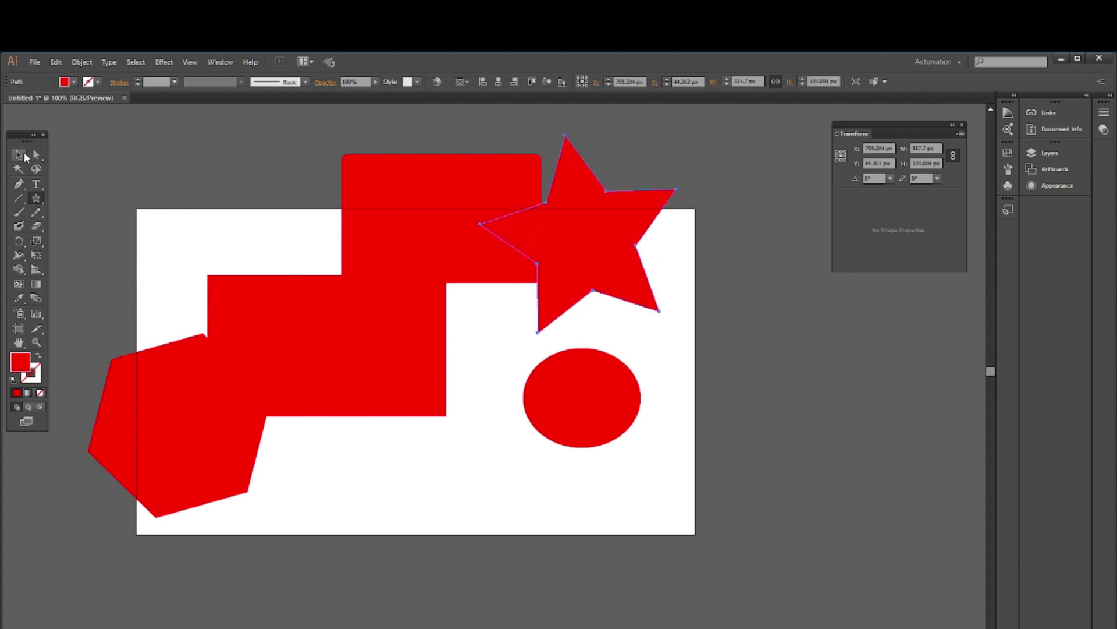
Select the rounded rectangle and shift it slightly to the right and up.
click(18, 154)
drag(406, 204, 409, 203)
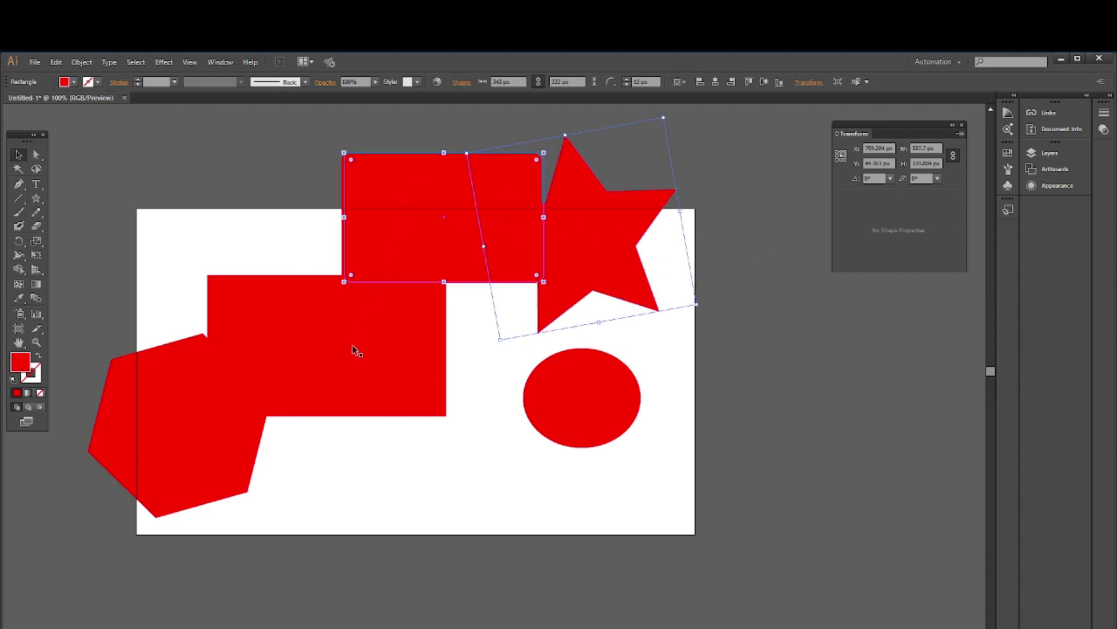
Select the large rectangle, the hexagon and the ellipse one after another with the Selection tool, and leave nothing selected.
click(357, 349)
click(175, 448)
click(250, 153)
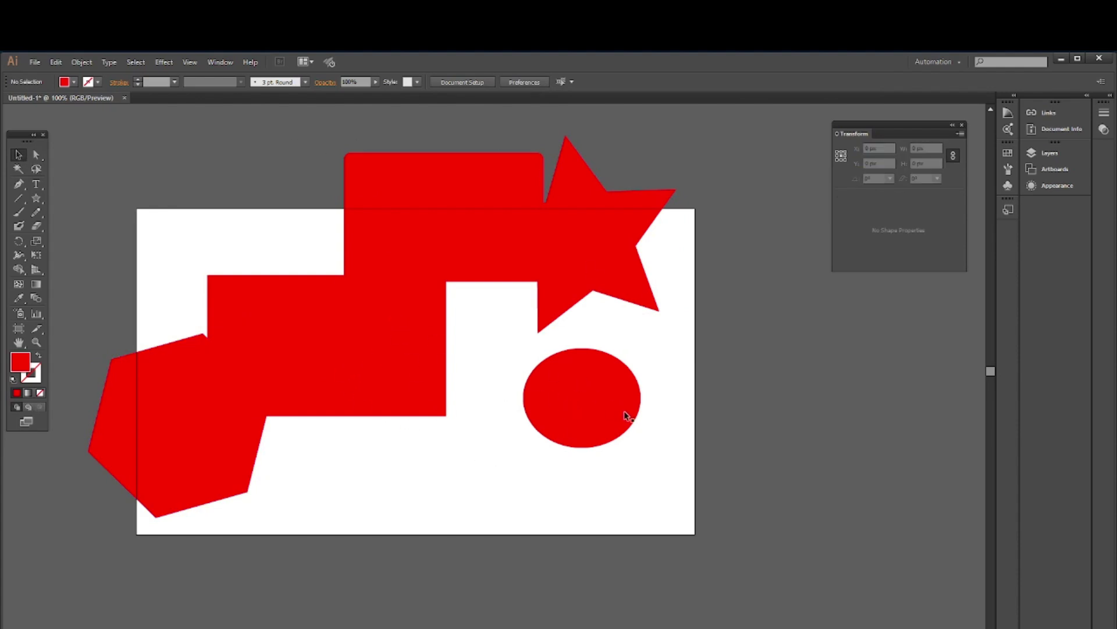
click(586, 421)
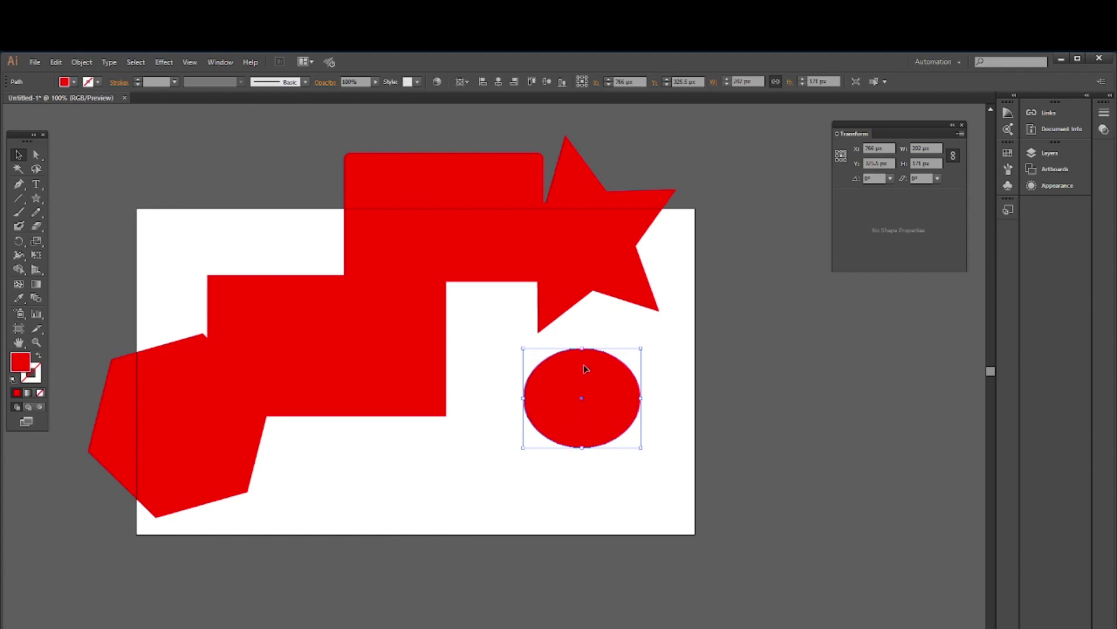
click(221, 153)
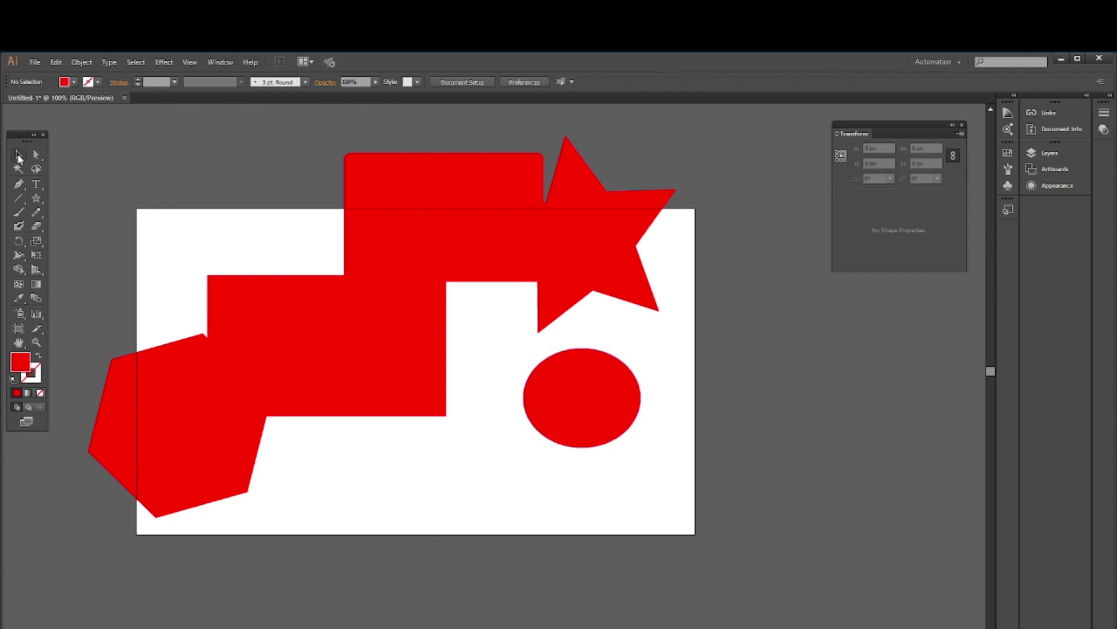
click(19, 155)
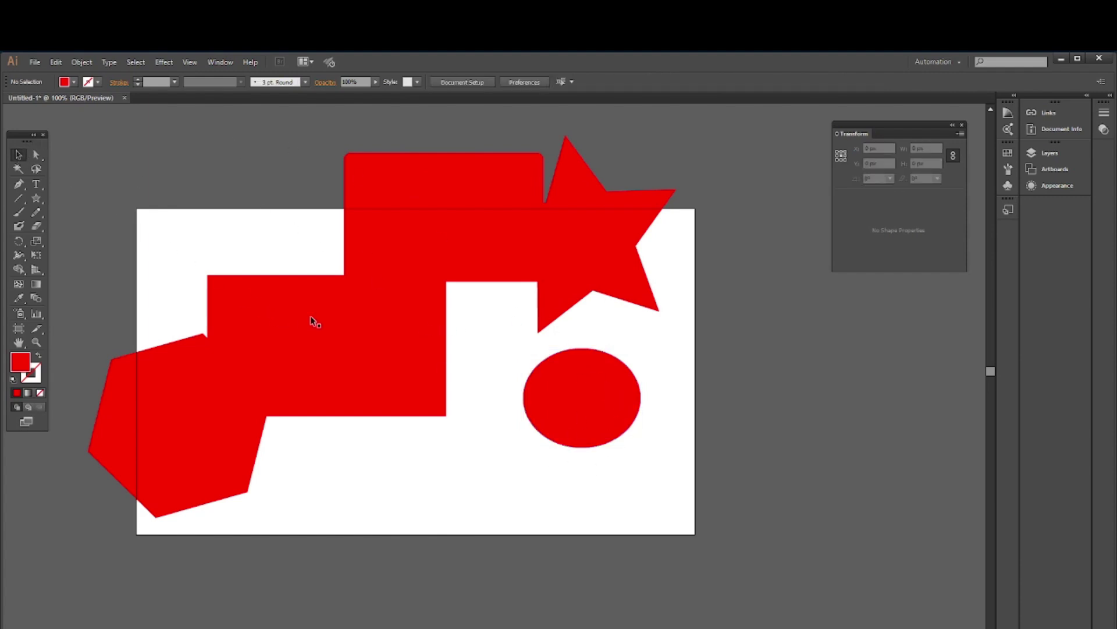
click(586, 402)
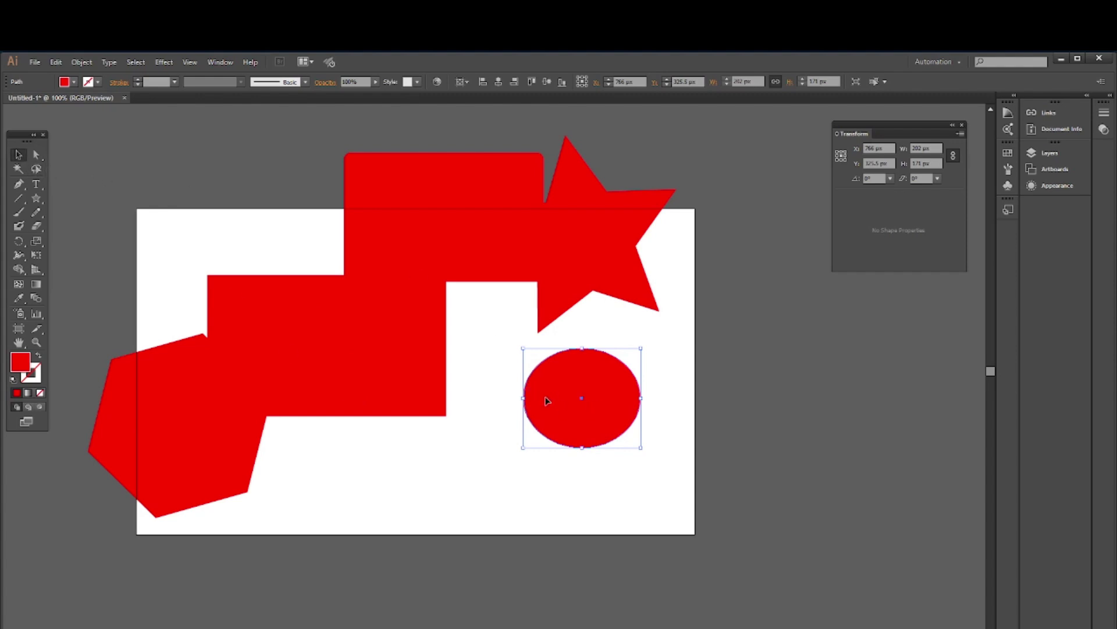
click(239, 173)
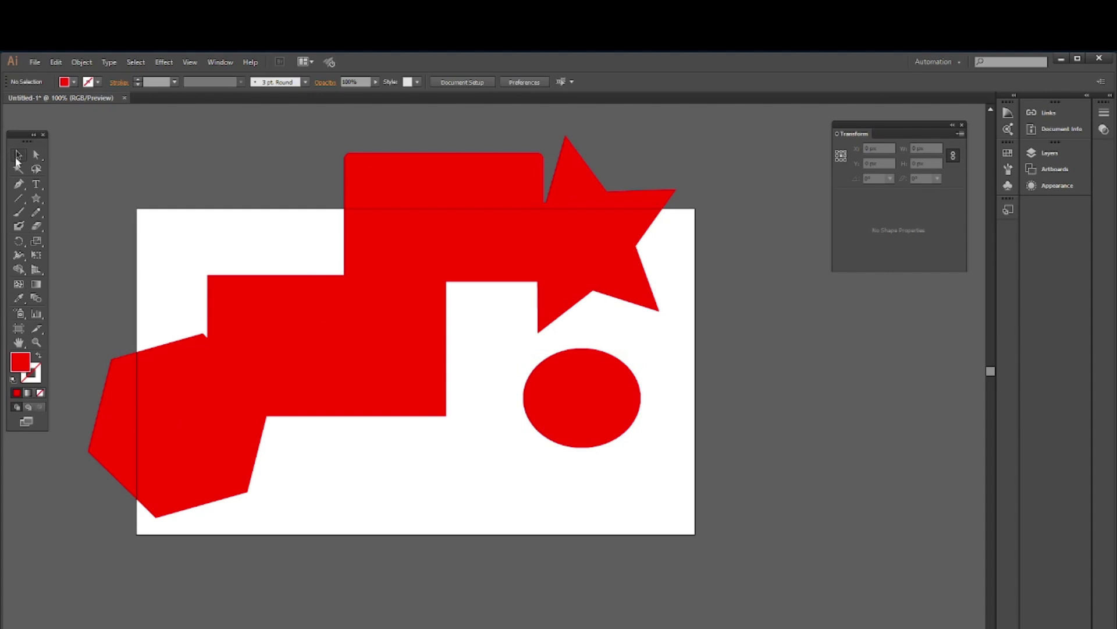
Move the hexagon below the large rectangle onto the artboard's lower edge, and shift the rounded rectangle left and slightly down.
click(18, 154)
click(204, 432)
drag(203, 431, 340, 521)
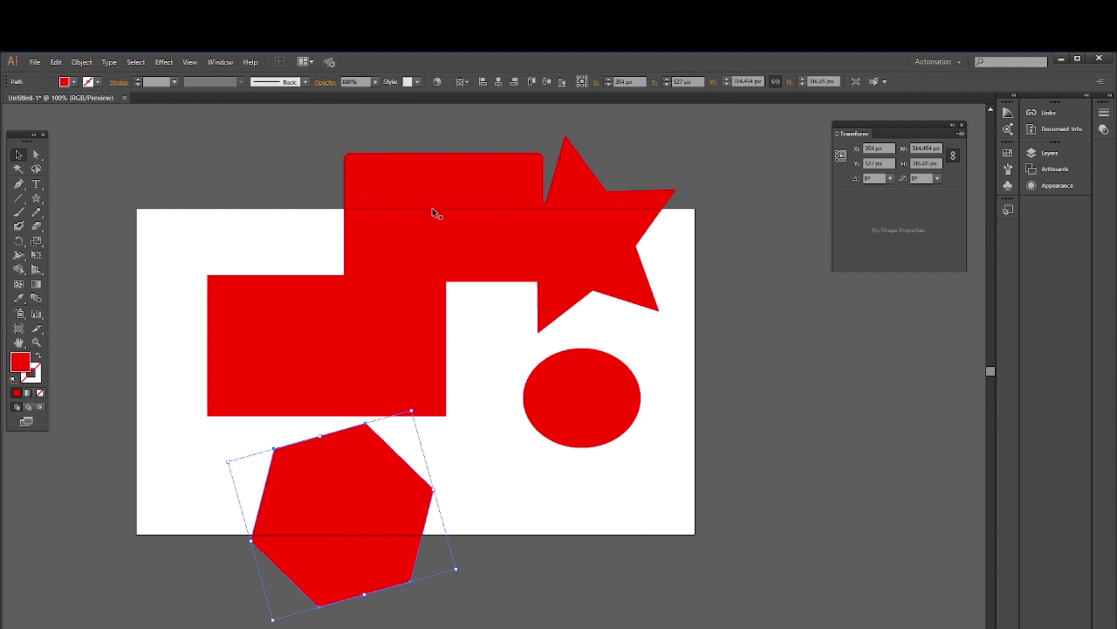
drag(436, 212, 381, 233)
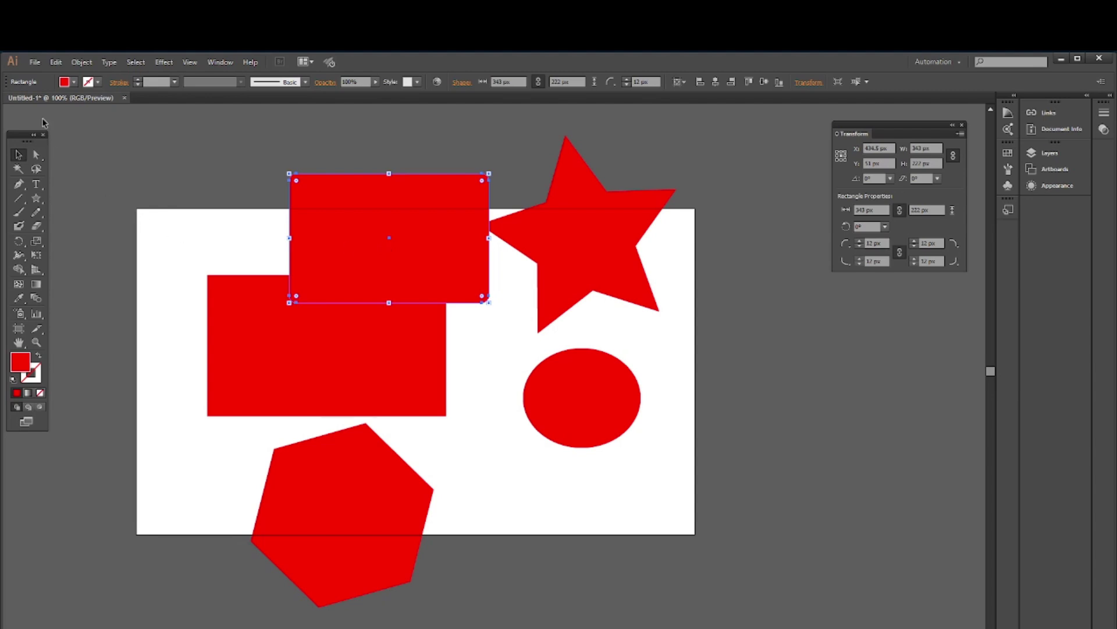
click(214, 203)
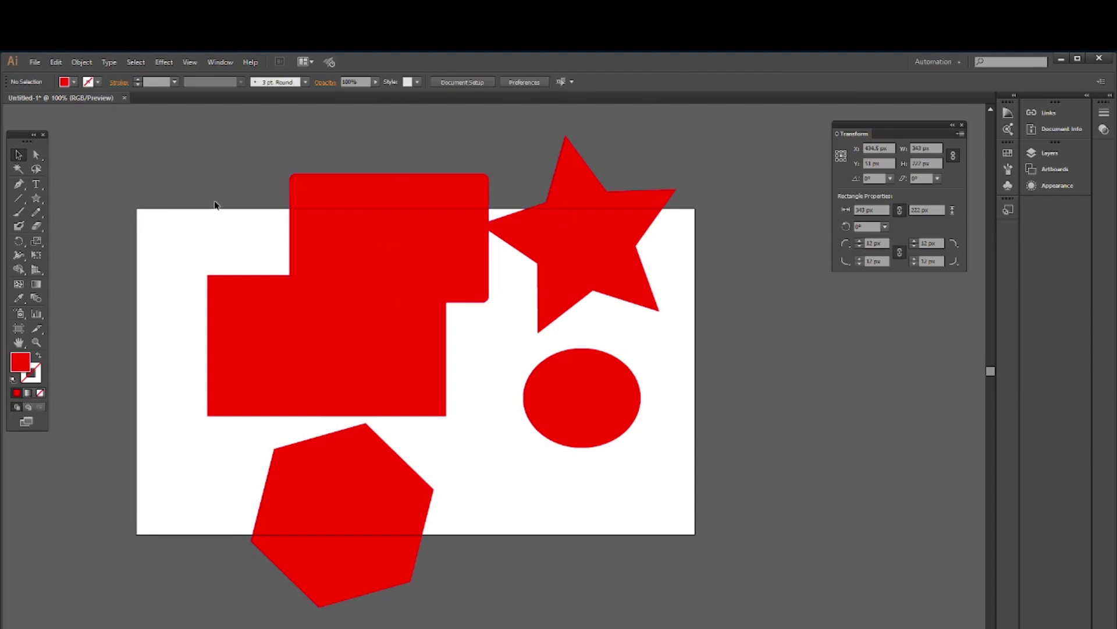
Select all five red shapes and delete them to clear the artboard.
click(371, 226)
click(232, 358)
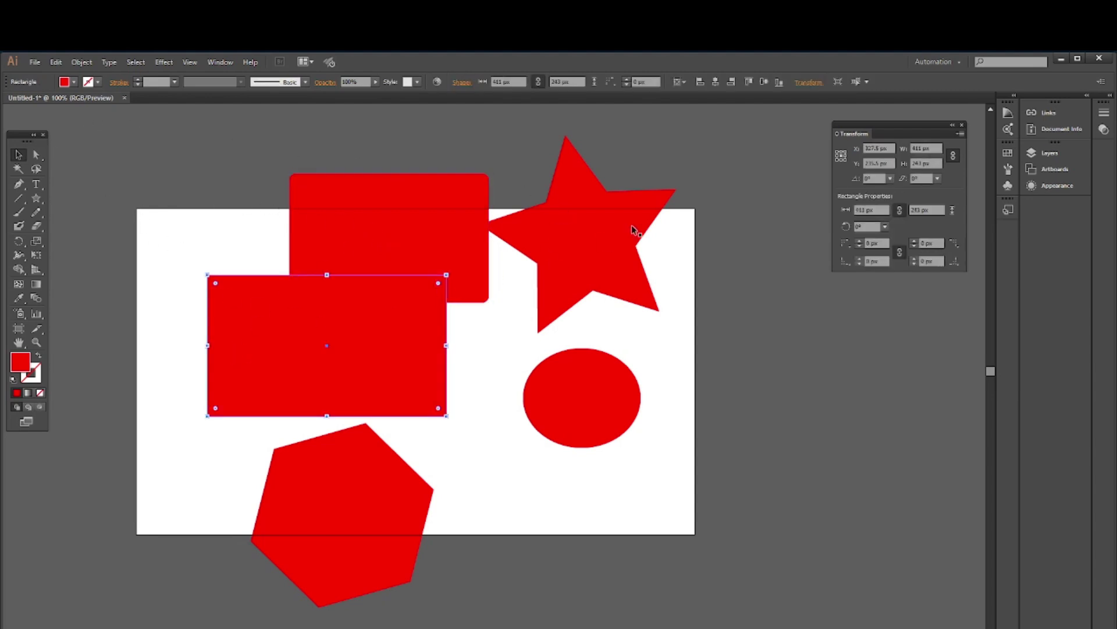
click(588, 247)
click(375, 486)
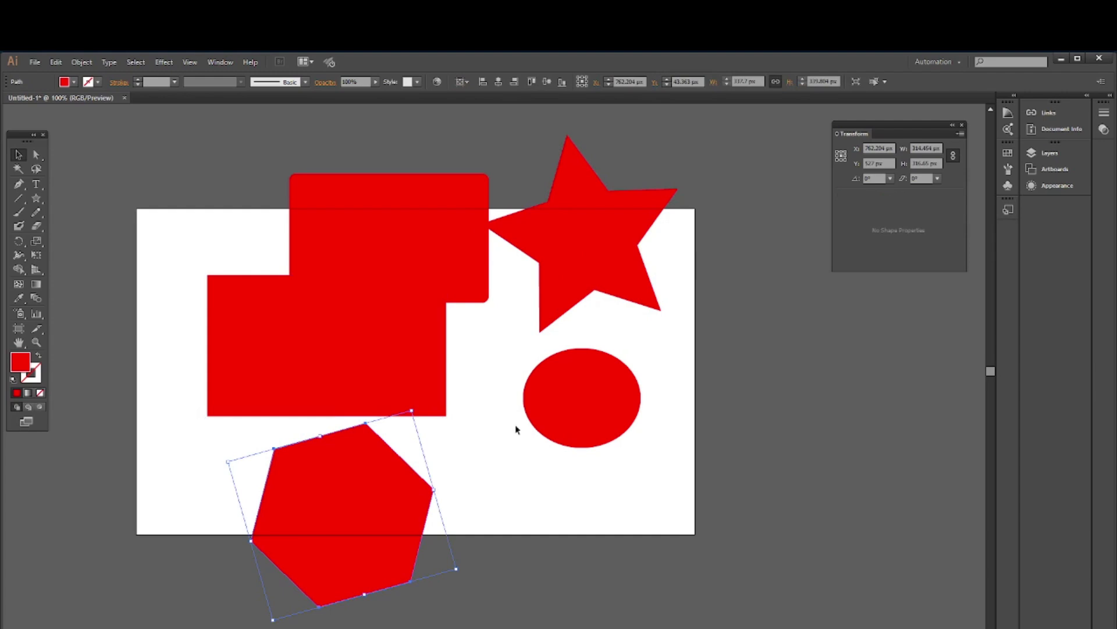
click(579, 404)
click(367, 220)
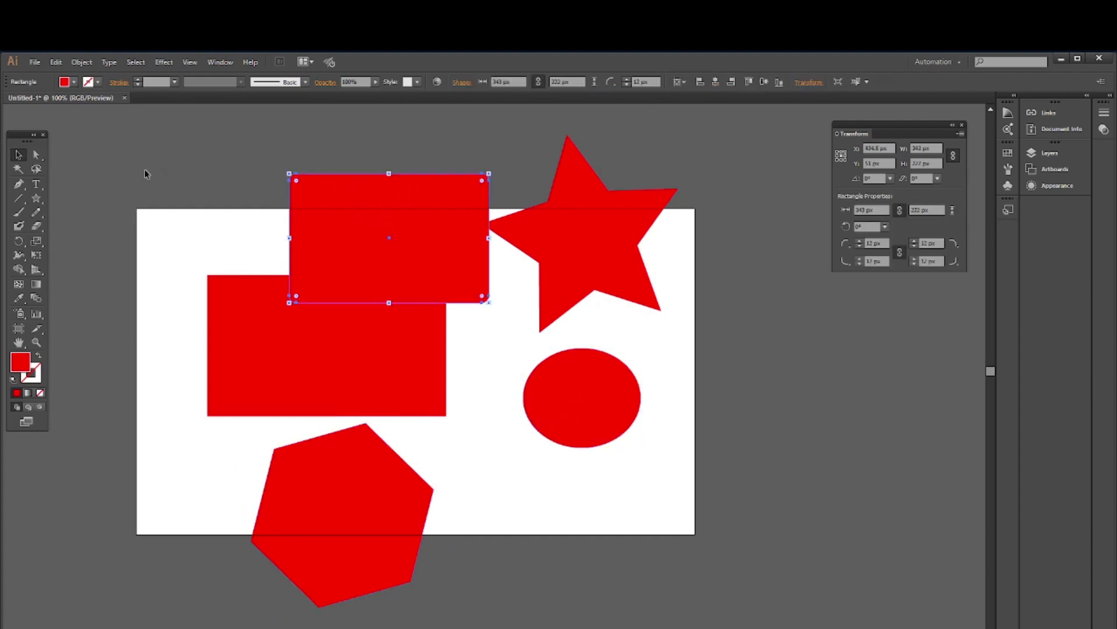
drag(142, 165, 686, 513)
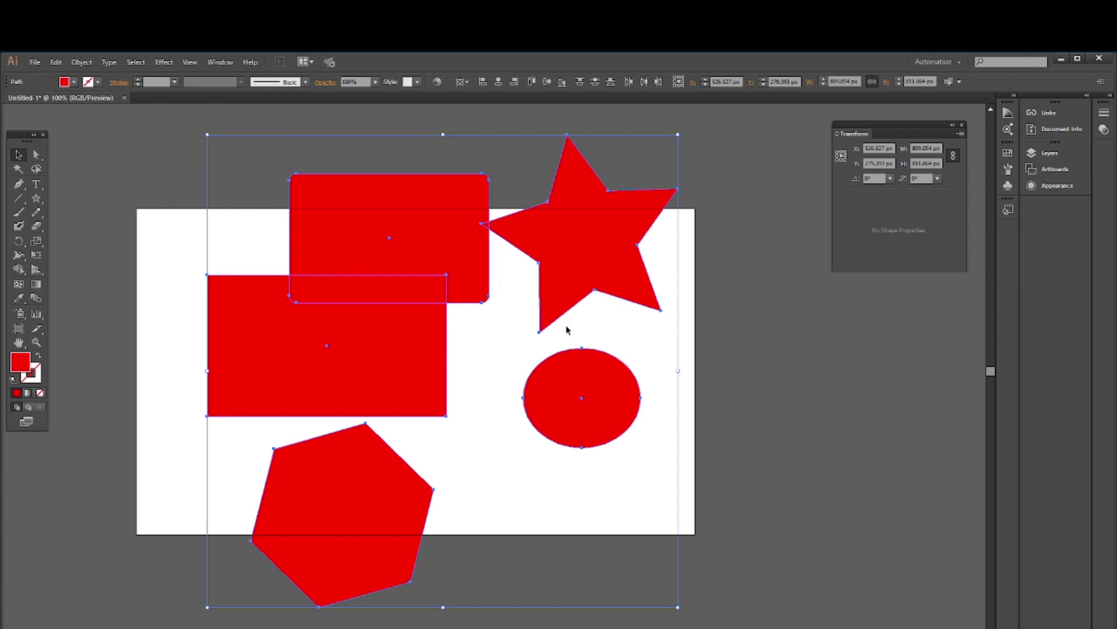
key(Delete)
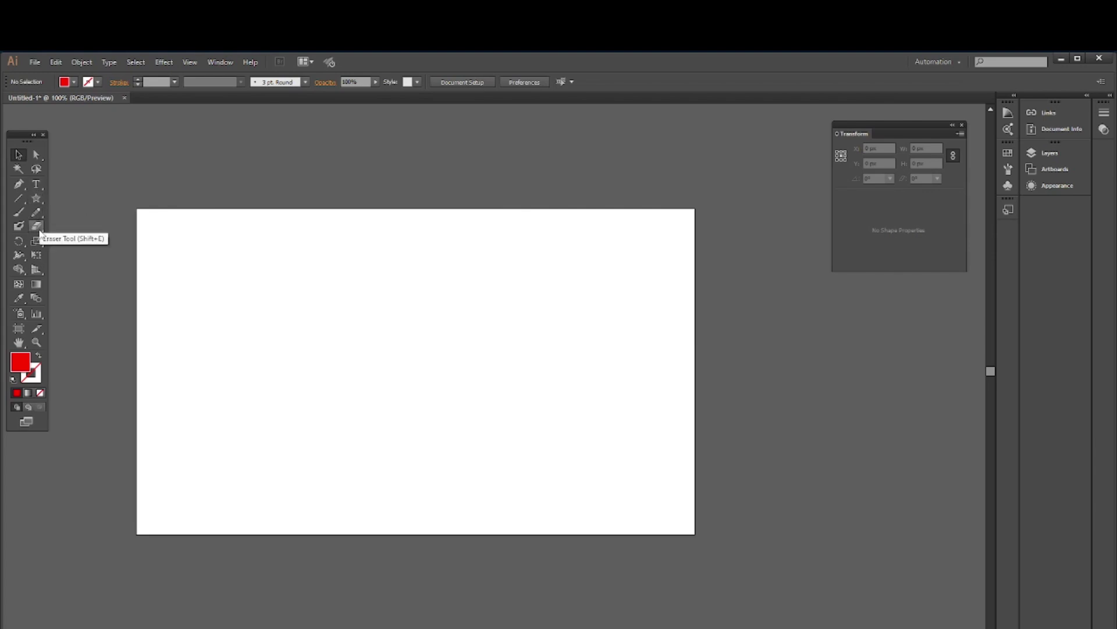
click(41, 199)
click(96, 198)
click(524, 335)
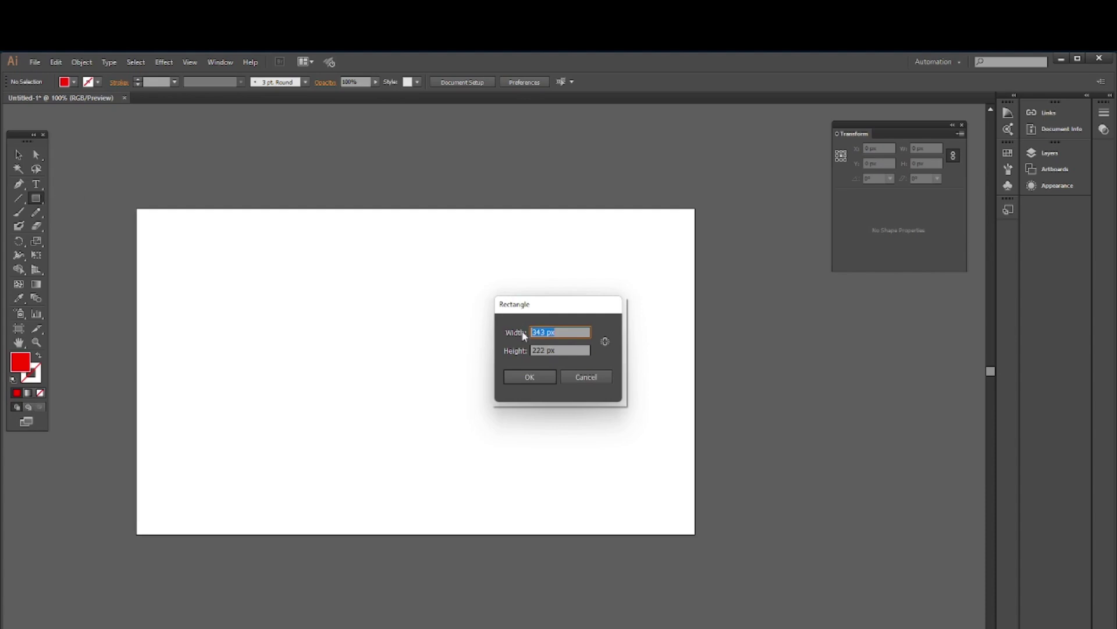
click(585, 378)
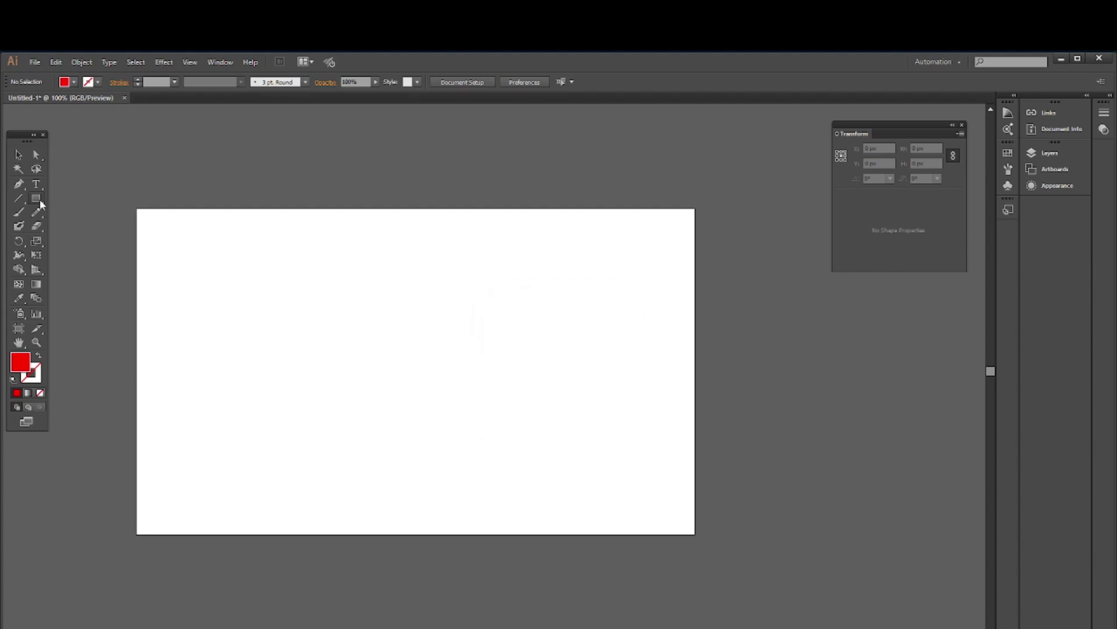
Draw a red rectangle about 466 x 246 px in the artboard's upper left area and move it towards the centre.
click(38, 199)
click(81, 200)
drag(163, 252, 435, 396)
click(18, 154)
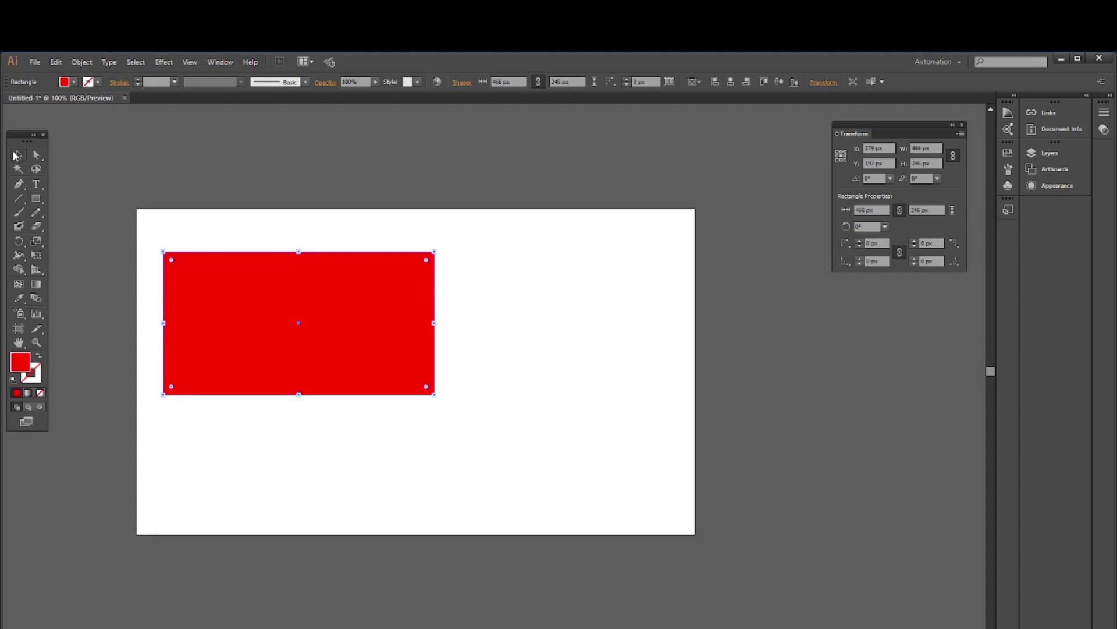
drag(256, 327, 398, 323)
Change the rectangle's fill to green and reduce its height to about 161 px from its lower edge.
click(66, 84)
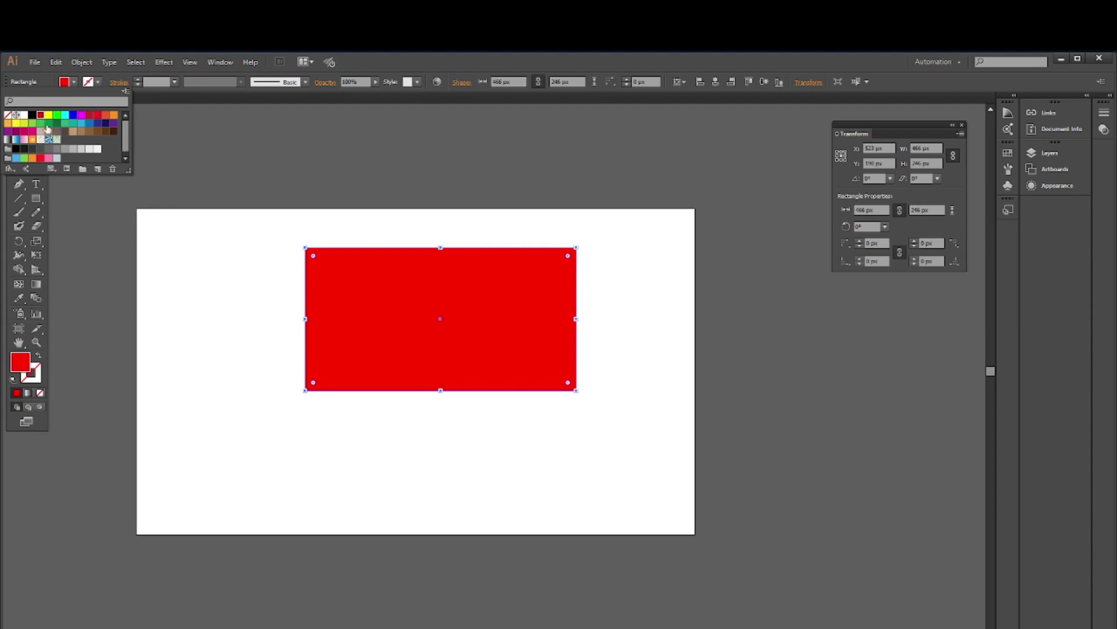
click(41, 123)
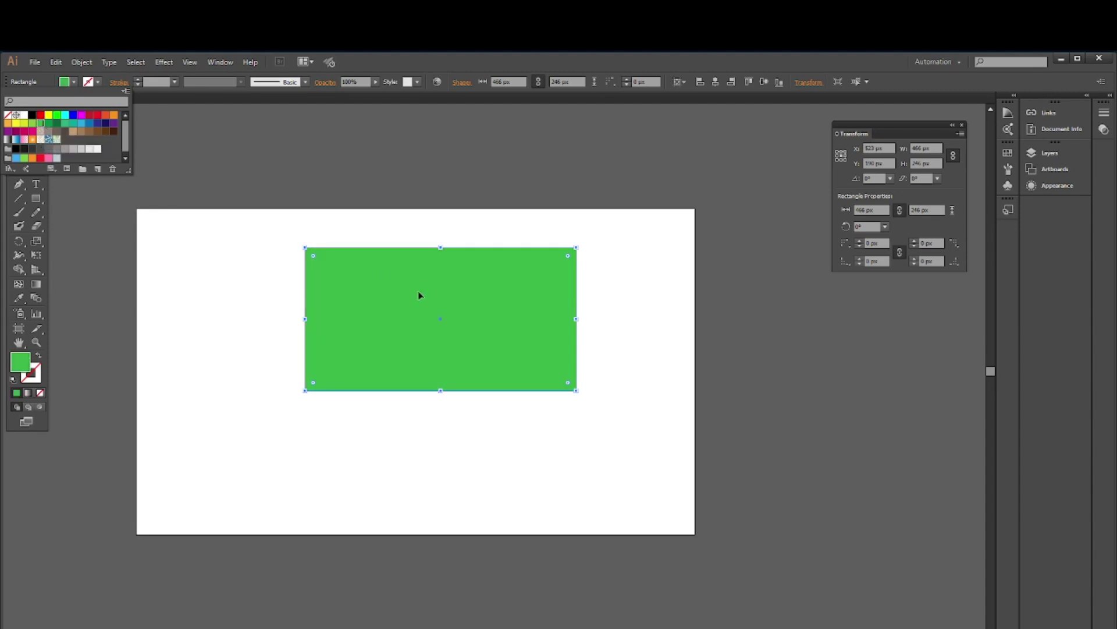
click(444, 394)
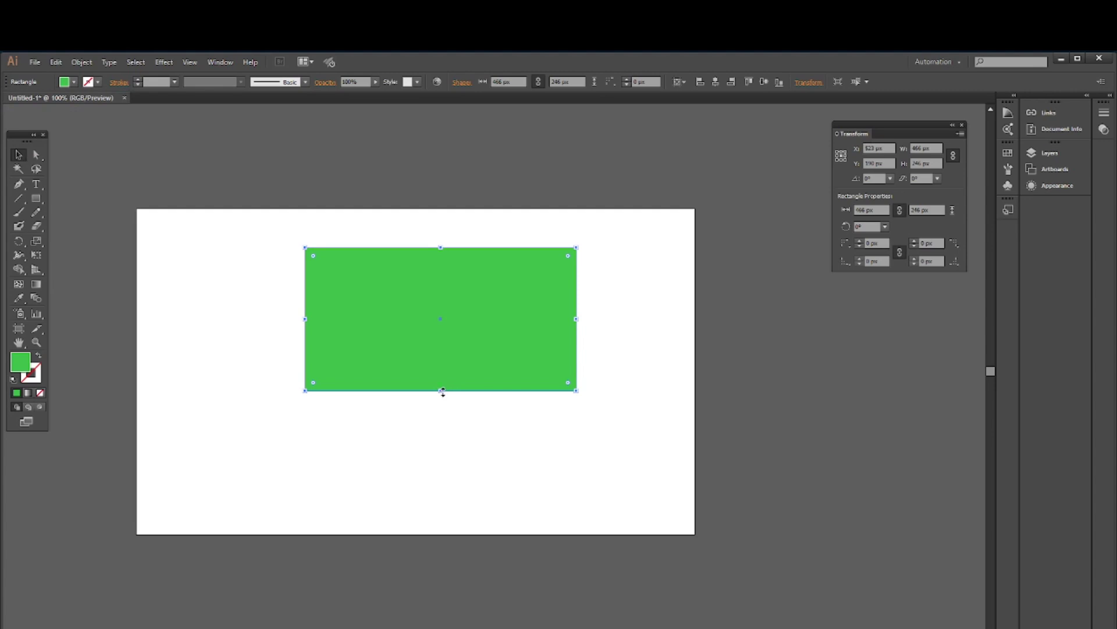
drag(442, 391, 446, 342)
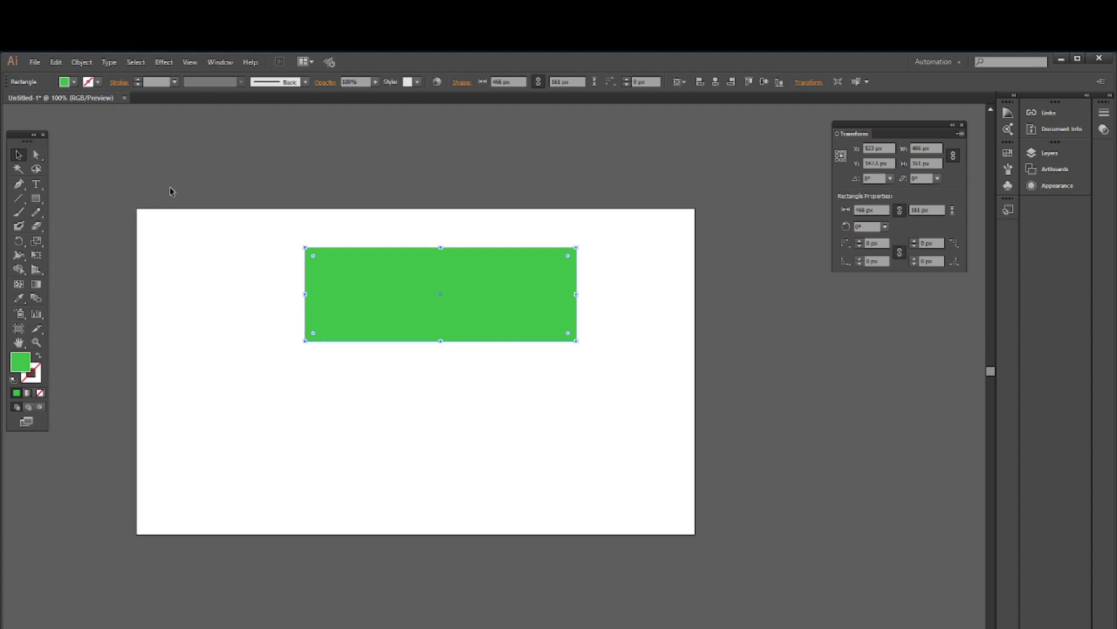
Draw an ellipse about 111 x 82 px inside the green rectangle and delete both shapes.
drag(40, 197, 70, 231)
drag(400, 278, 465, 325)
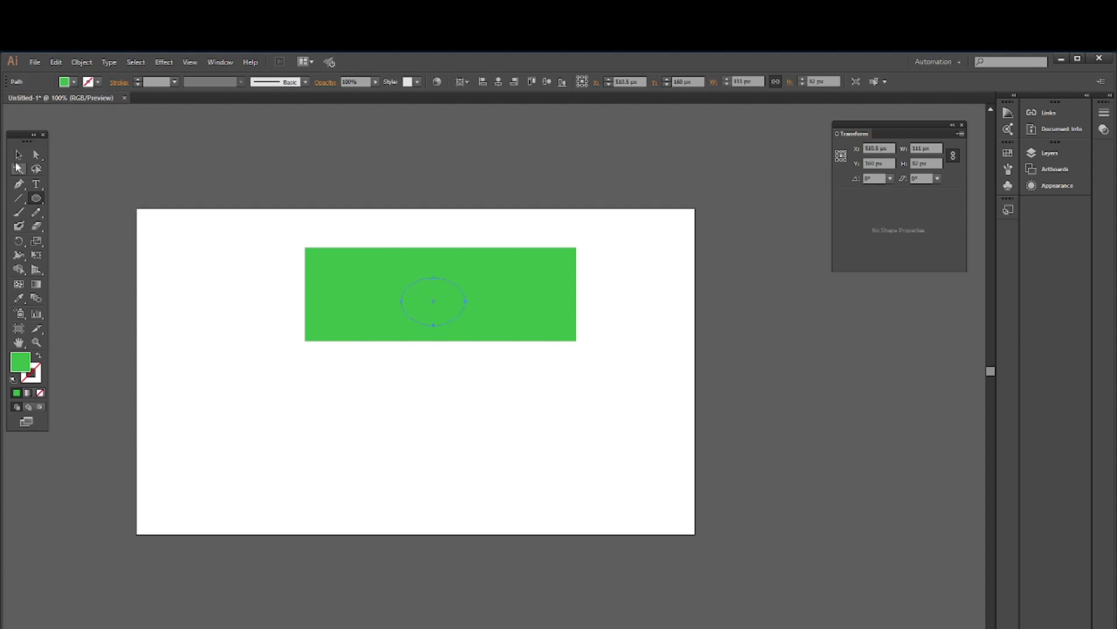
click(18, 154)
drag(411, 273, 653, 341)
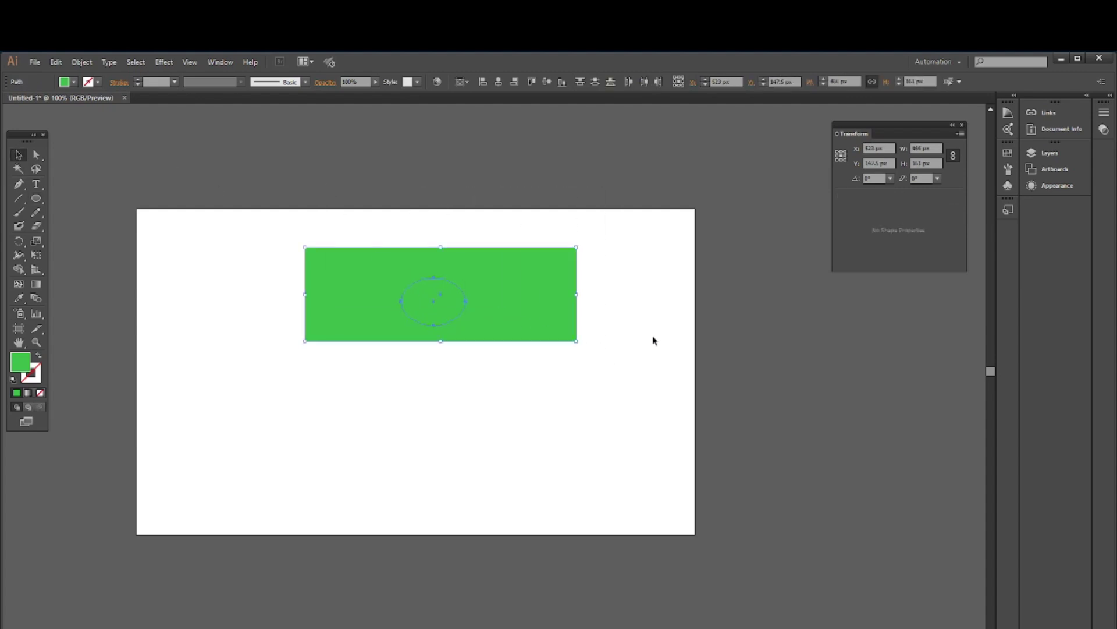
key(Delete)
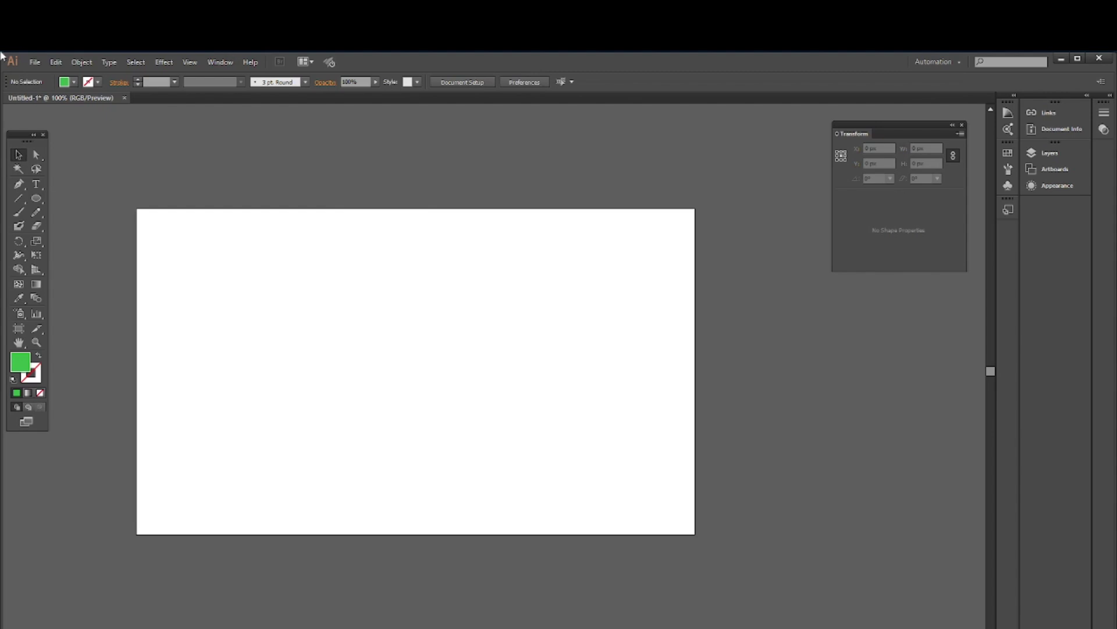
Draw a green rectangle about 540 x 177 px in the upper middle of the artboard.
click(40, 203)
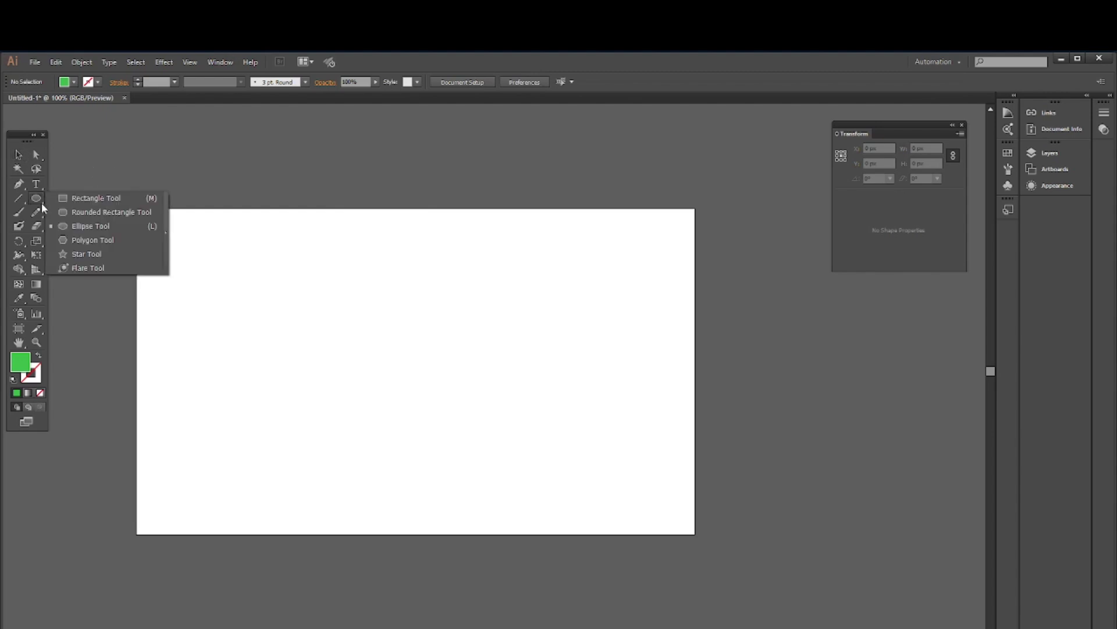
click(81, 201)
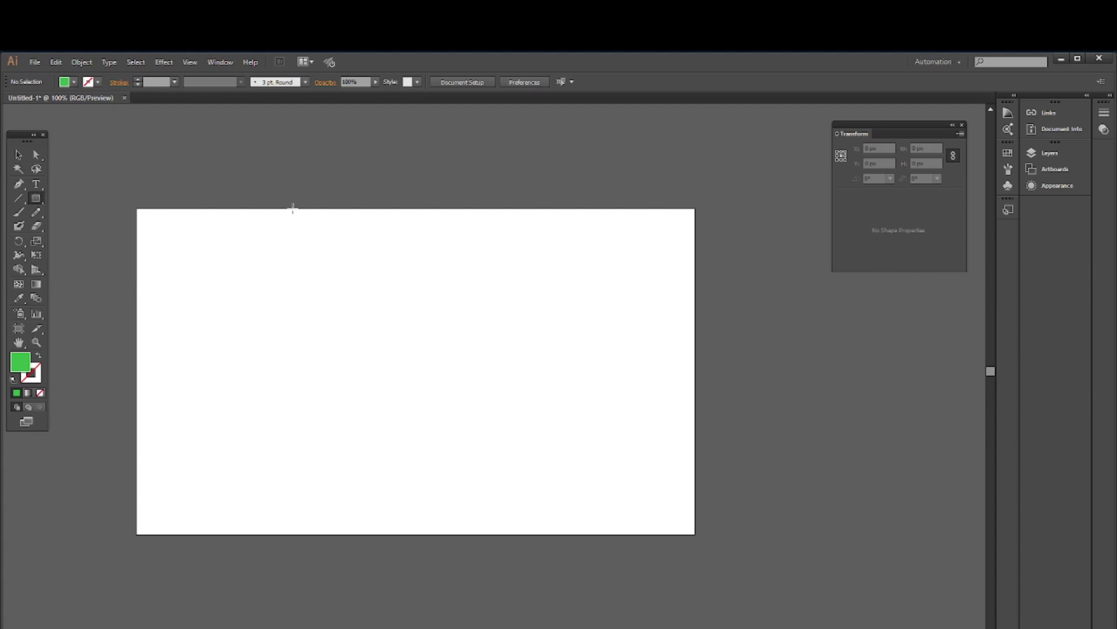
drag(246, 256, 560, 361)
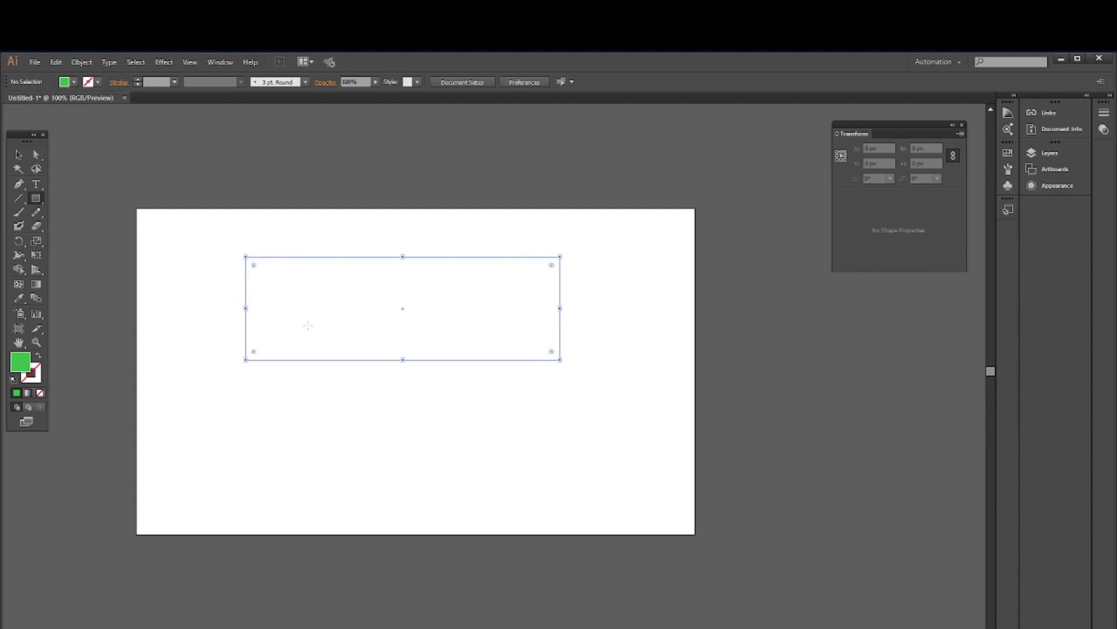
click(18, 154)
Draw a green ellipse about 230 x 245 px across the artboard's lower edge and delete it.
drag(39, 203, 87, 227)
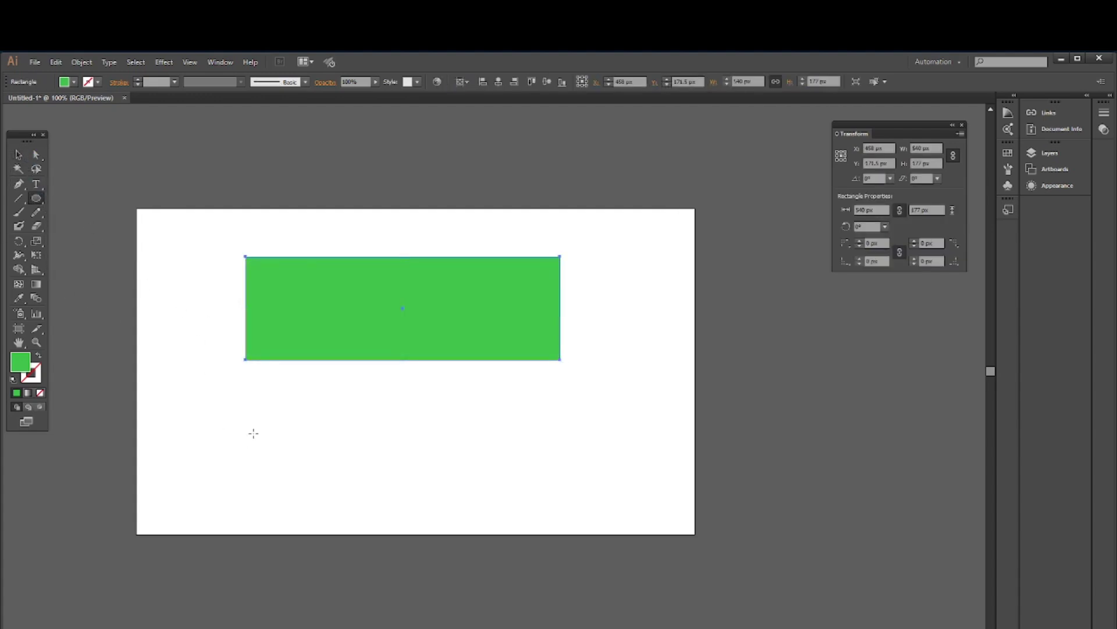
drag(238, 417, 372, 561)
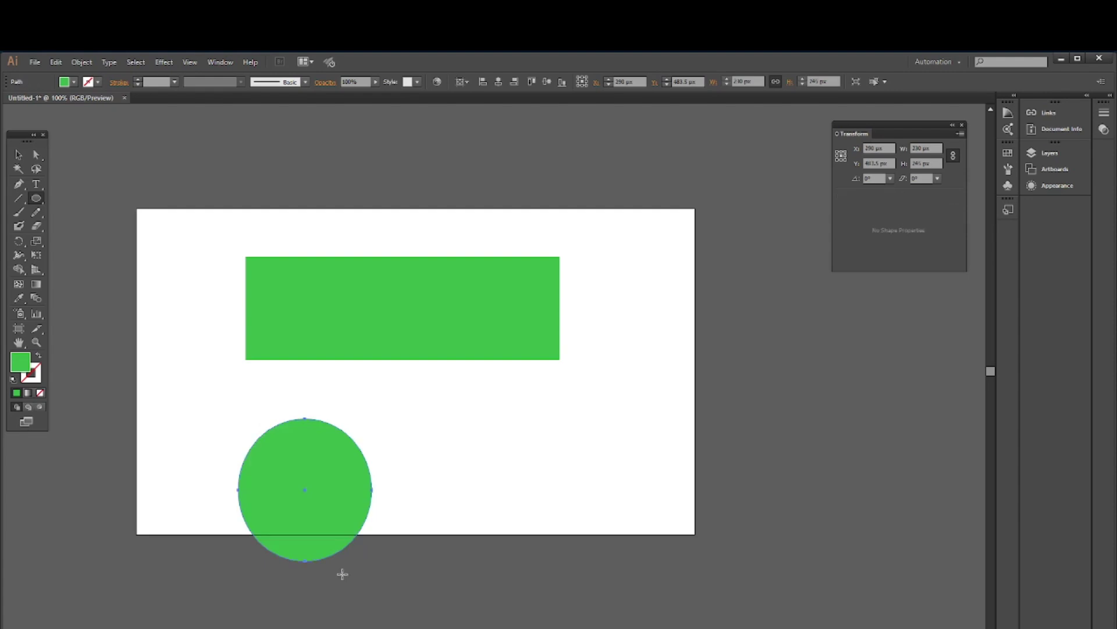
click(18, 155)
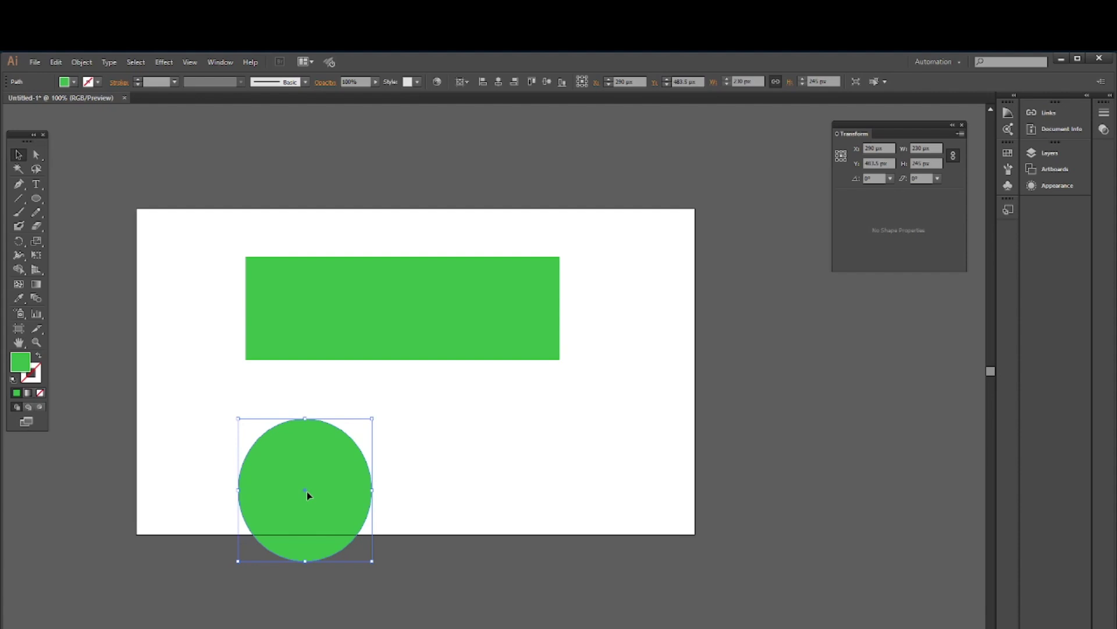
key(Delete)
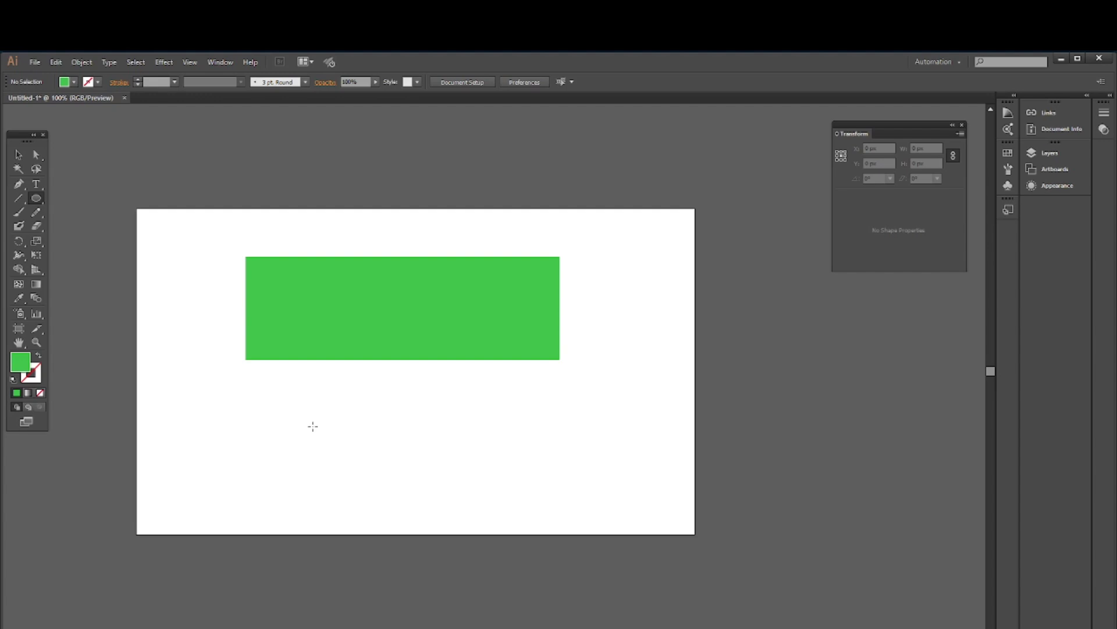
Draw a green circle about 150 px wide below the rectangle's left part and shrink it around its centre to about 110 px.
drag(313, 427, 322, 433)
drag(342, 455, 356, 470)
drag(356, 470, 355, 469)
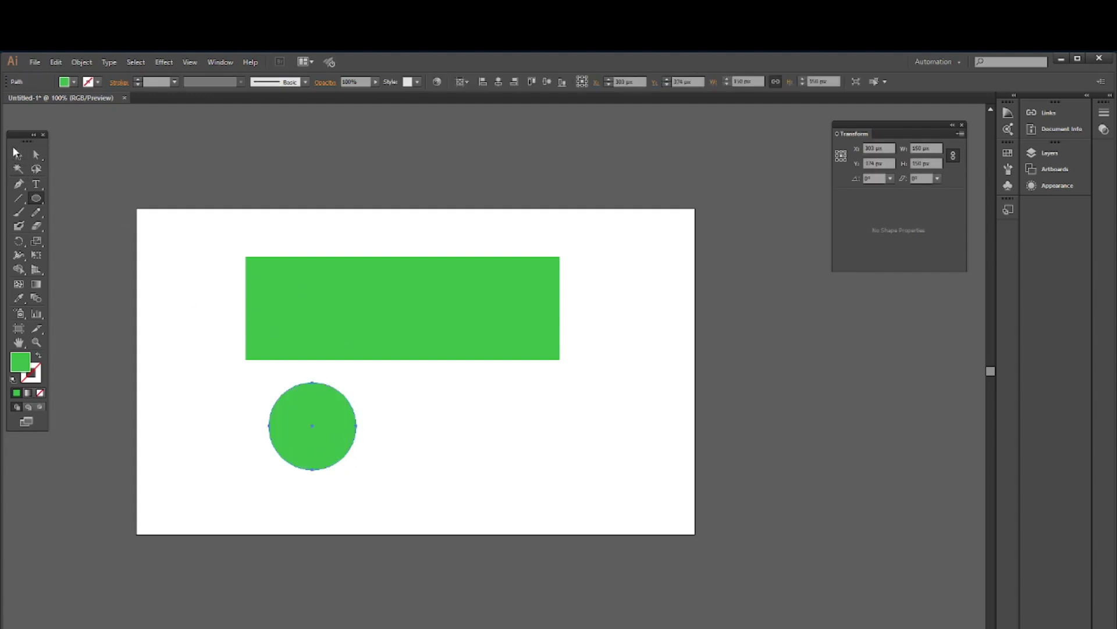
click(19, 155)
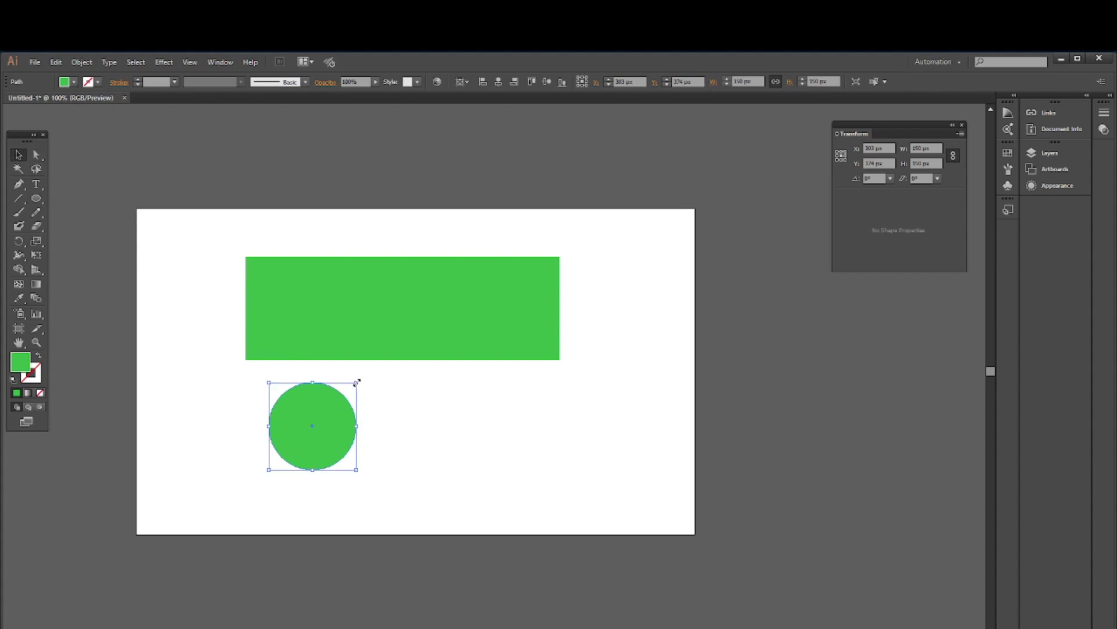
mouse_move(357, 382)
mouse_down()
mouse_move(366, 361)
mouse_move(345, 395)
mouse_move(370, 377)
mouse_move(348, 394)
mouse_up()
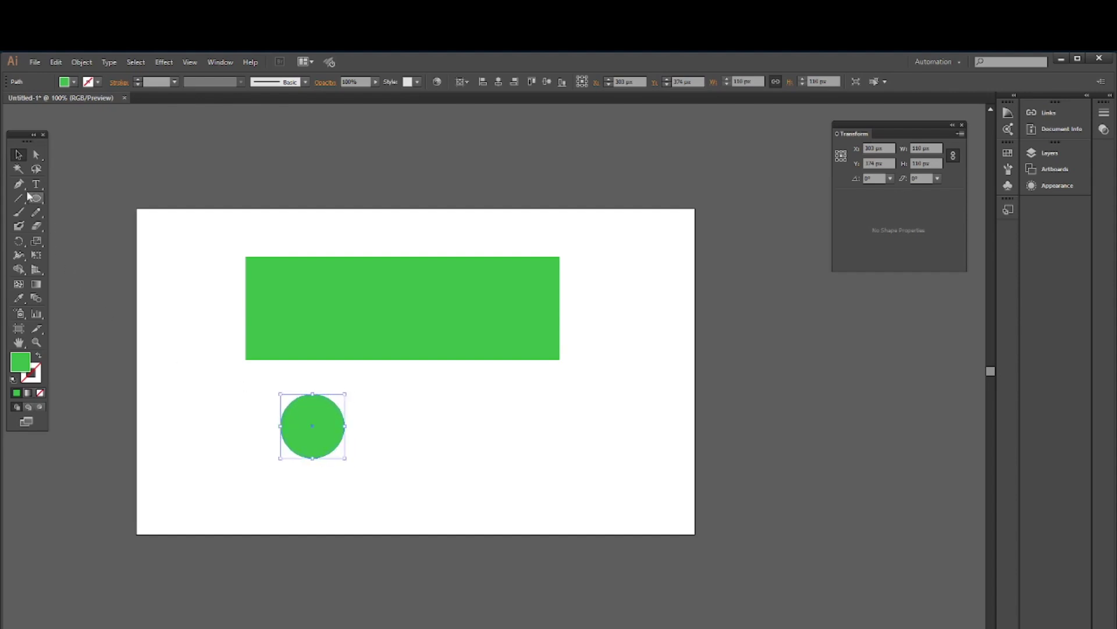
Recolour the circle below the green rectangle red and move it onto the middle of the rectangle.
click(67, 84)
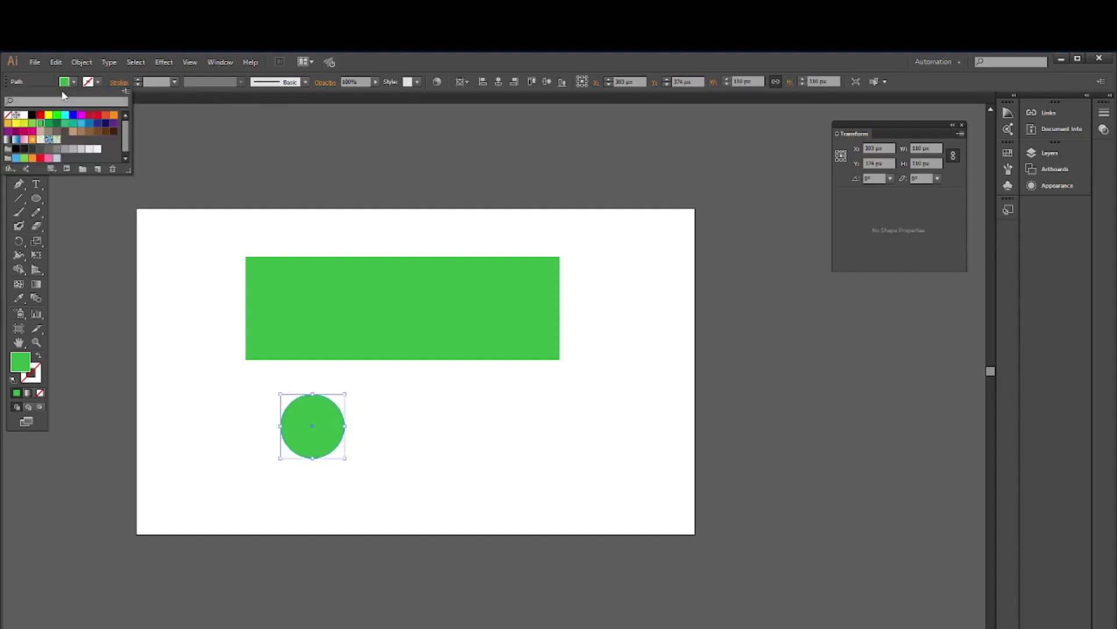
click(40, 114)
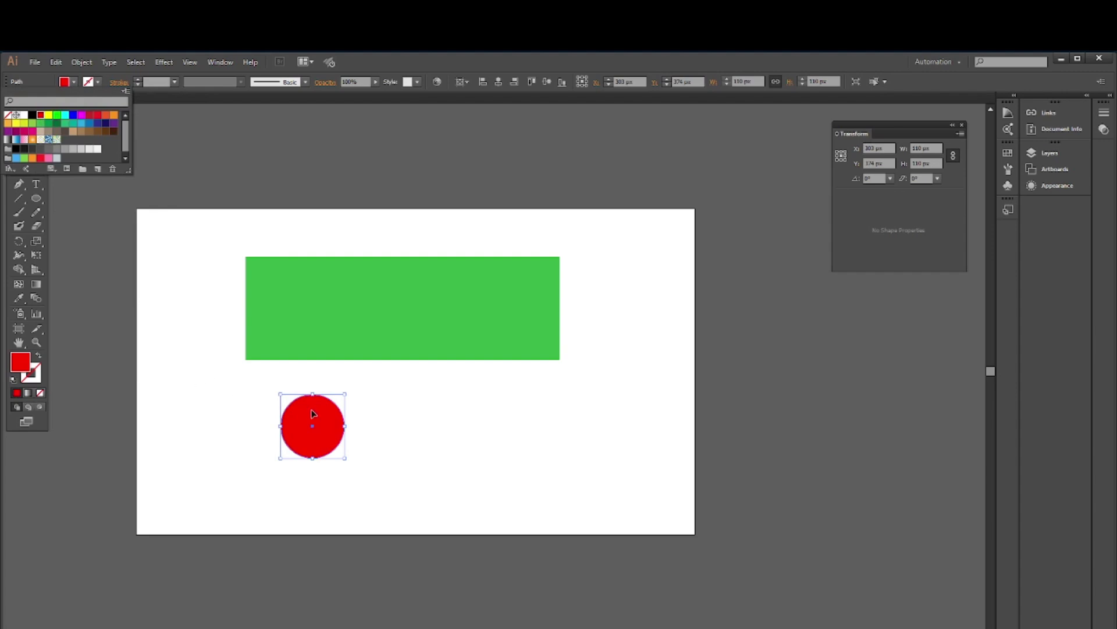
click(317, 426)
drag(312, 426, 392, 310)
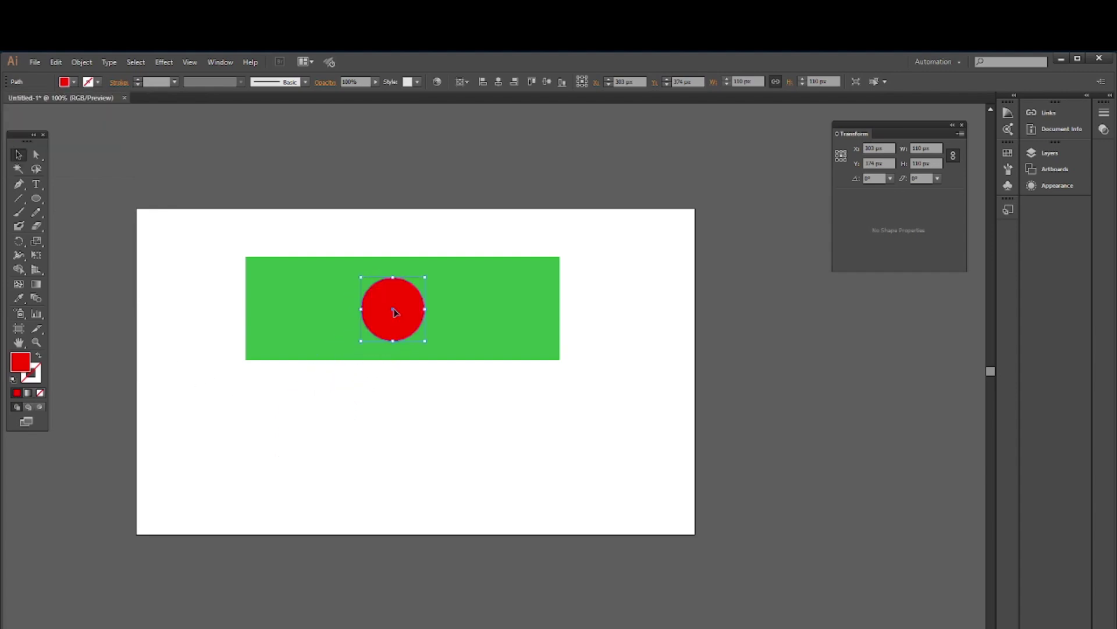
click(776, 457)
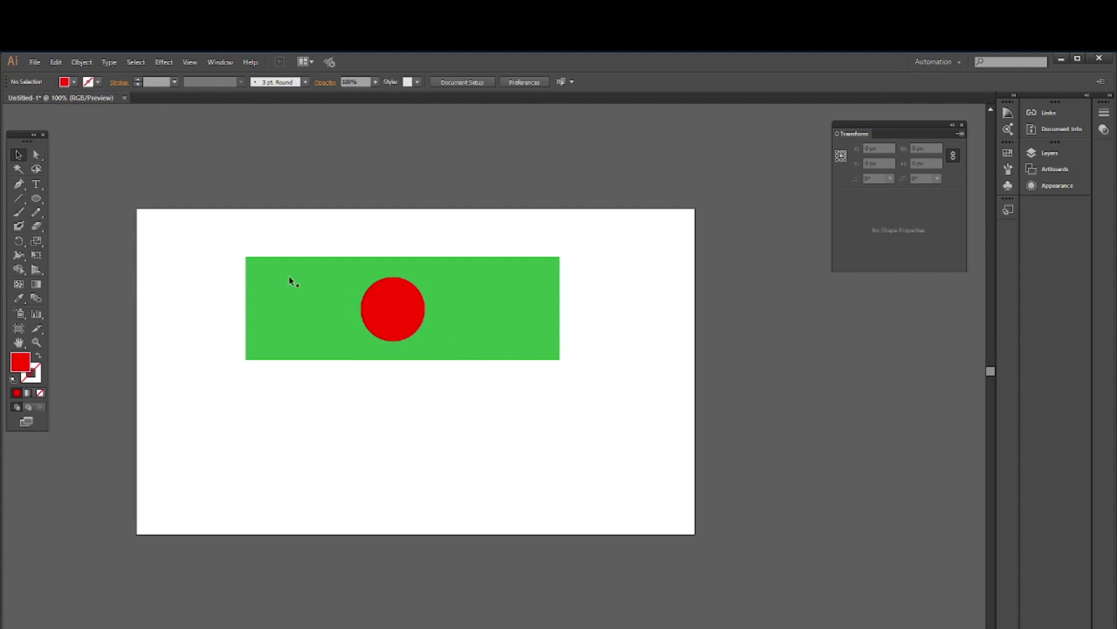
click(36, 198)
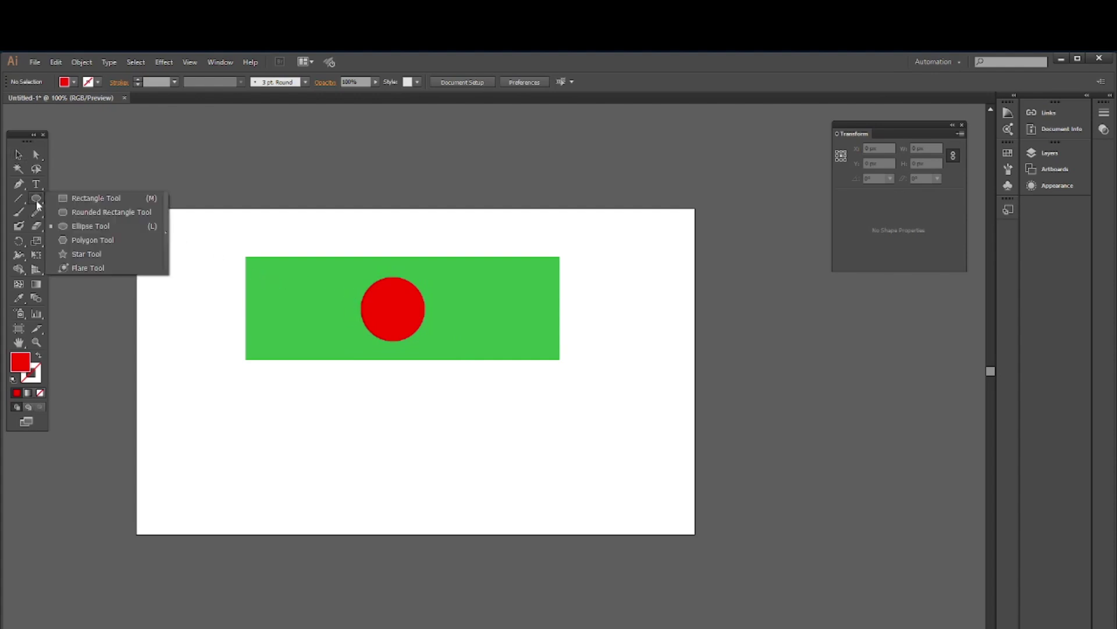
click(77, 193)
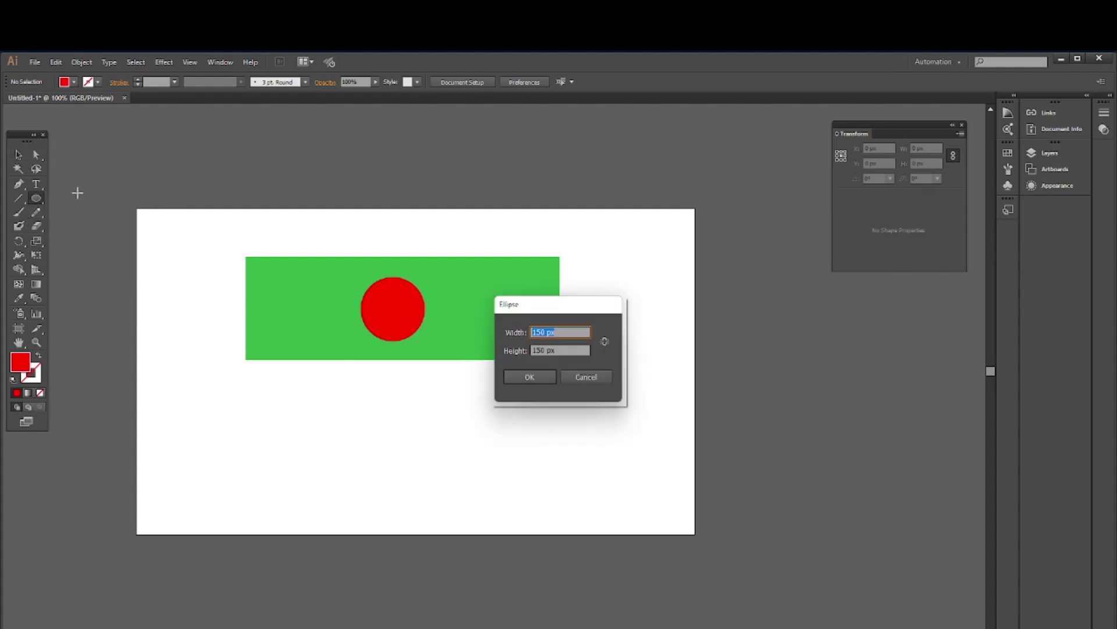
click(593, 379)
Draw a narrow red rectangle about 10 x 444 px as a flagpole along the green rectangle's left edge.
drag(37, 199, 74, 198)
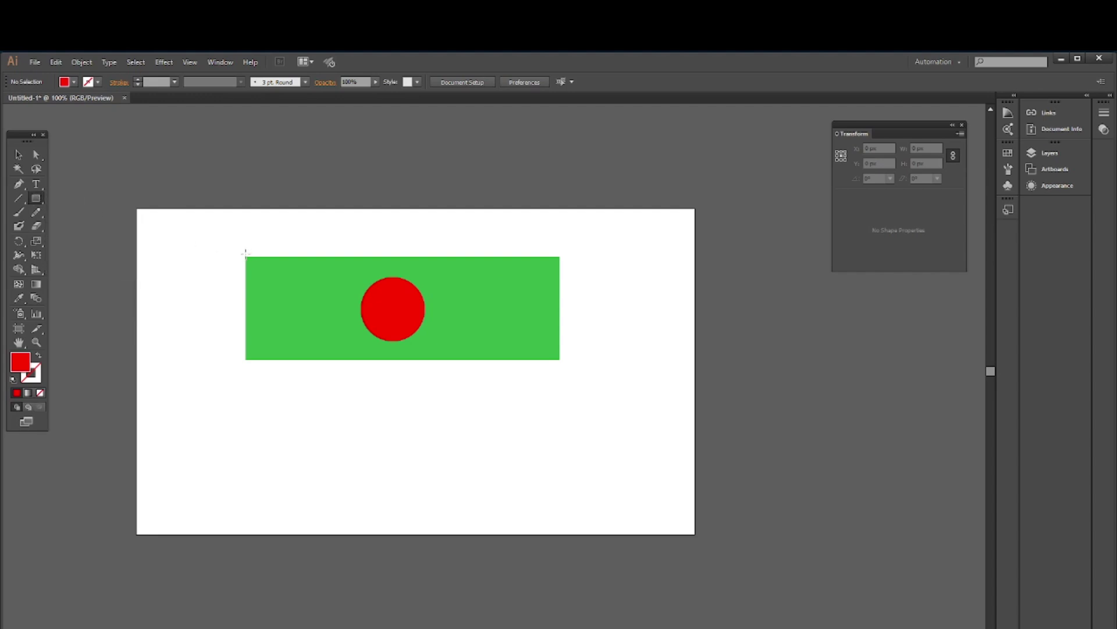
drag(245, 253, 250, 508)
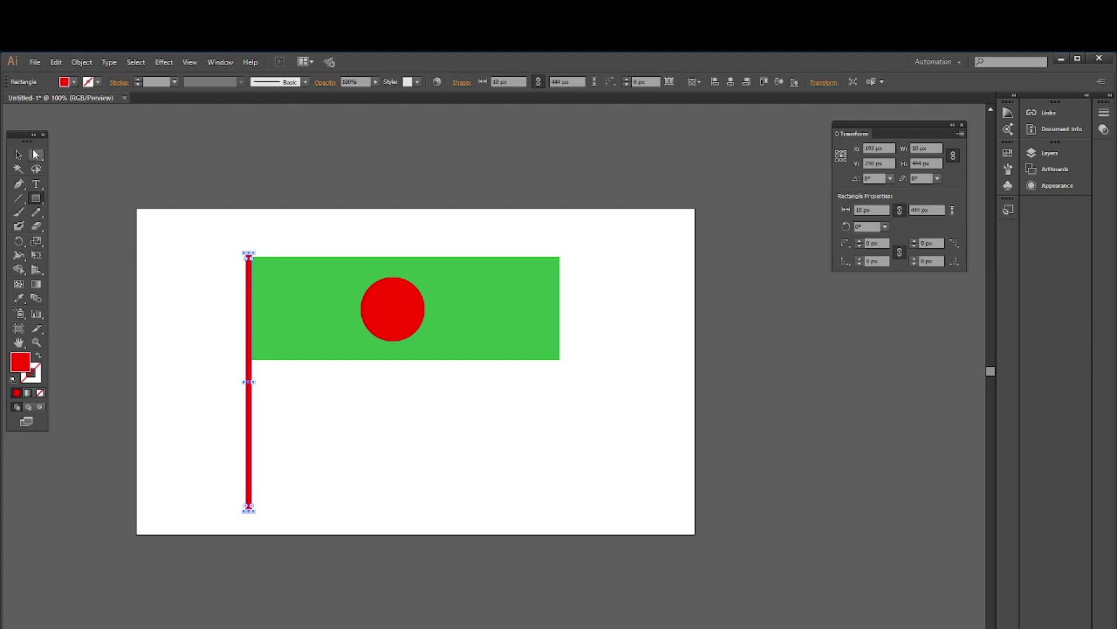
click(18, 154)
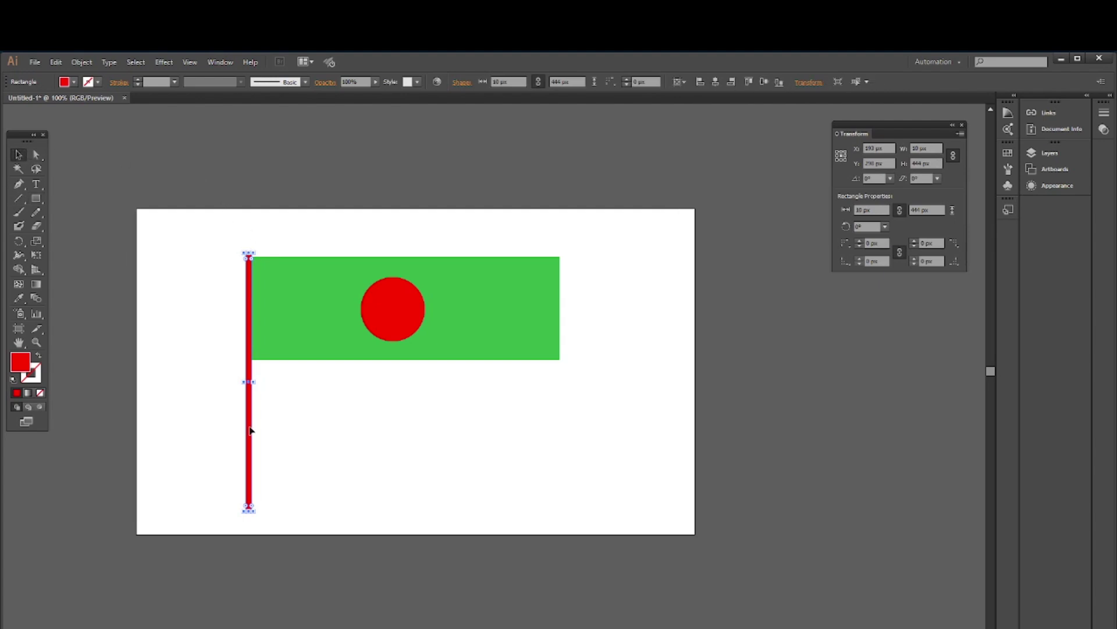
Reposition the red flagpole and nudge it left to line up with the green rectangle's left edge.
mouse_move(252, 432)
mouse_down()
mouse_move(252, 442)
mouse_move(252, 432)
mouse_up()
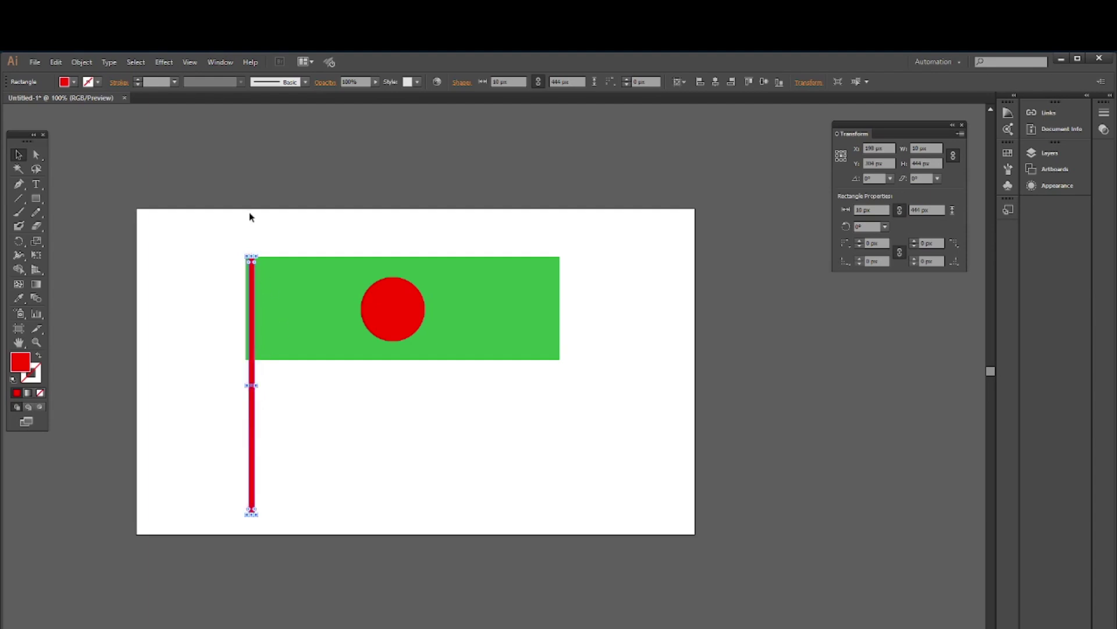
key(Left)
key(Left)
key(Left)
key(Left)
key(Left)
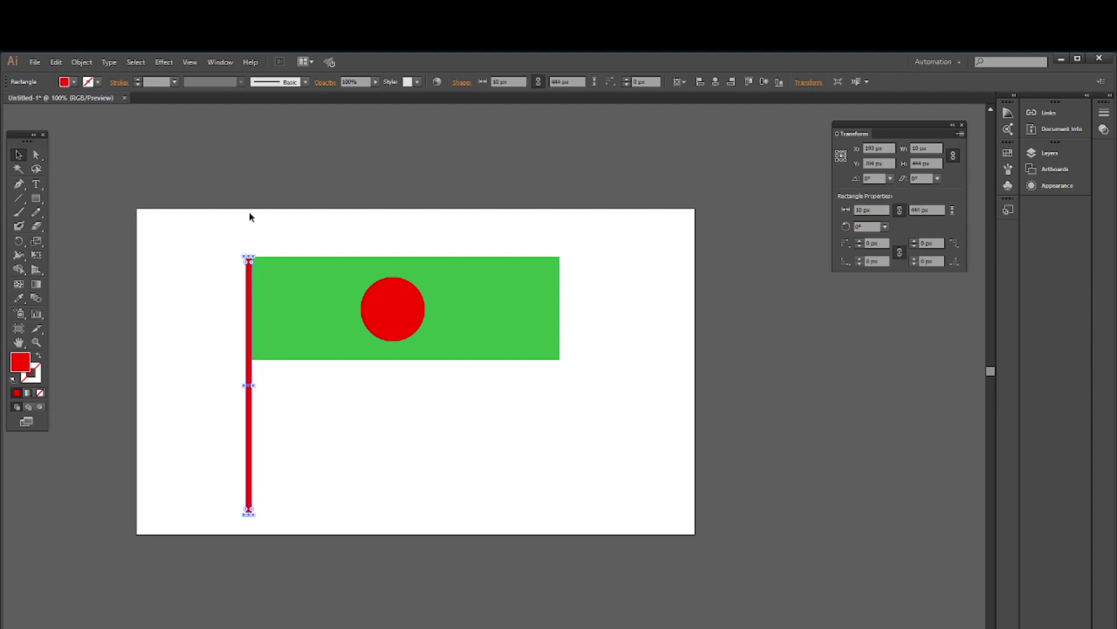
click(235, 222)
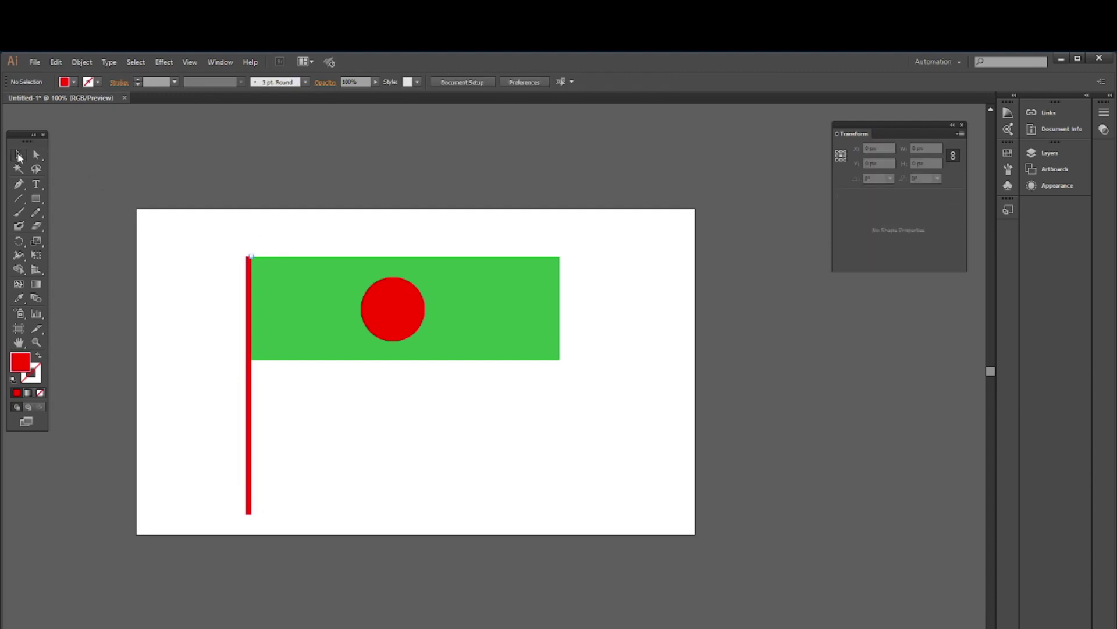
click(251, 419)
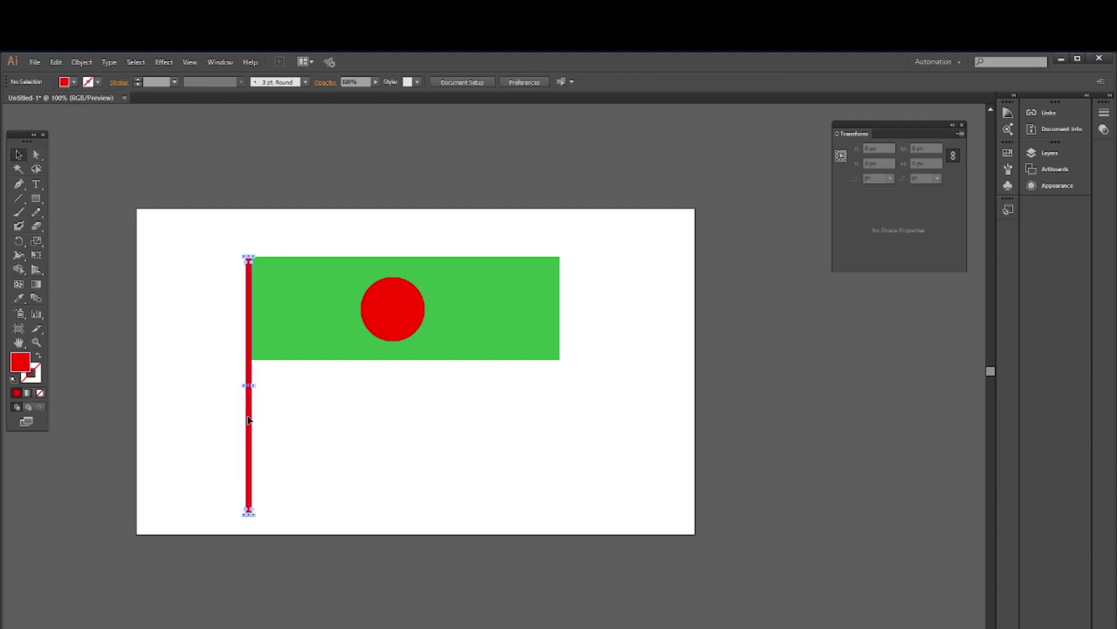
drag(254, 386, 255, 384)
click(200, 364)
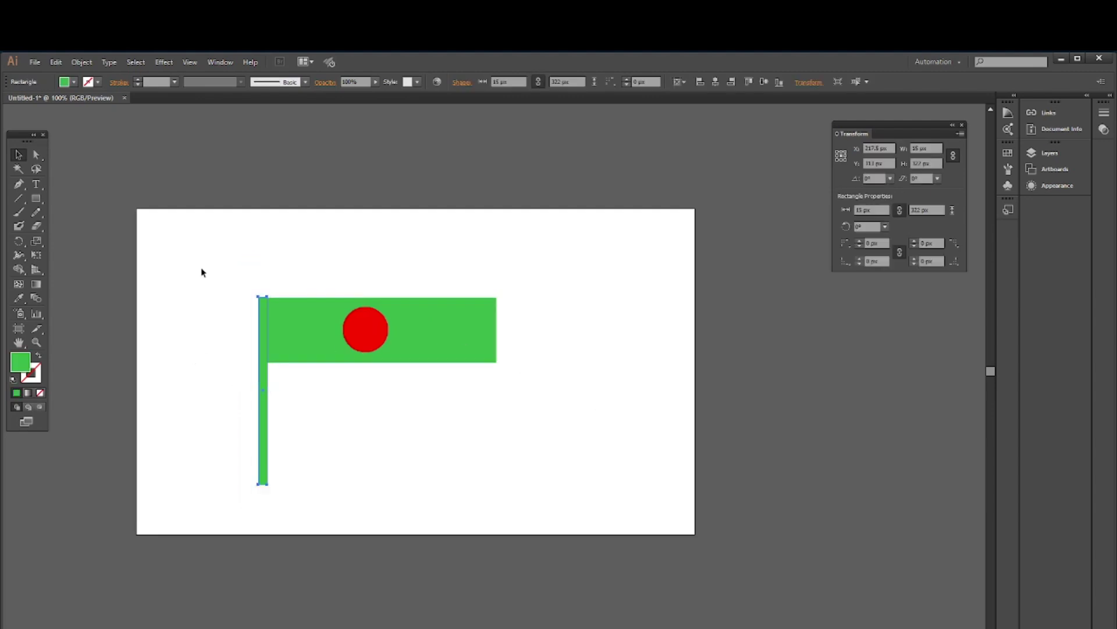
Nudge the green flagpole down one step to align its top with the flag's upper edge.
click(205, 270)
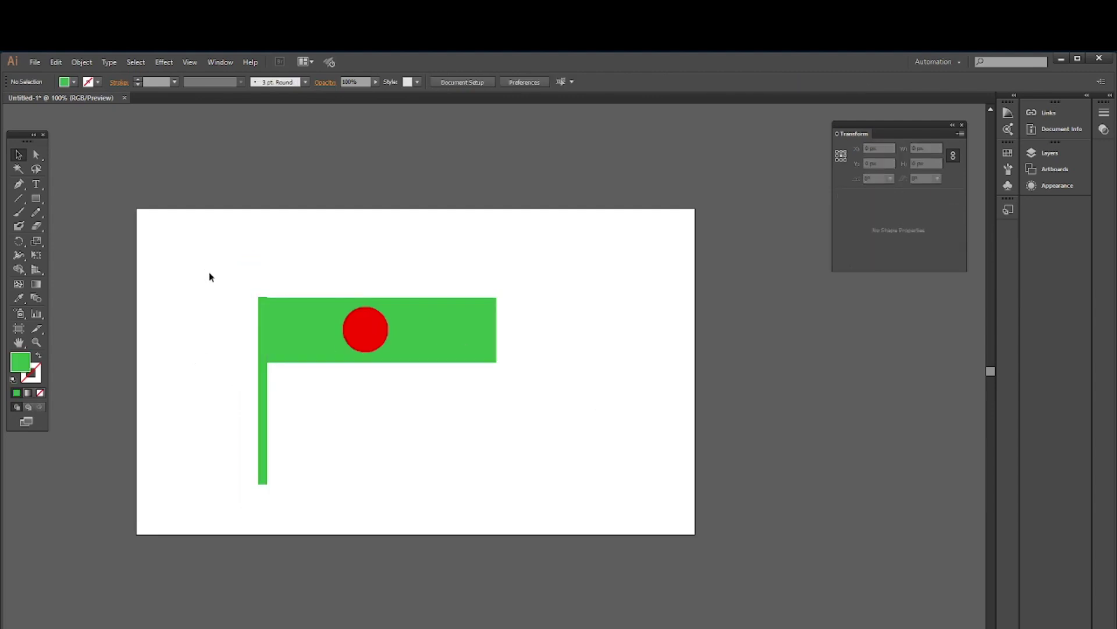
click(264, 408)
key(Down)
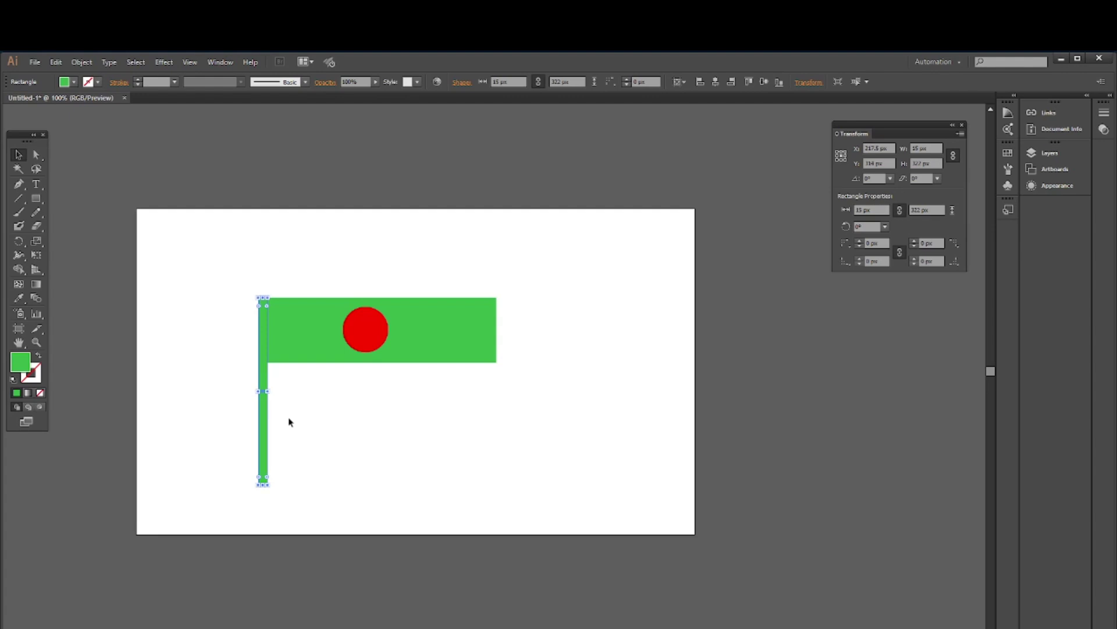
click(363, 448)
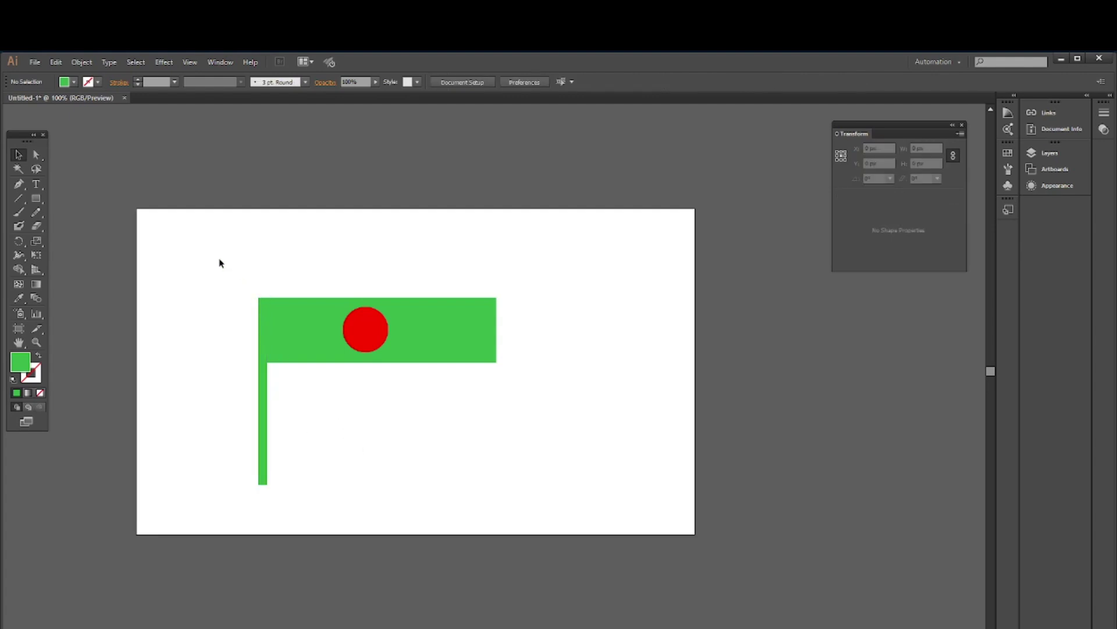
Group the flag's rectangle, circle and pole, and move the group towards the upper left of the artboard.
drag(236, 274, 509, 374)
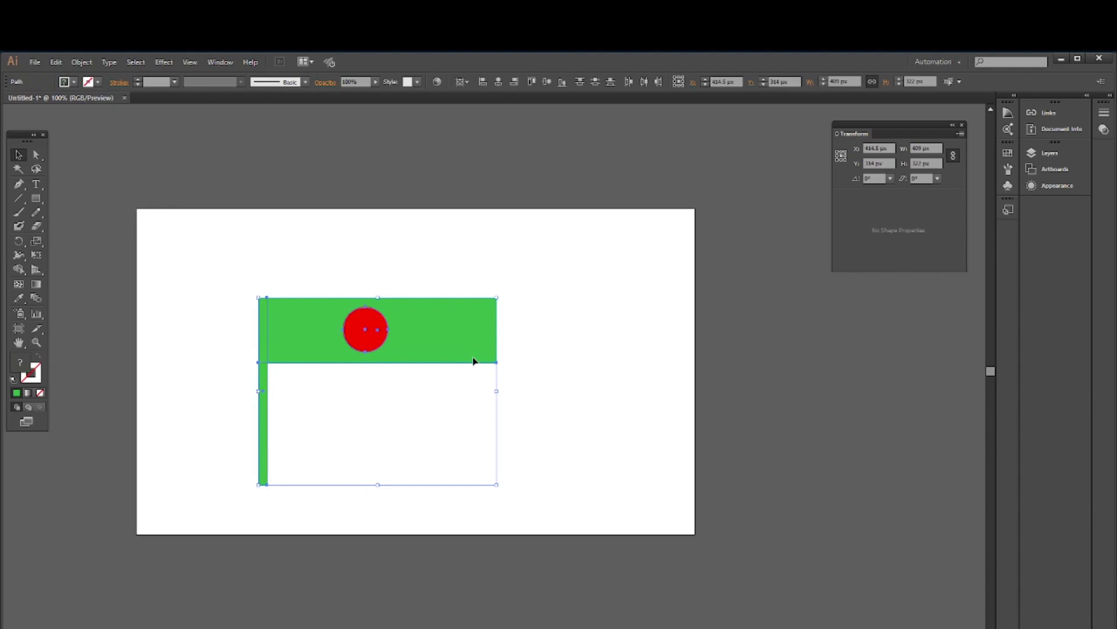
key(ctrl+g)
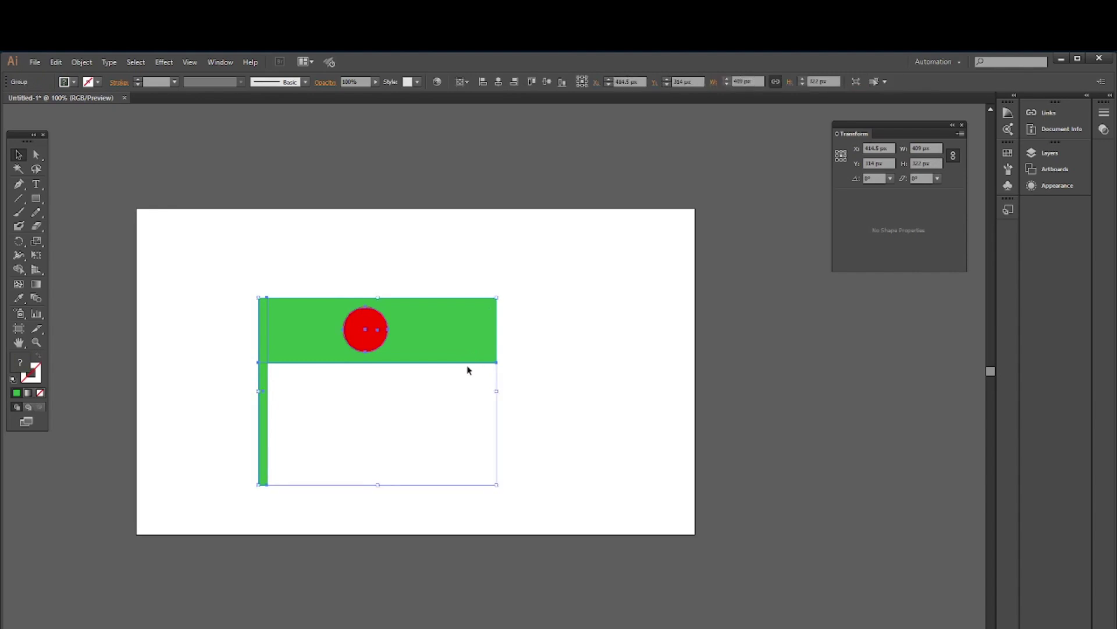
drag(375, 341, 401, 294)
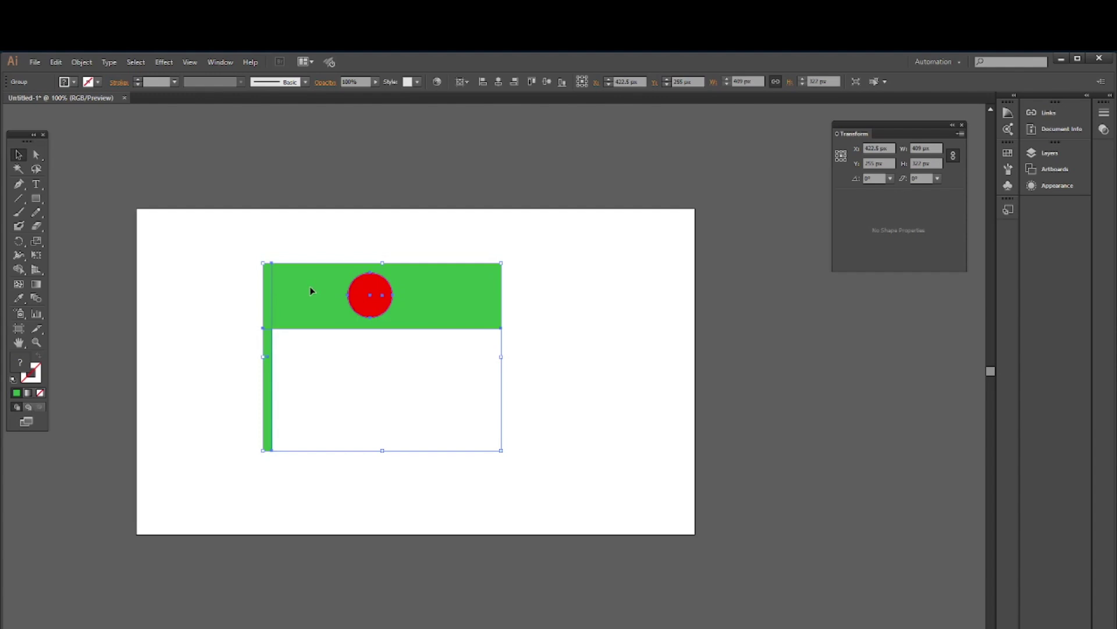
drag(310, 291, 385, 346)
drag(530, 366, 411, 307)
click(805, 304)
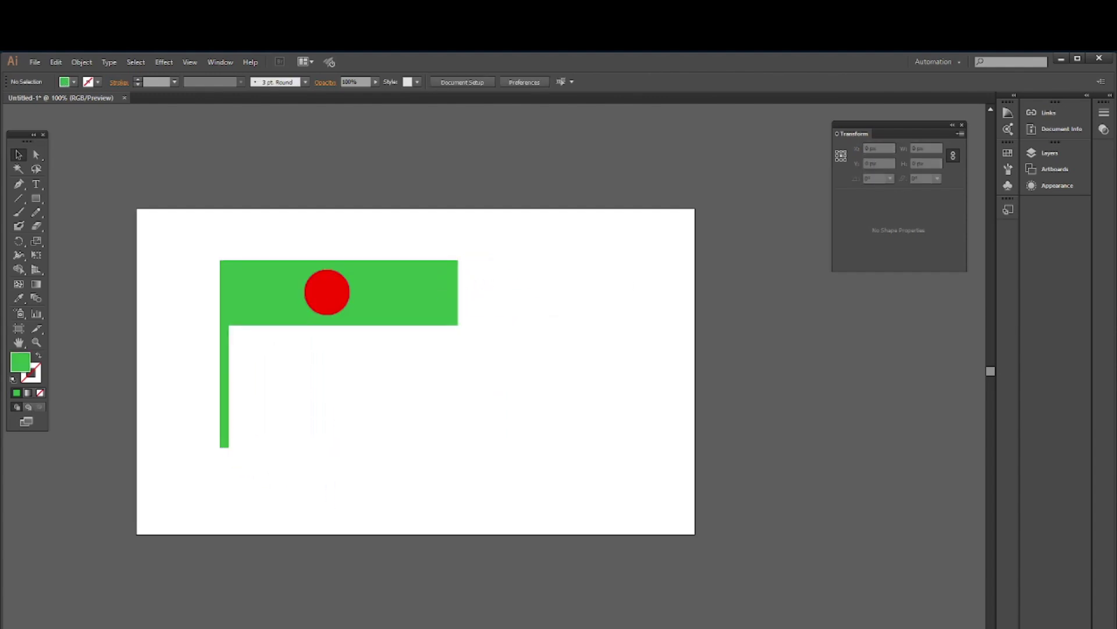
Move the flag group into the upper-left corner of the artboard, close to its edges.
click(319, 308)
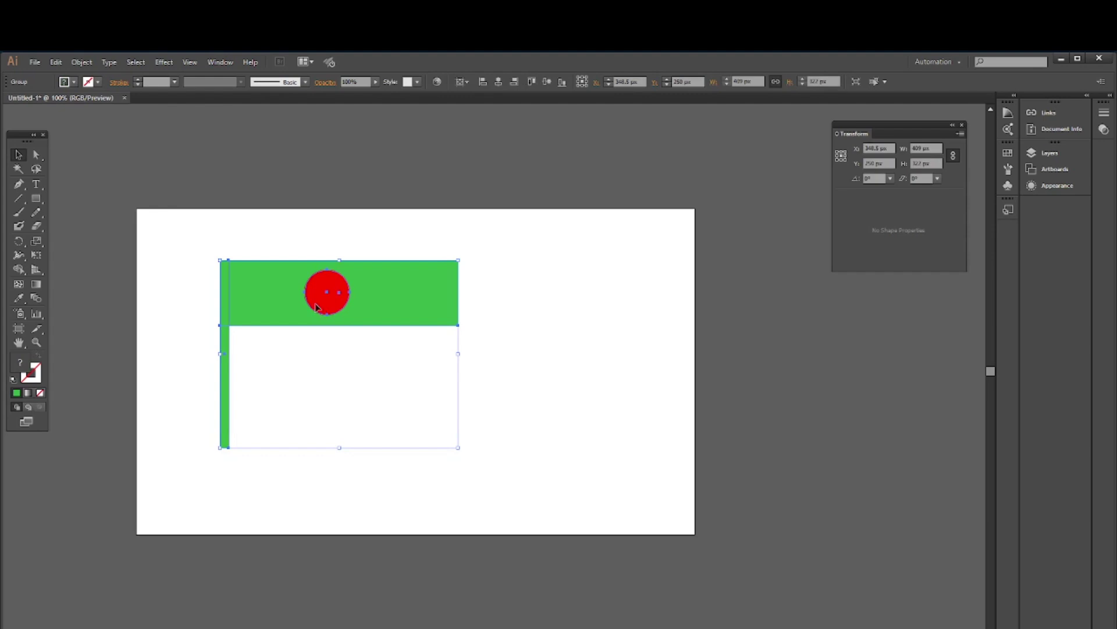
drag(359, 309, 290, 274)
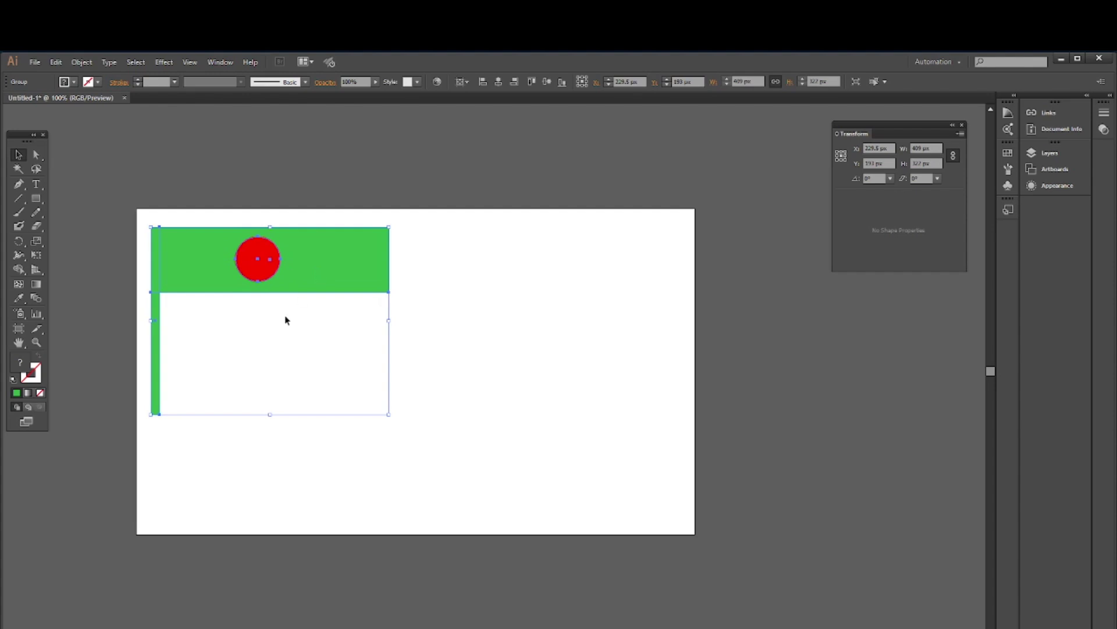
click(445, 317)
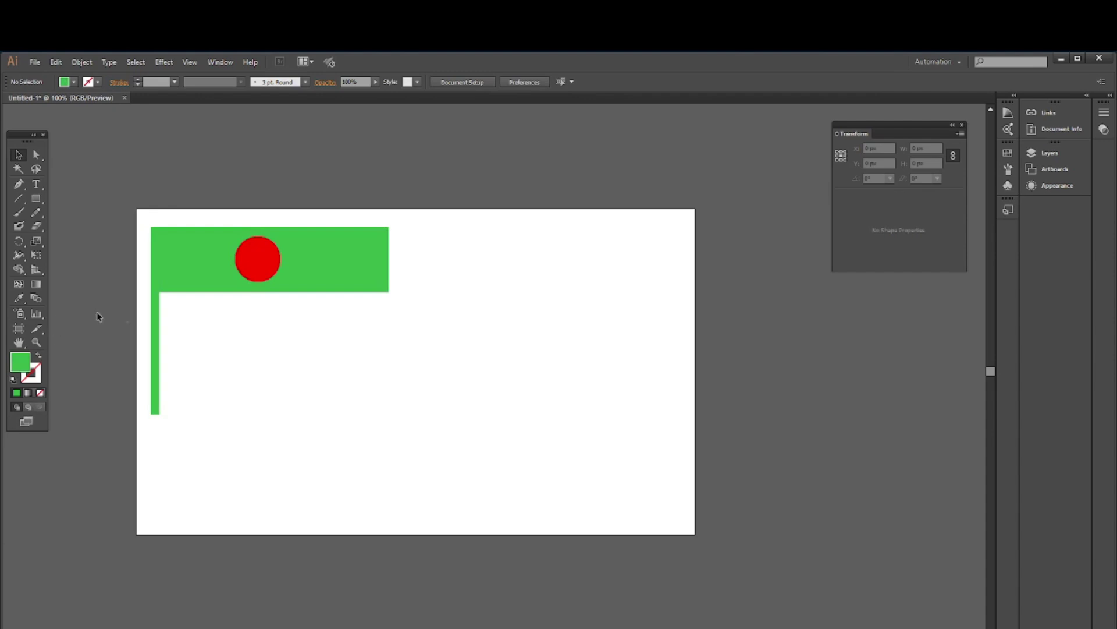
click(219, 272)
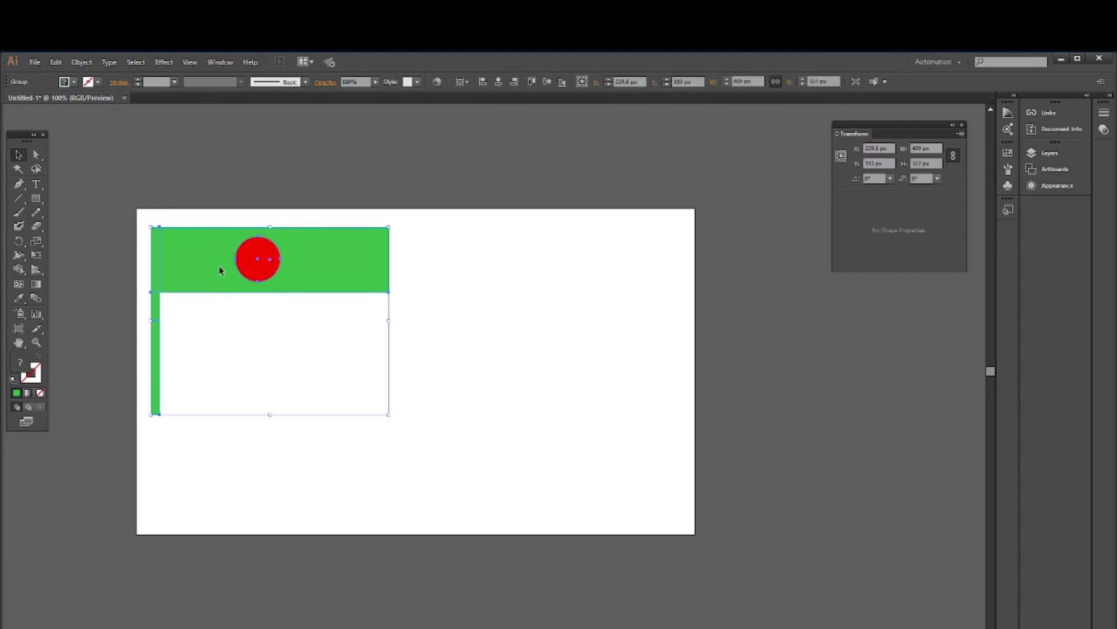
drag(219, 269, 216, 265)
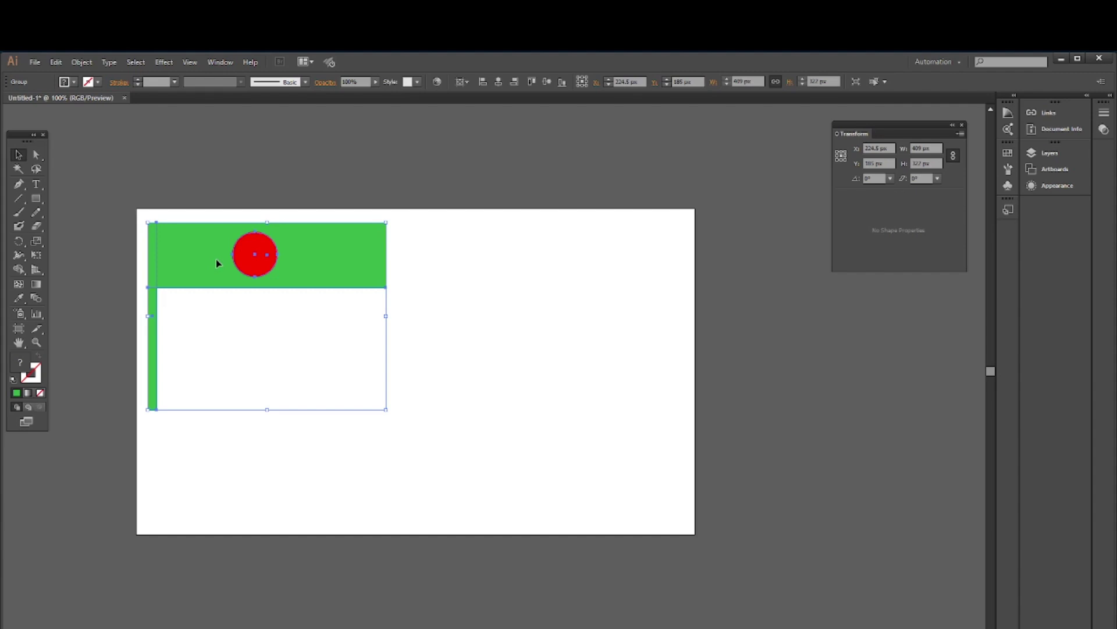
Delete the whole flag group from the artboard.
click(219, 171)
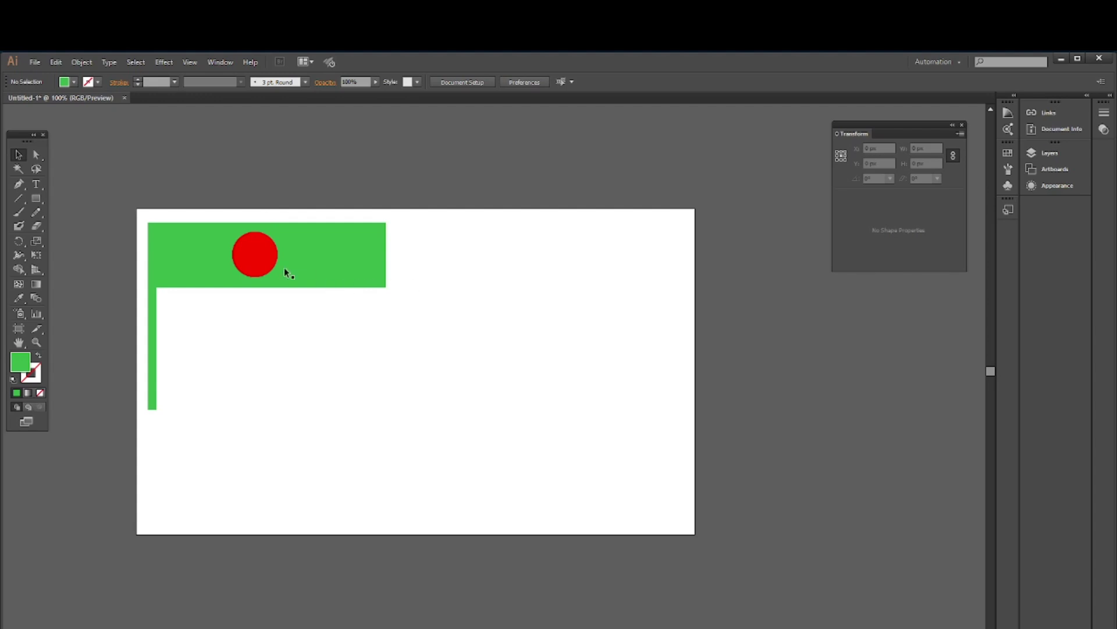
click(219, 260)
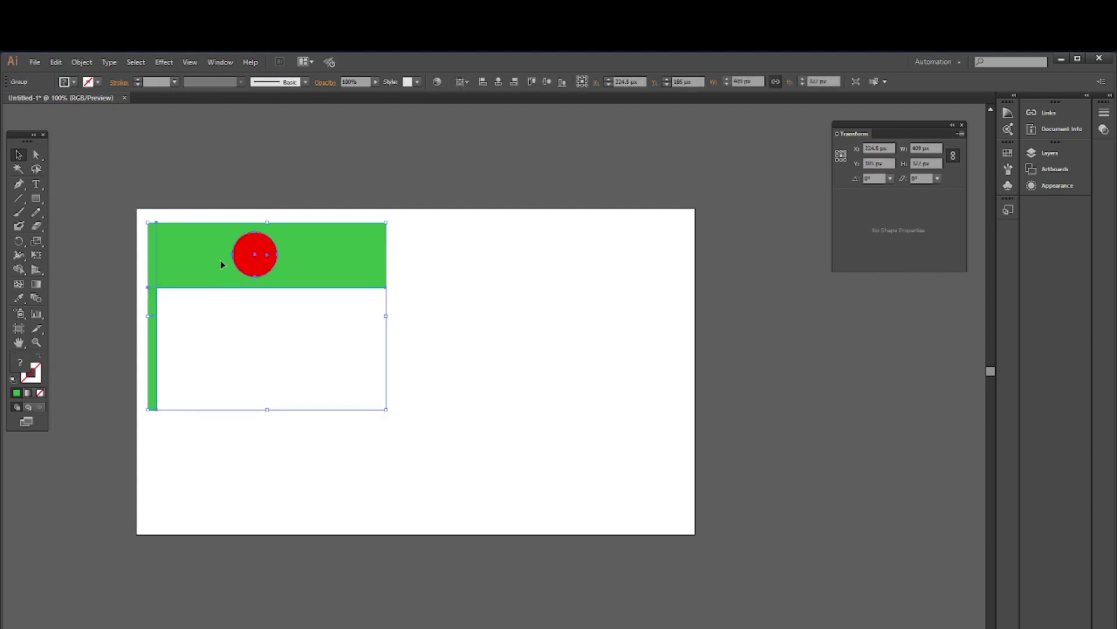
key(Delete)
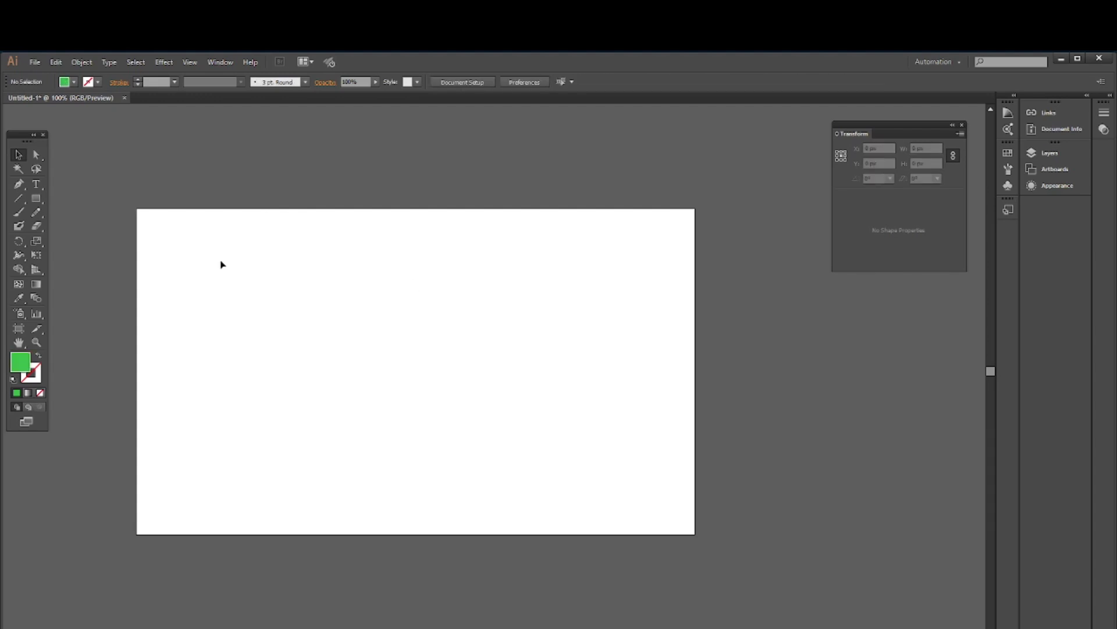
Draw a green rectangle about 395 x 109 px in the upper middle of the artboard.
click(34, 206)
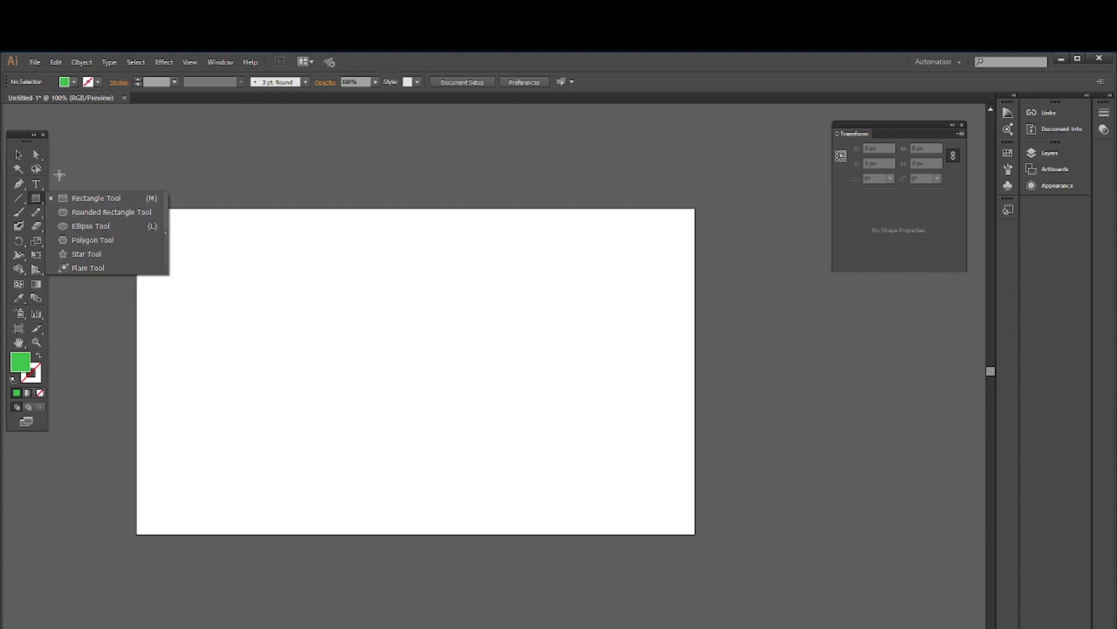
click(78, 205)
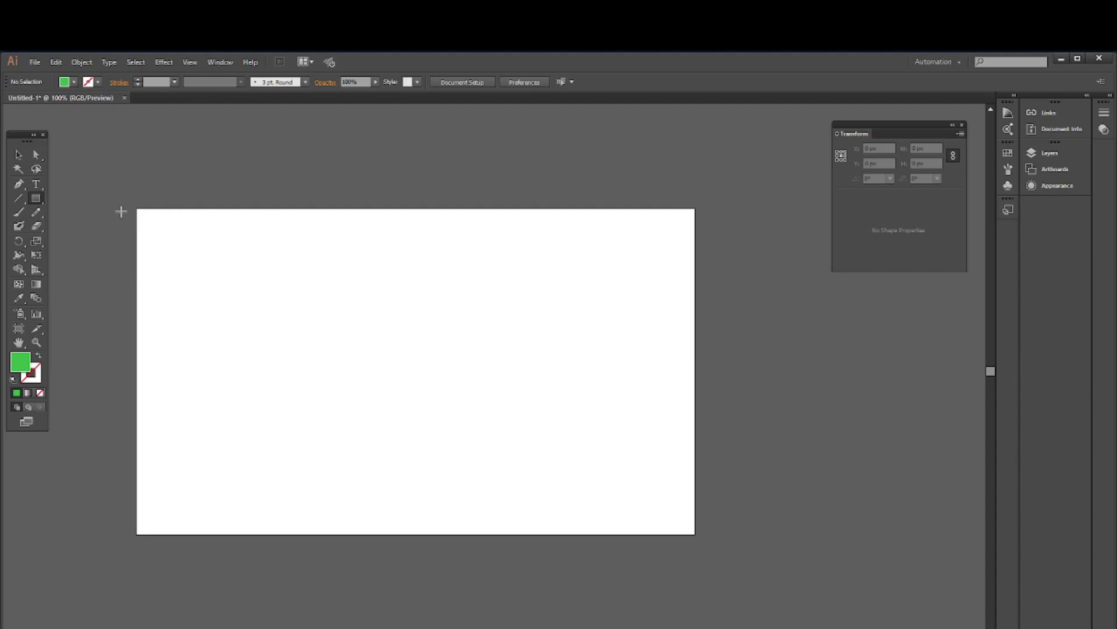
drag(262, 285, 493, 349)
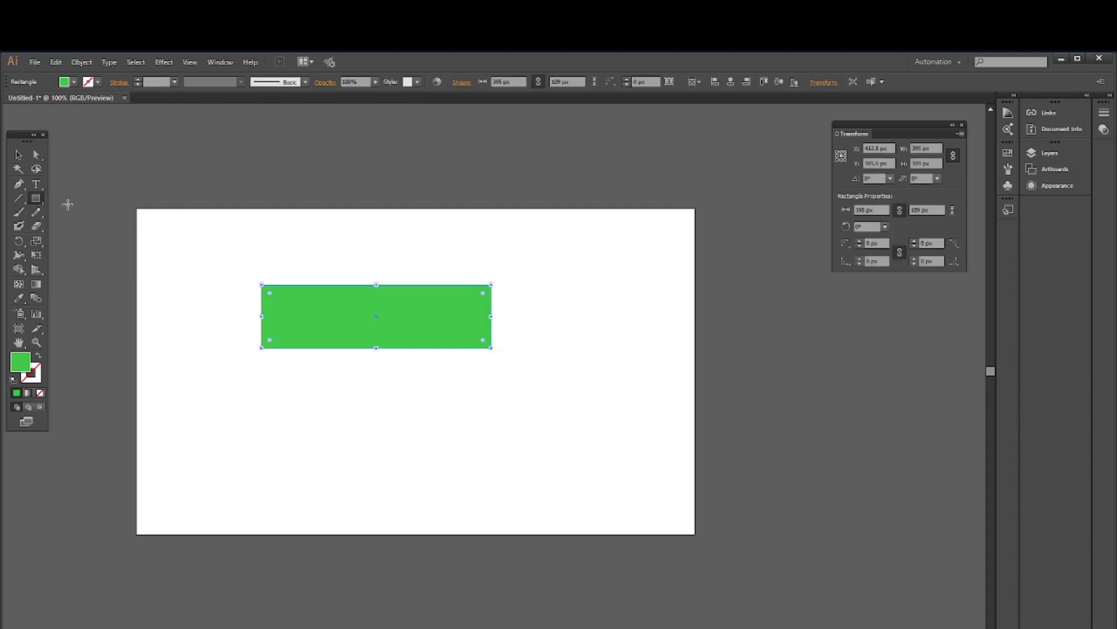
Draw a green circle about 82 px wide, from its centre, below the rectangle near the artboard's lower left.
click(43, 202)
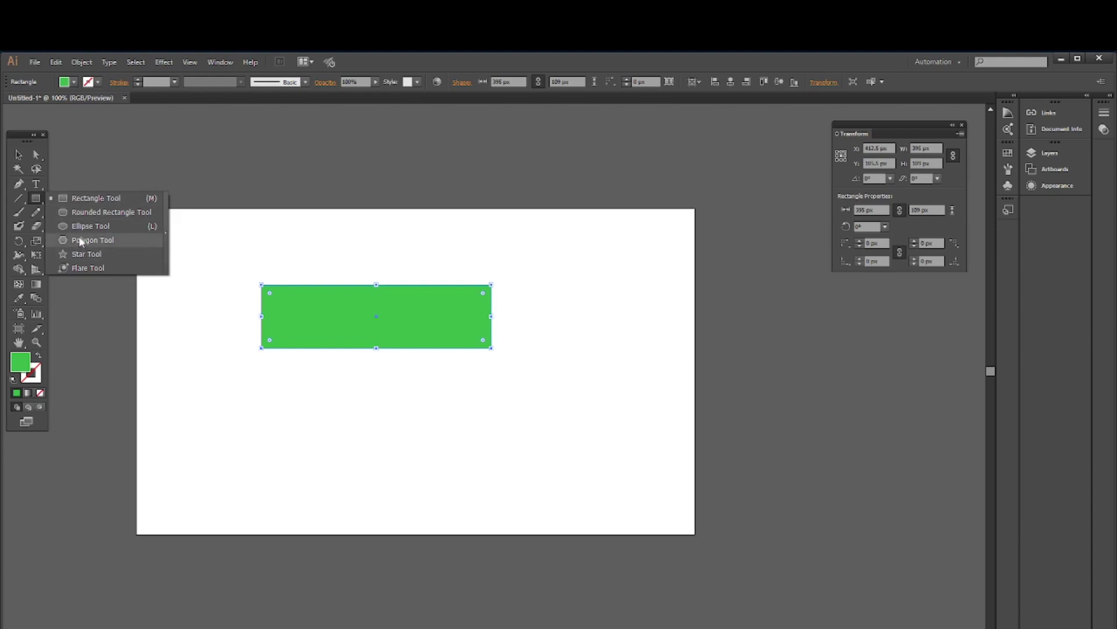
click(81, 226)
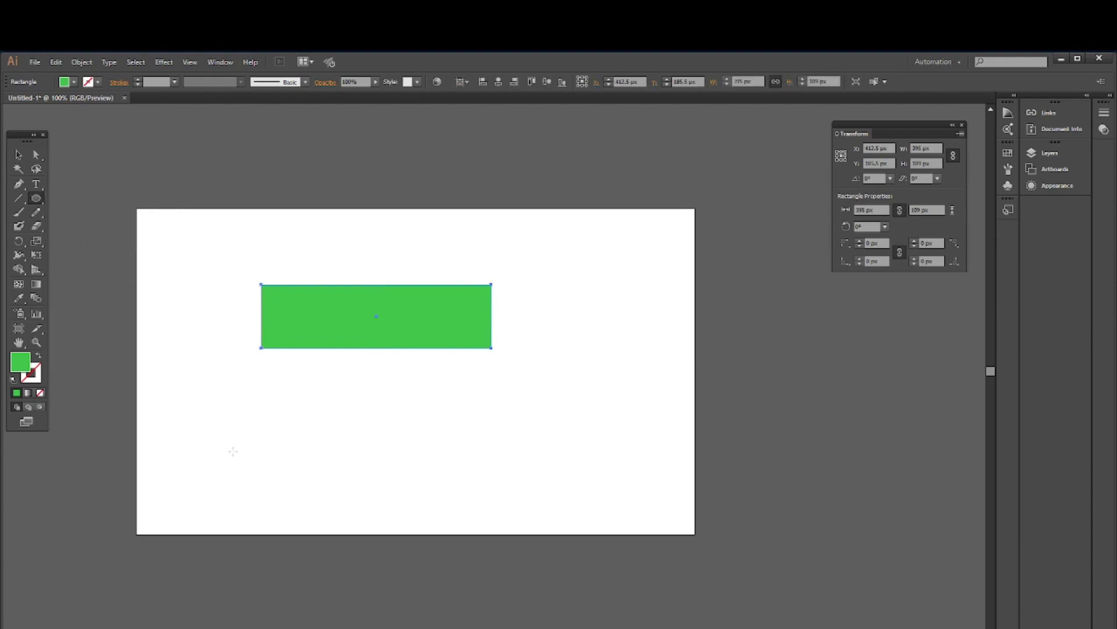
drag(232, 449, 257, 449)
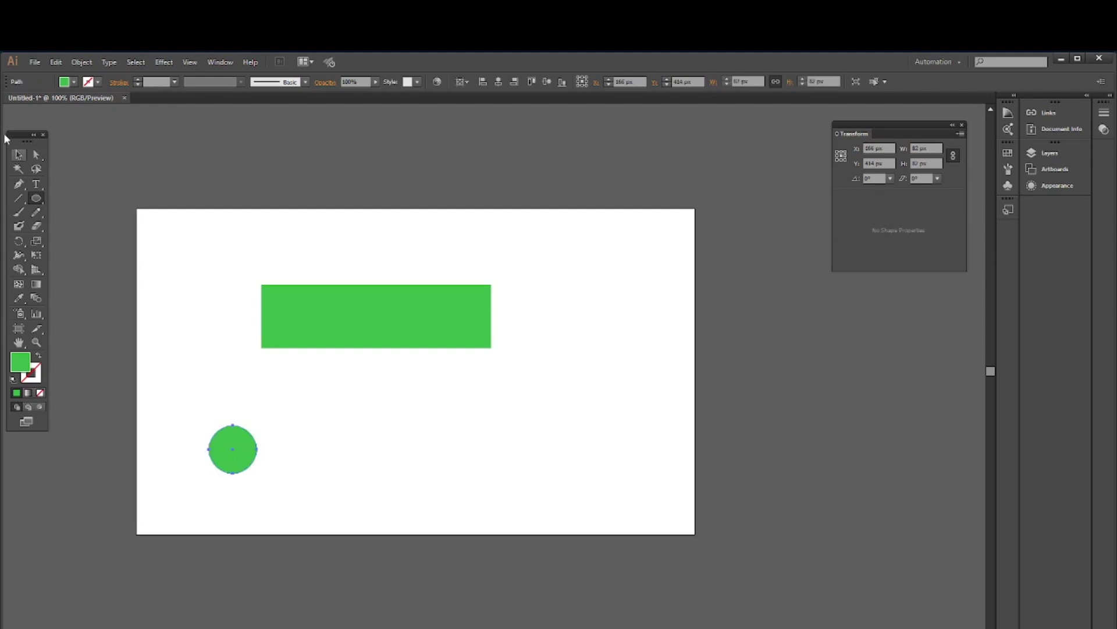
Place the circle roughly in the middle of the green rectangle by moving both shapes, and fill the circle with red.
click(18, 154)
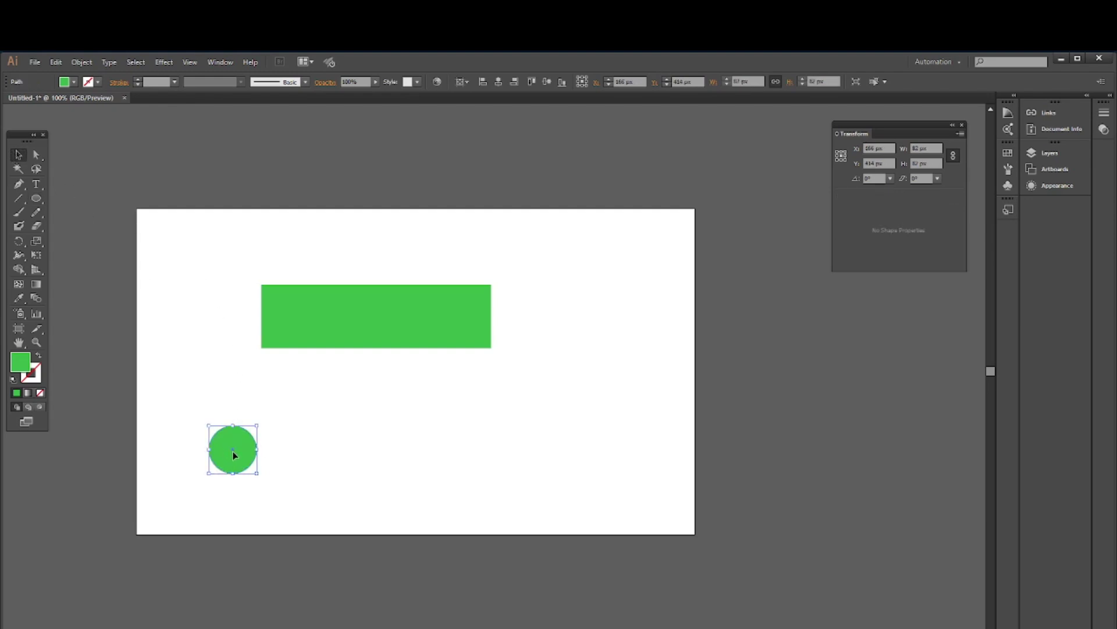
drag(232, 451, 361, 316)
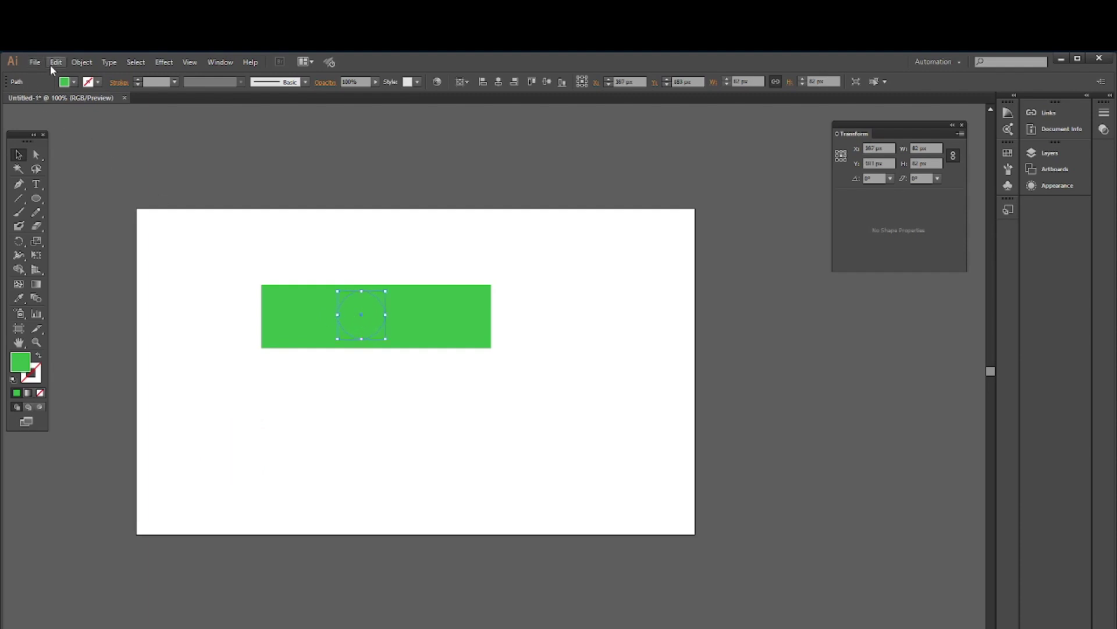
click(64, 82)
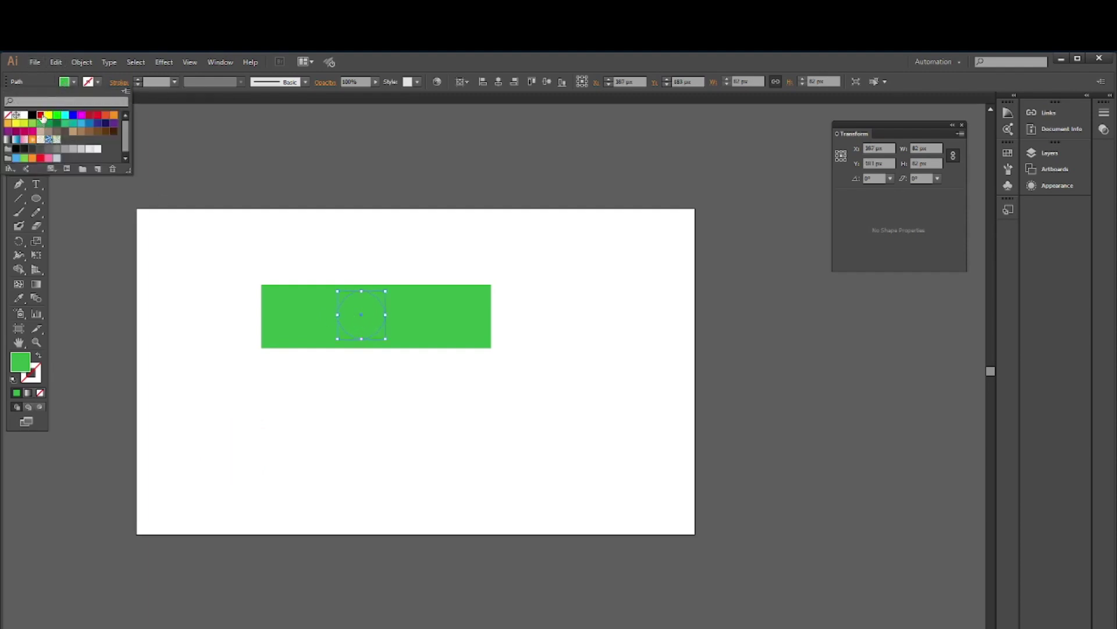
click(40, 115)
click(172, 273)
click(190, 228)
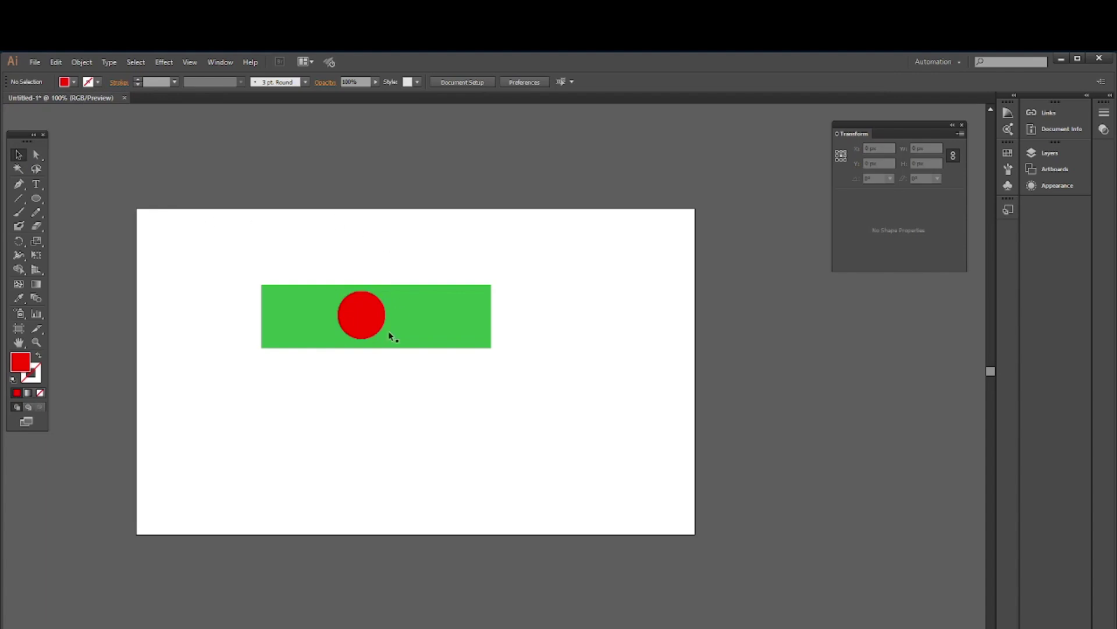
click(302, 320)
click(341, 393)
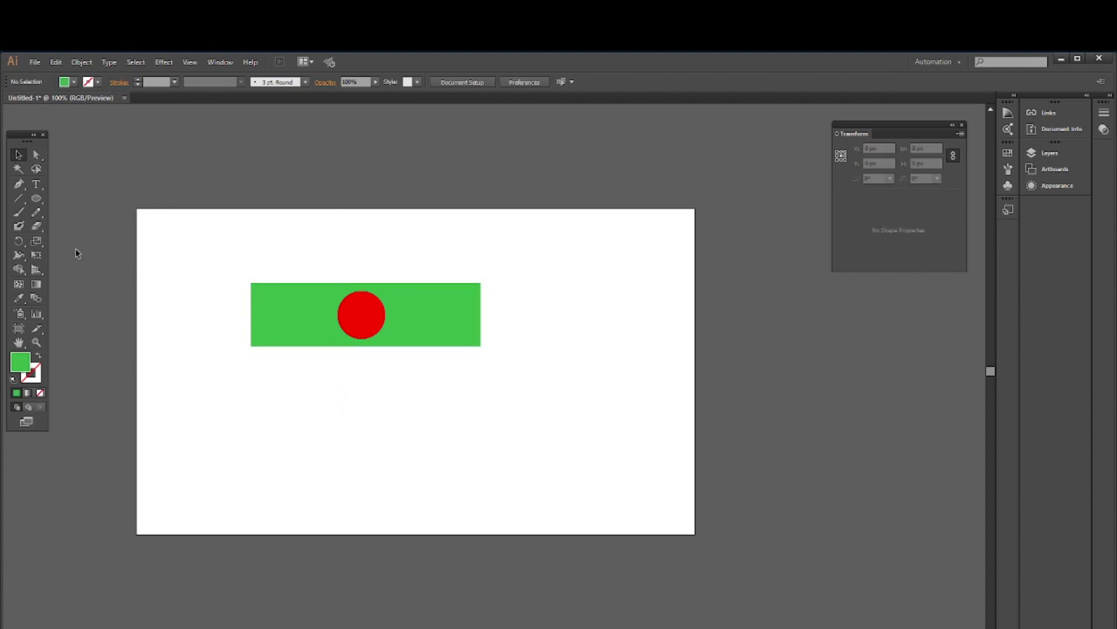
Draw a freehand green ellipse and undo it, then draw a circle about 146 px wide from its centre and delete it.
drag(36, 198, 88, 227)
drag(236, 449, 347, 579)
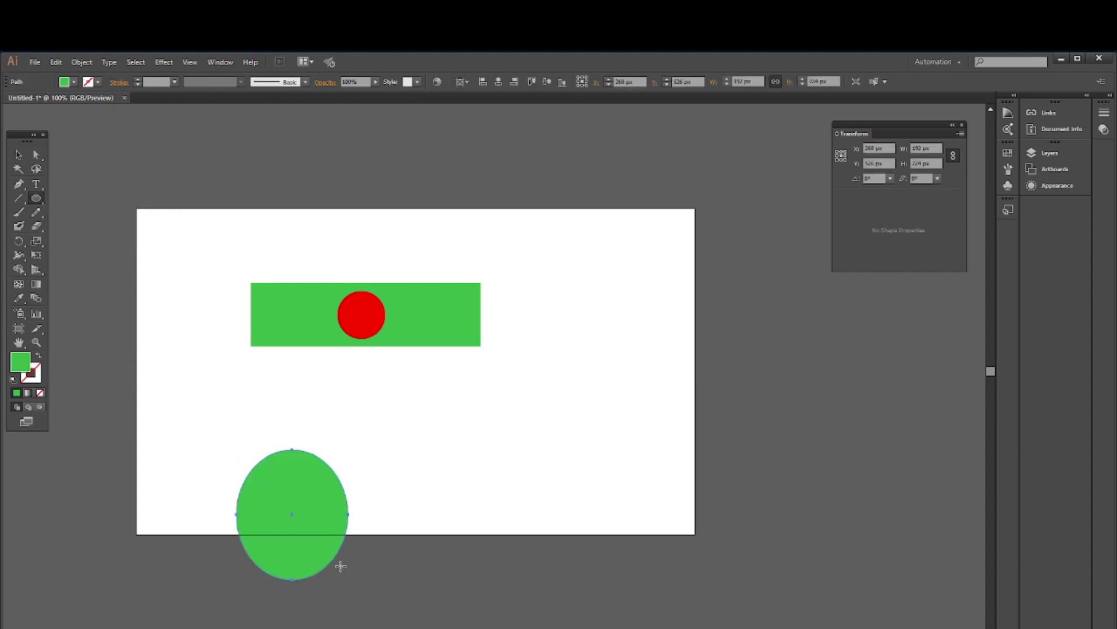
key(ctrl+z)
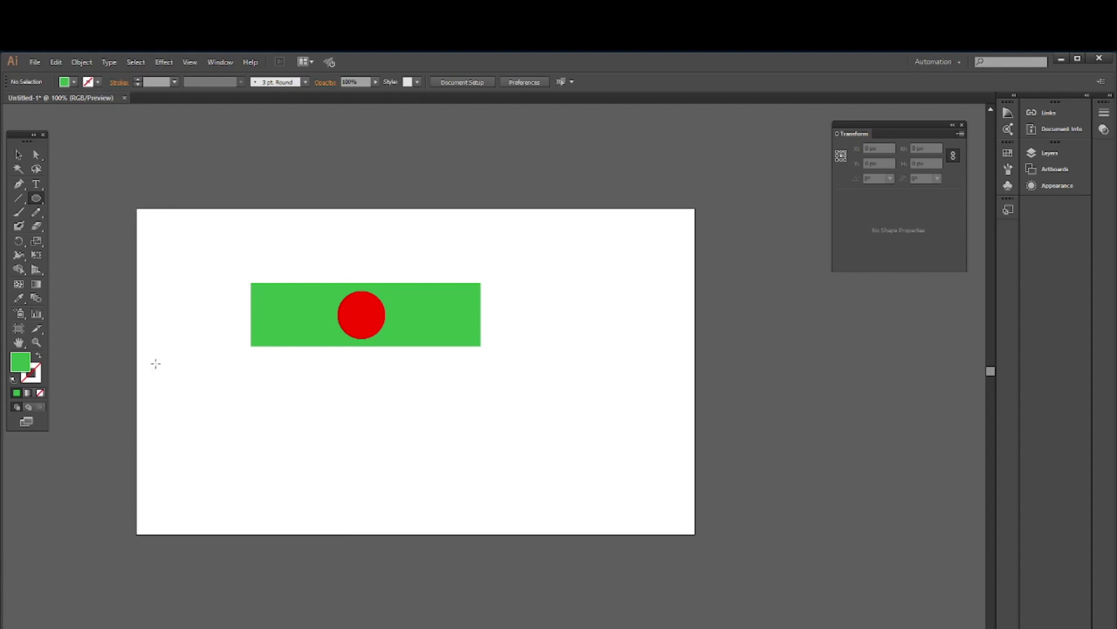
drag(243, 471, 286, 513)
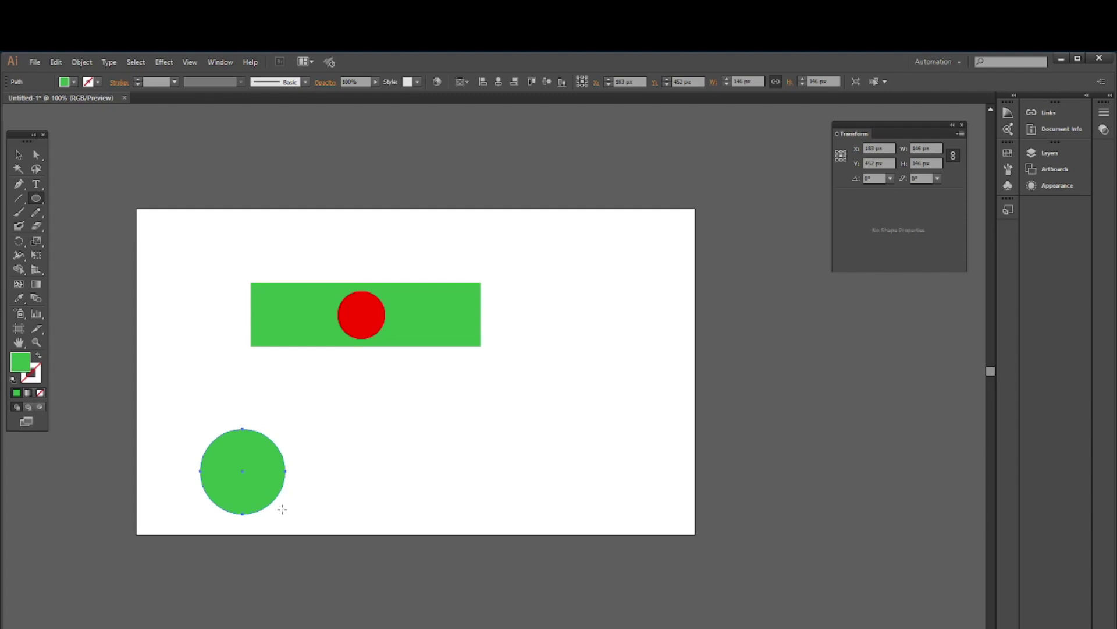
key(Delete)
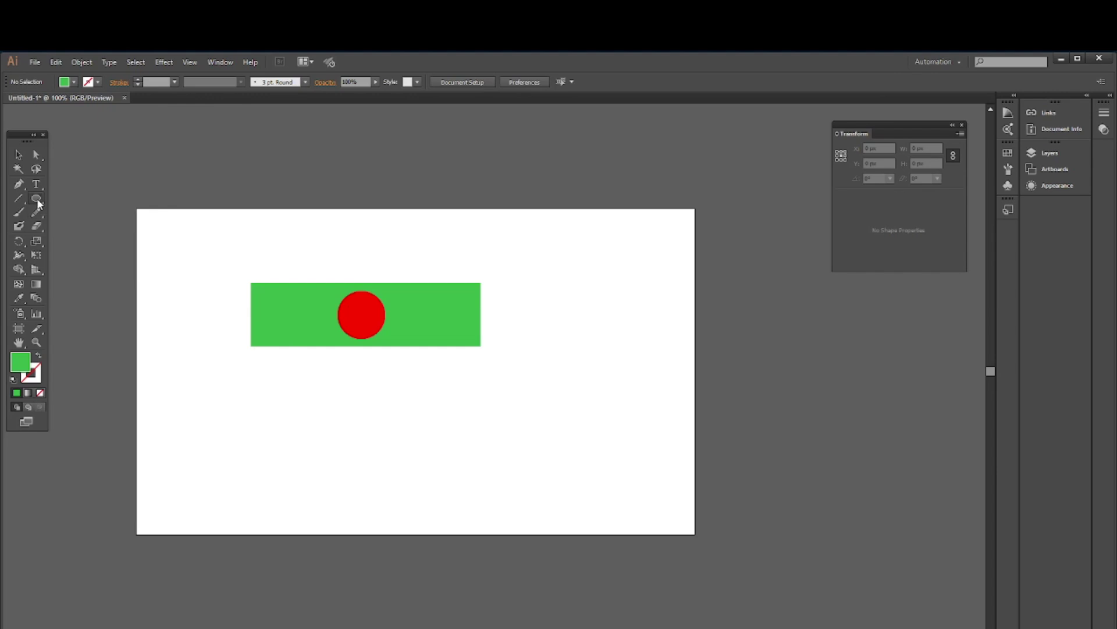
Draw a narrow green rectangle about 17 x 301 px as the flagpole and nudge it flush with the flag's top-left corner.
drag(36, 198, 88, 196)
drag(249, 280, 261, 456)
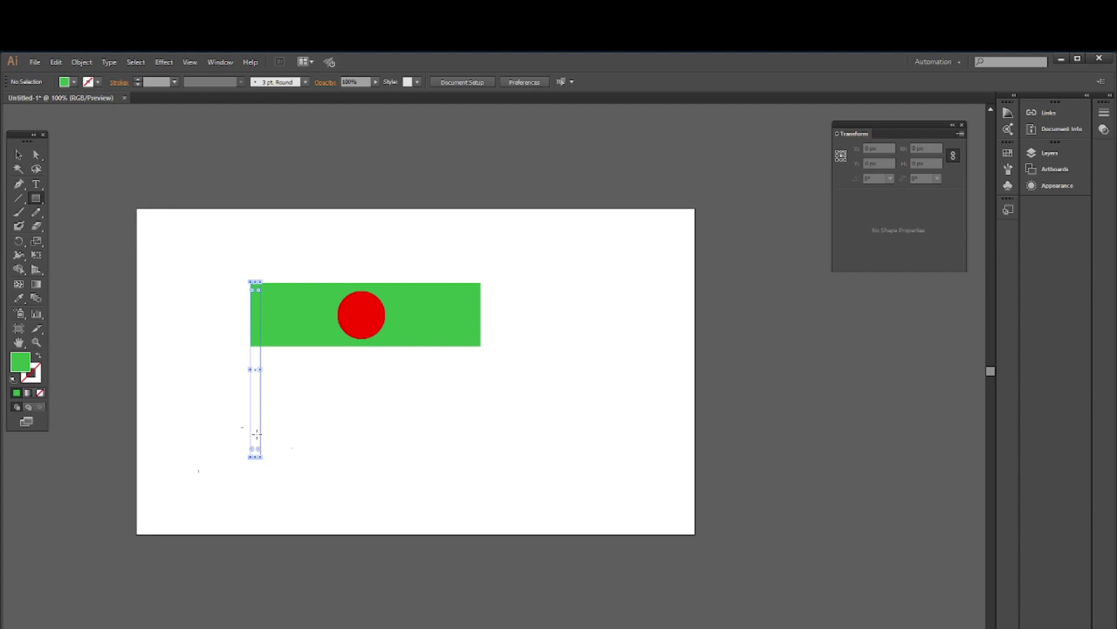
key(Down)
key(Down)
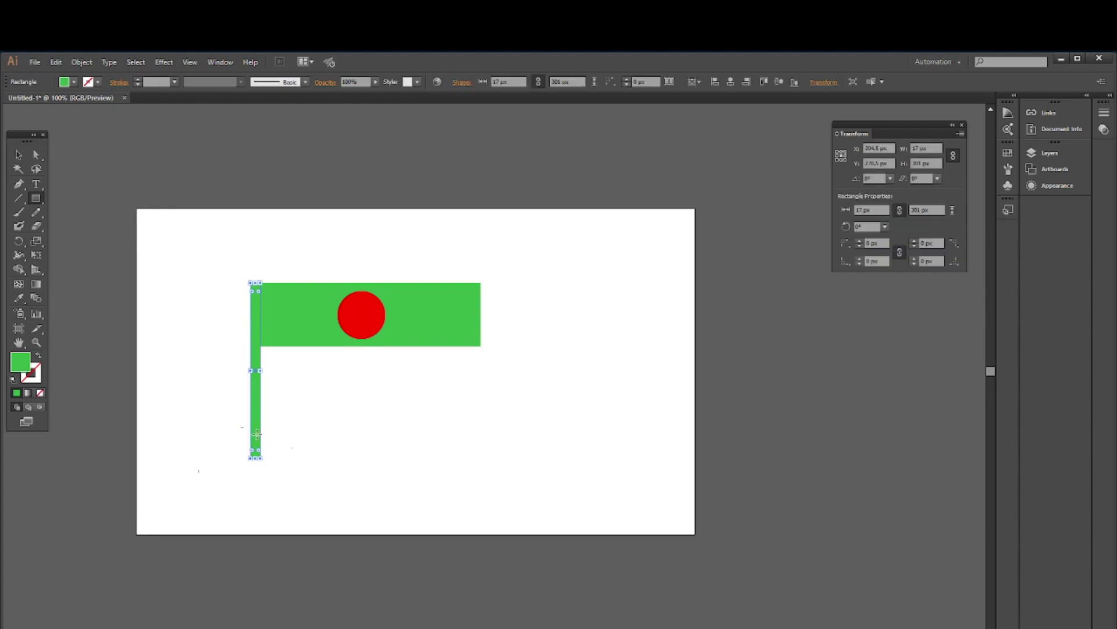
key(Up)
click(412, 459)
click(589, 377)
click(19, 156)
click(312, 227)
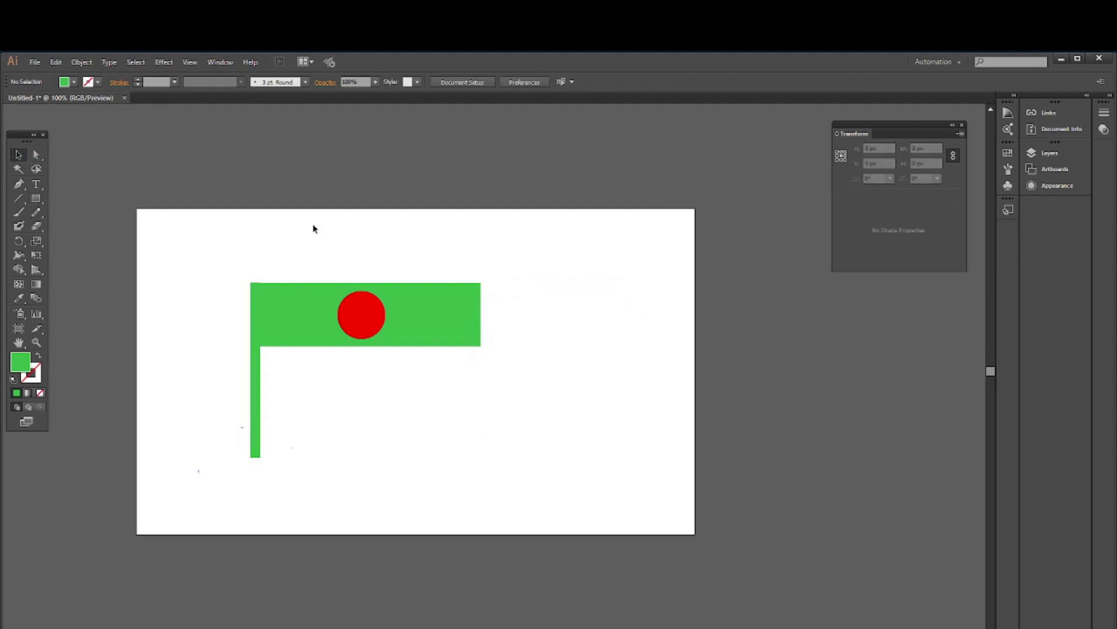
click(254, 394)
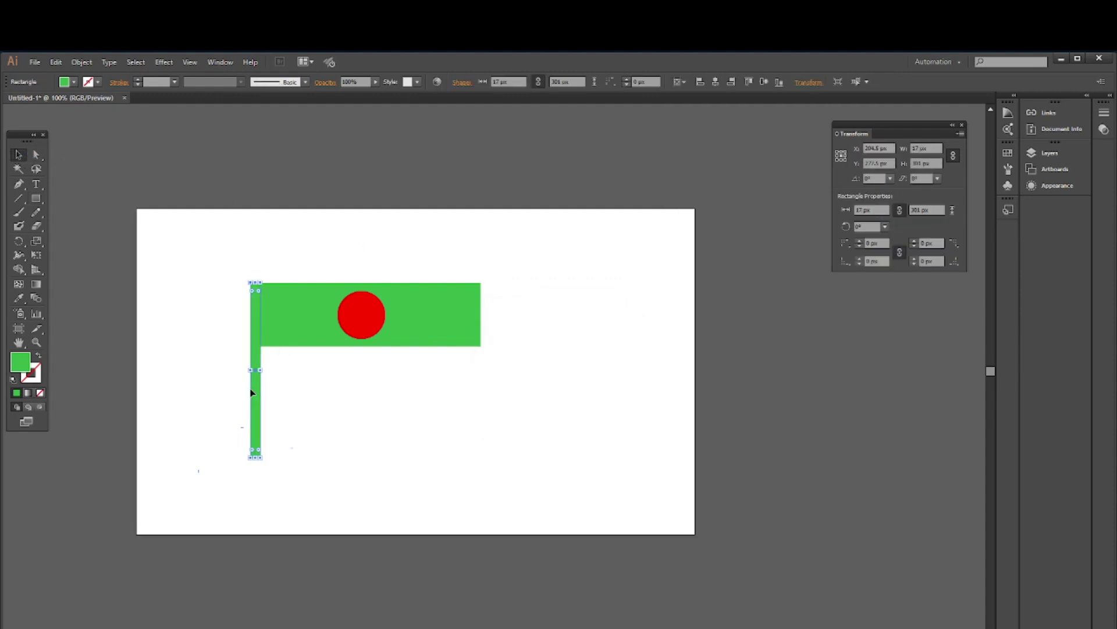
click(462, 477)
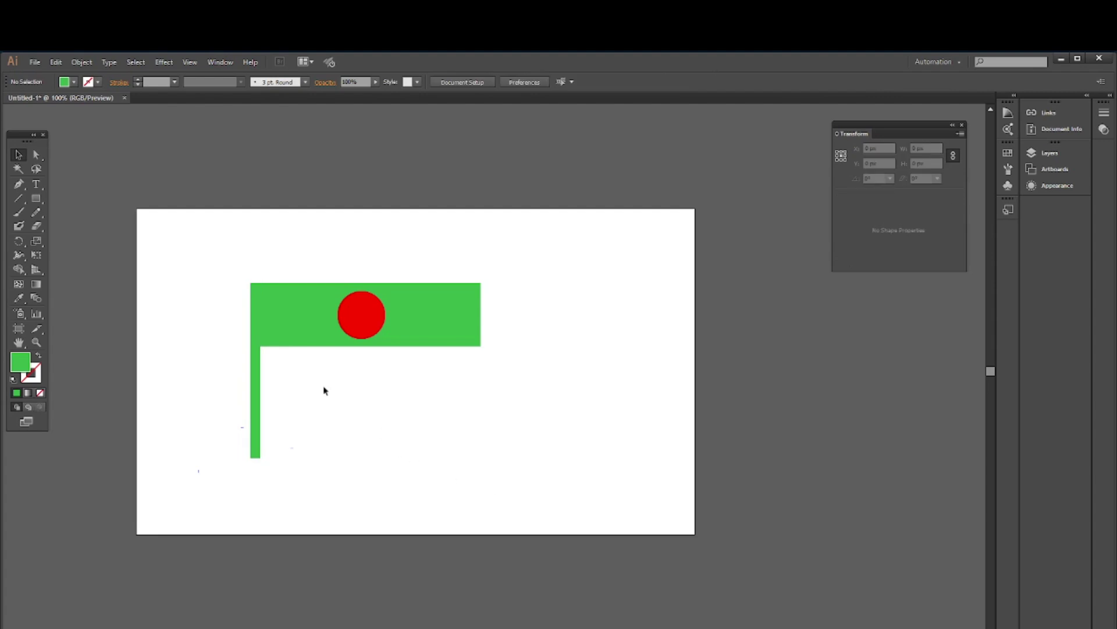
Group the flag rectangle, red circle and pole, and shift the group a little to the left.
drag(198, 261, 524, 474)
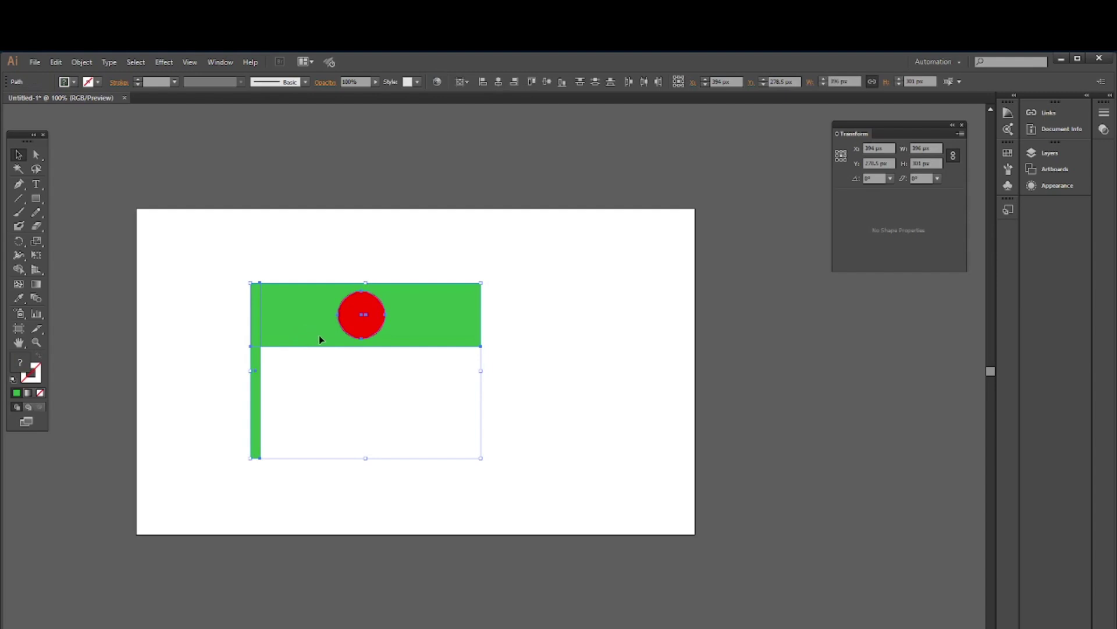
key(ctrl+g)
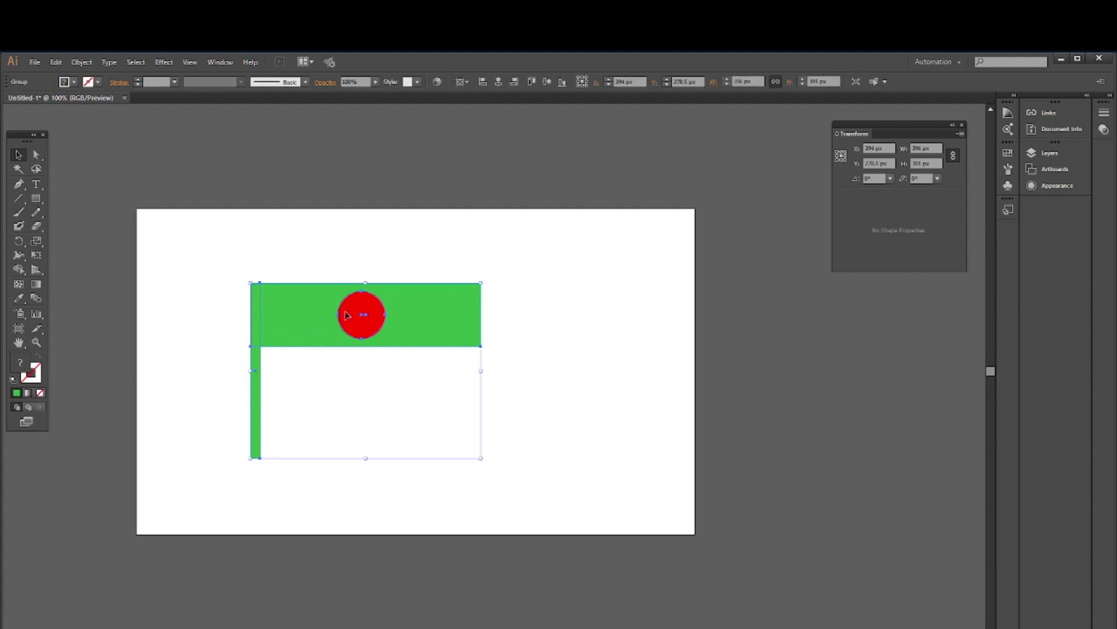
drag(431, 304, 396, 306)
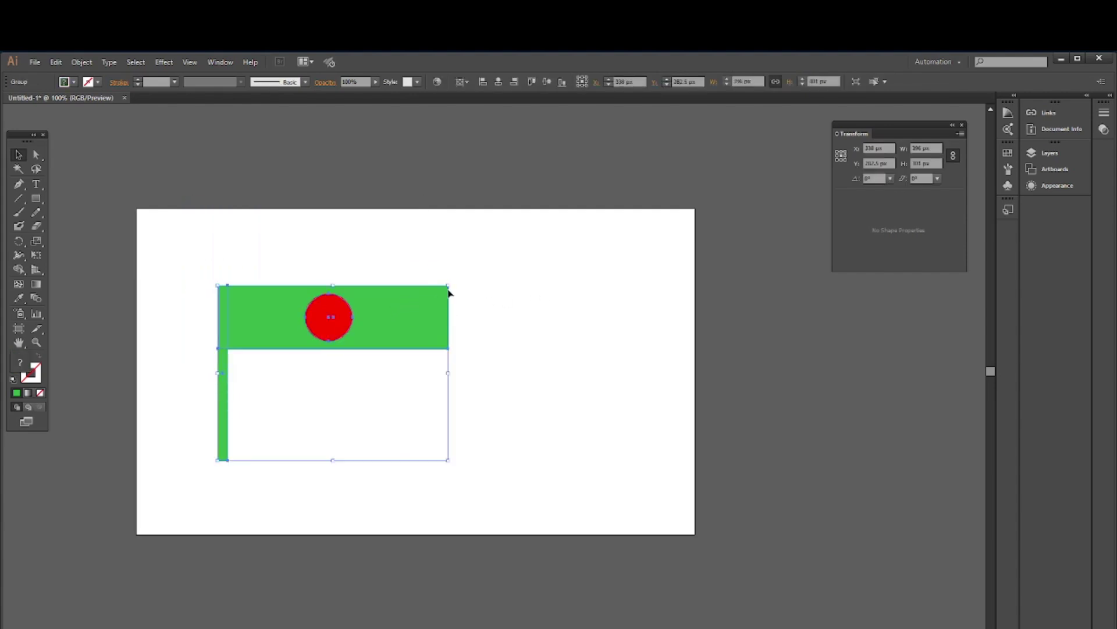
Scale the flag group down to about 246 px wide and move it close to the artboard's upper-left corner.
drag(449, 286, 404, 303)
drag(346, 348, 228, 249)
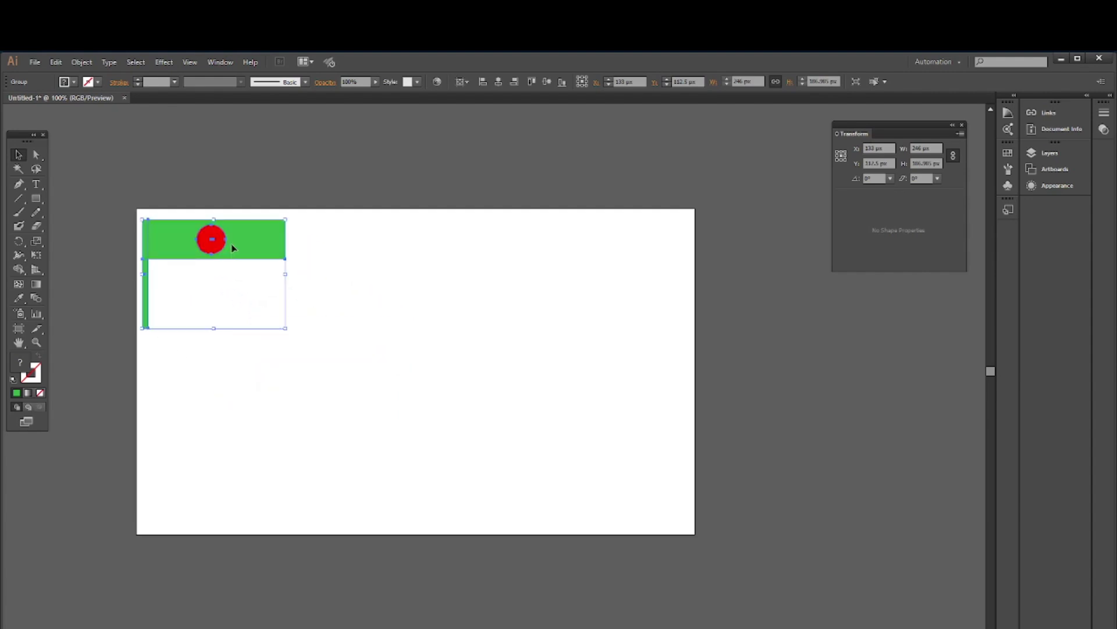
click(281, 174)
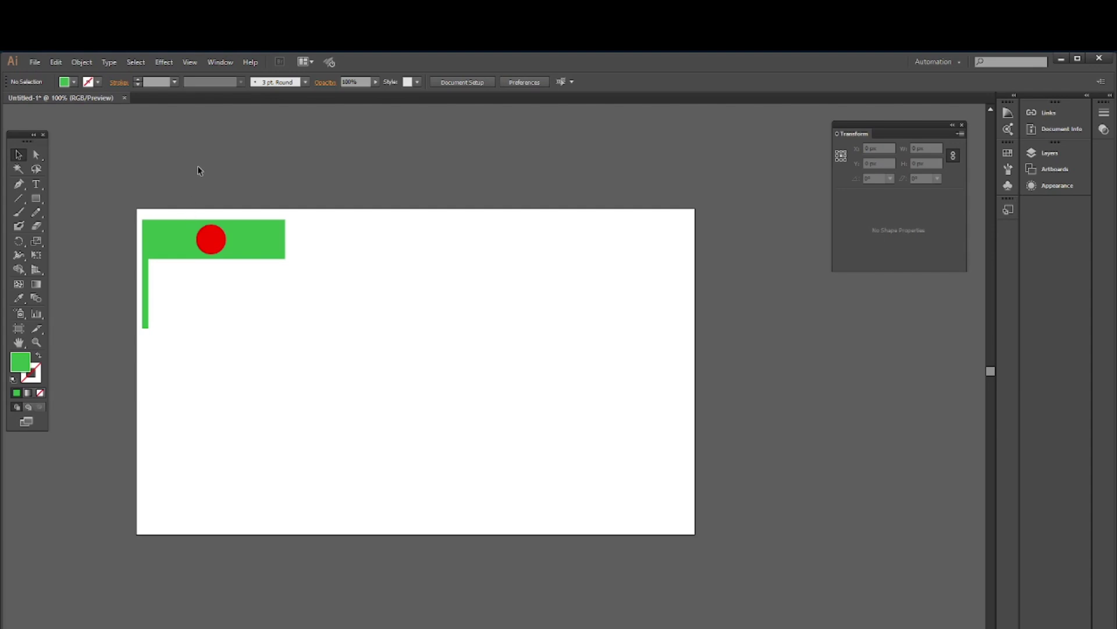
Place six copies of the flag group at scattered positions across the artboard.
click(182, 245)
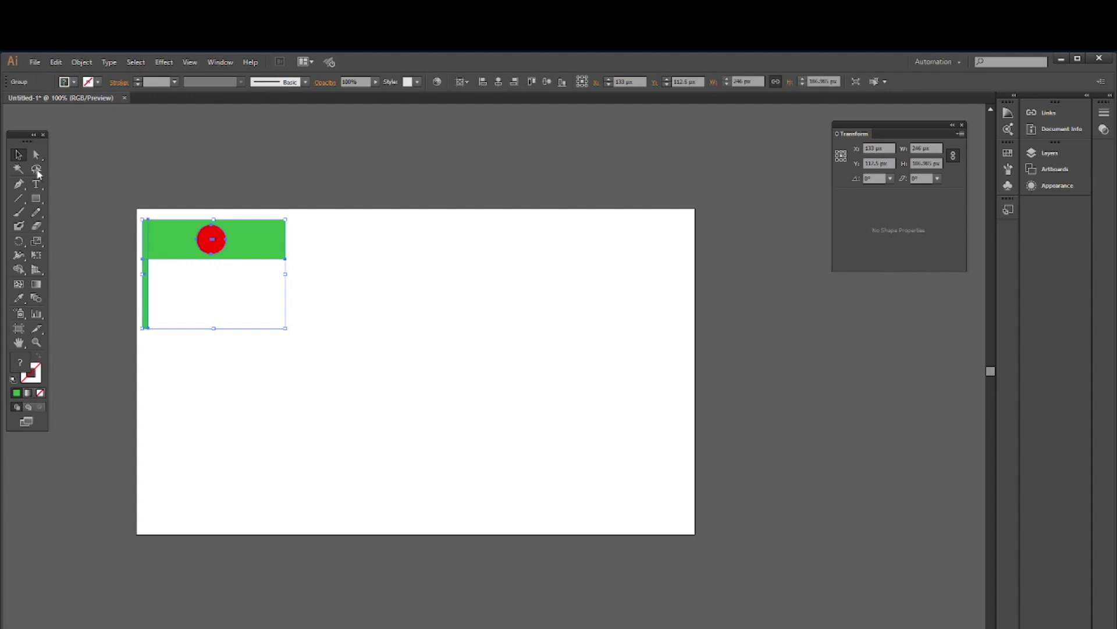
click(19, 155)
drag(185, 233, 546, 247)
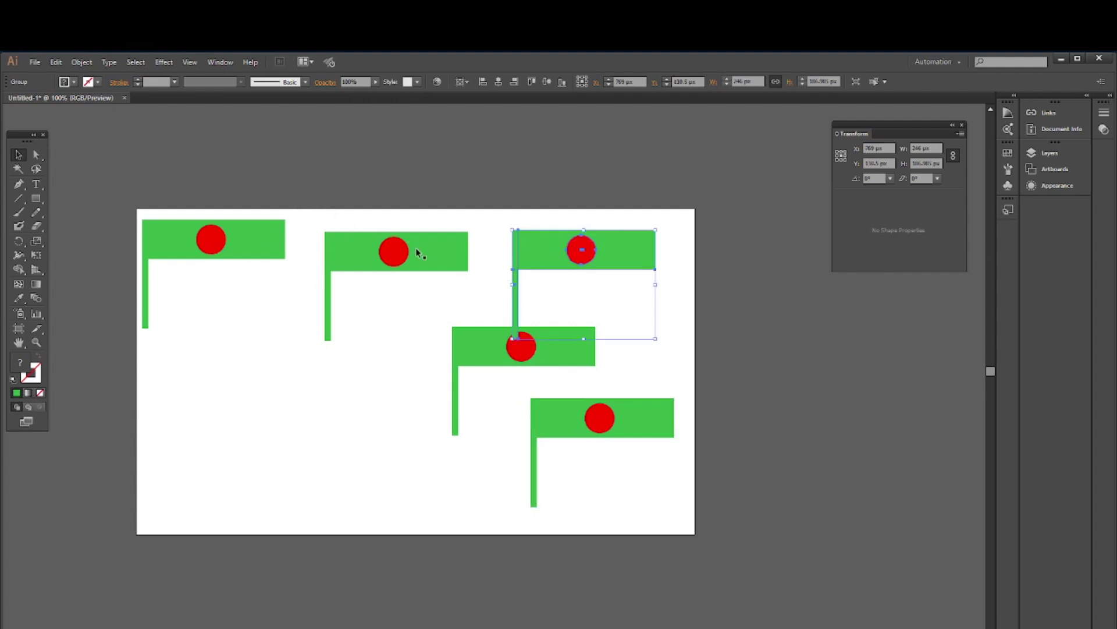
drag(417, 253, 344, 431)
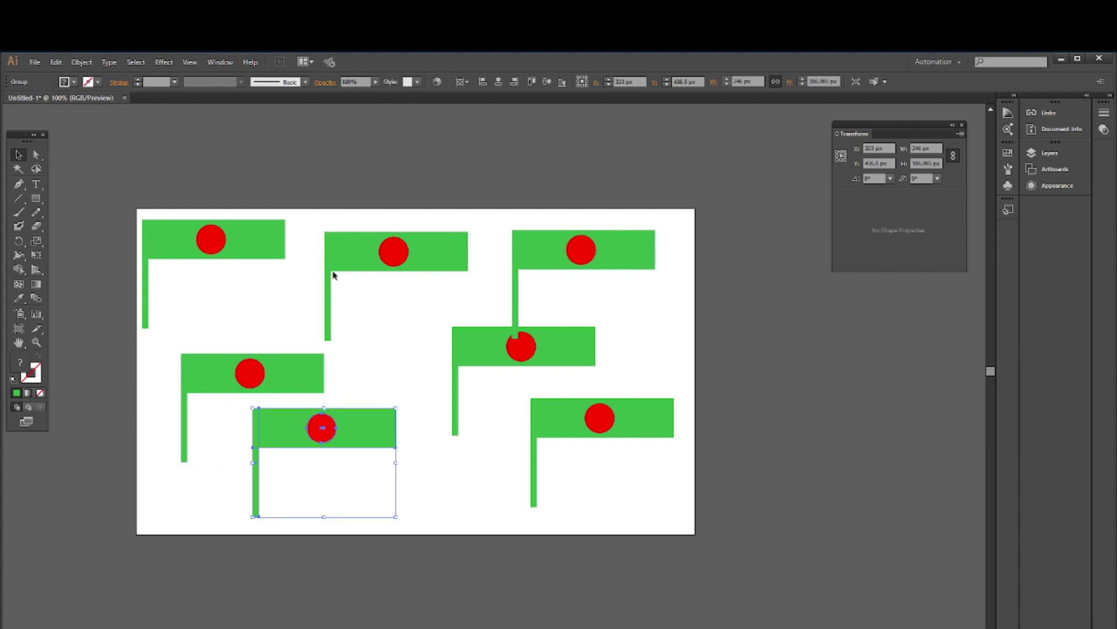
click(182, 297)
Delete the six flag copies while keeping the original aside, and return the original to the artboard's upper-left corner.
drag(182, 237, 125, 137)
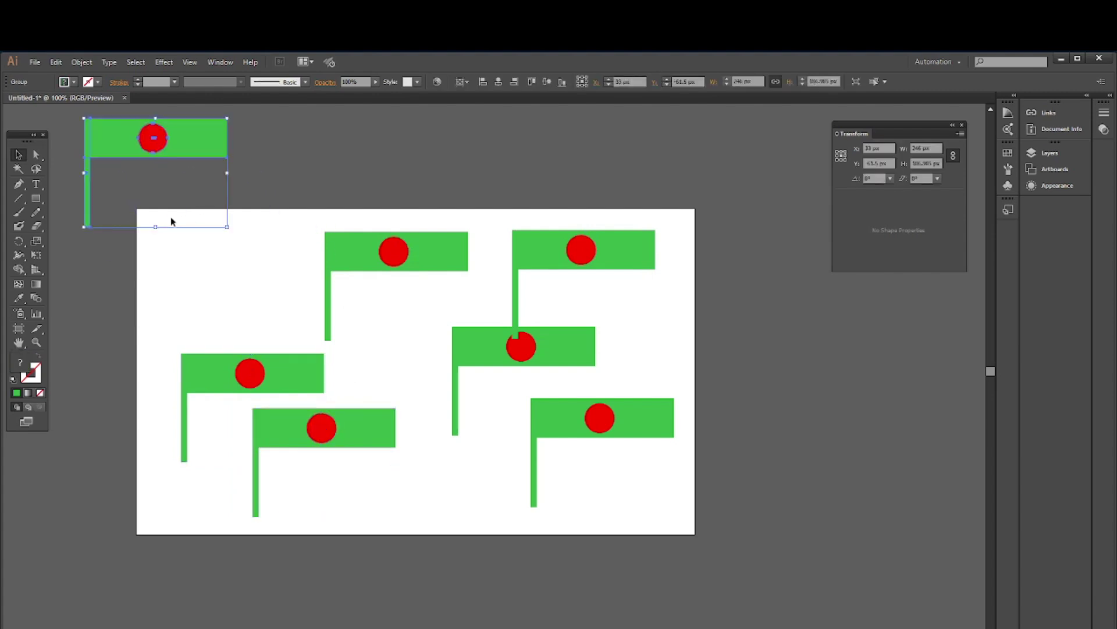
drag(383, 392, 671, 429)
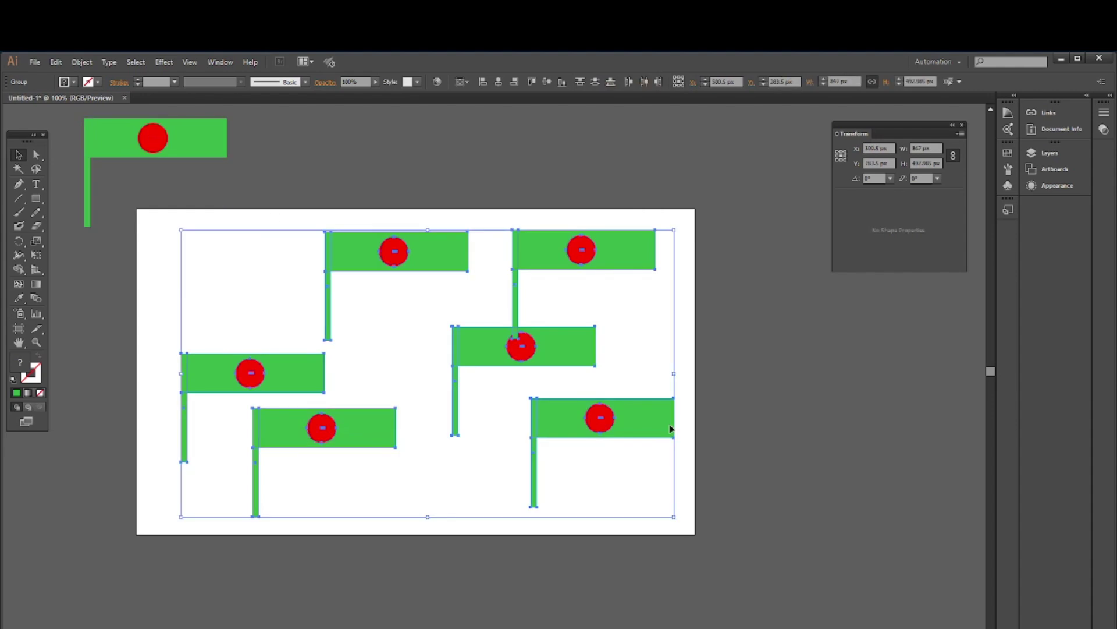
key(Delete)
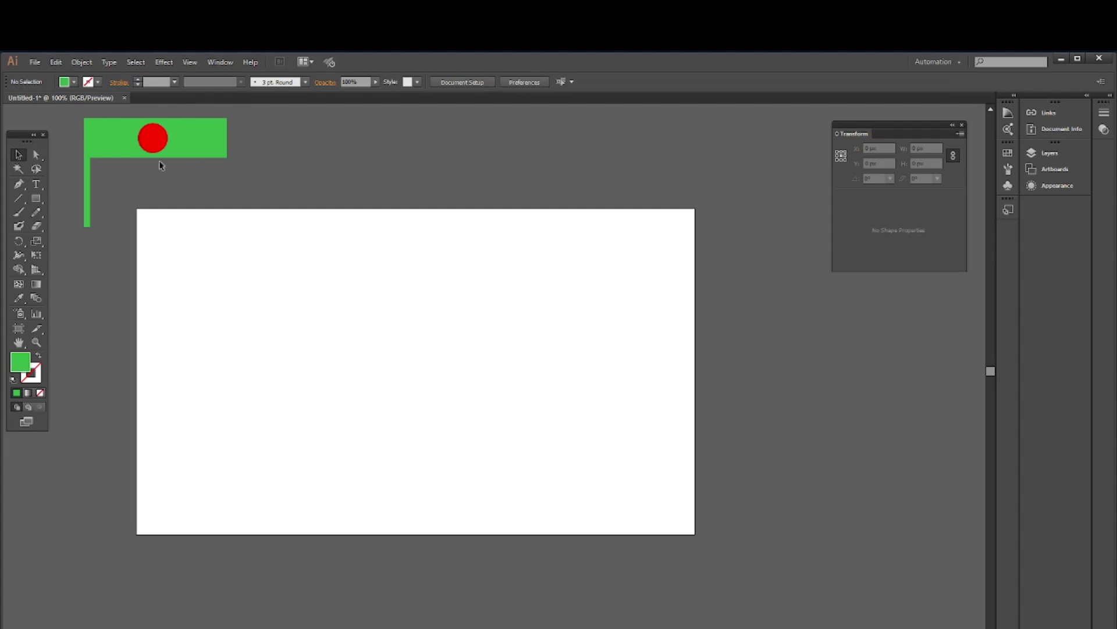
drag(163, 133, 232, 236)
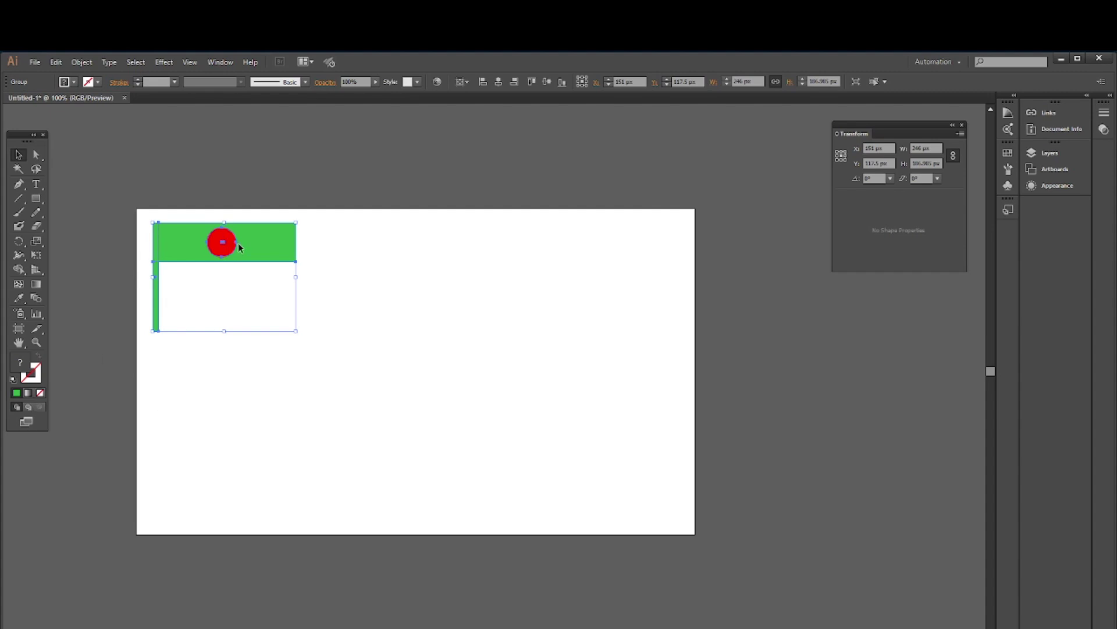
Duplicate the flag horizontally with a small gap, repeat the transformation twice to form a row, and delete the three copies.
drag(239, 244, 257, 244)
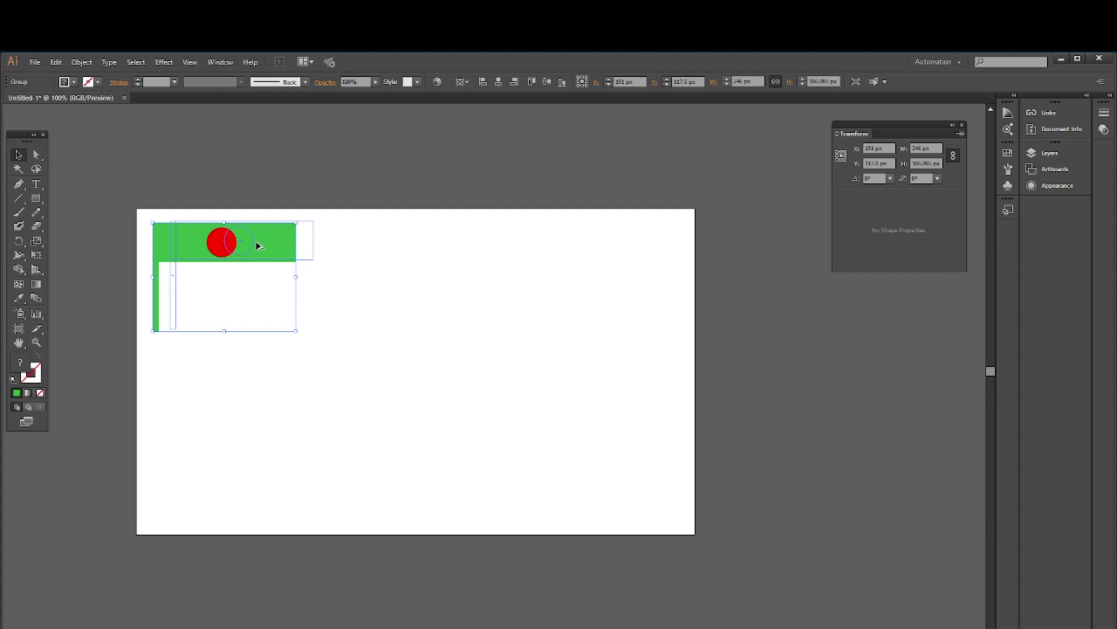
drag(256, 243, 392, 246)
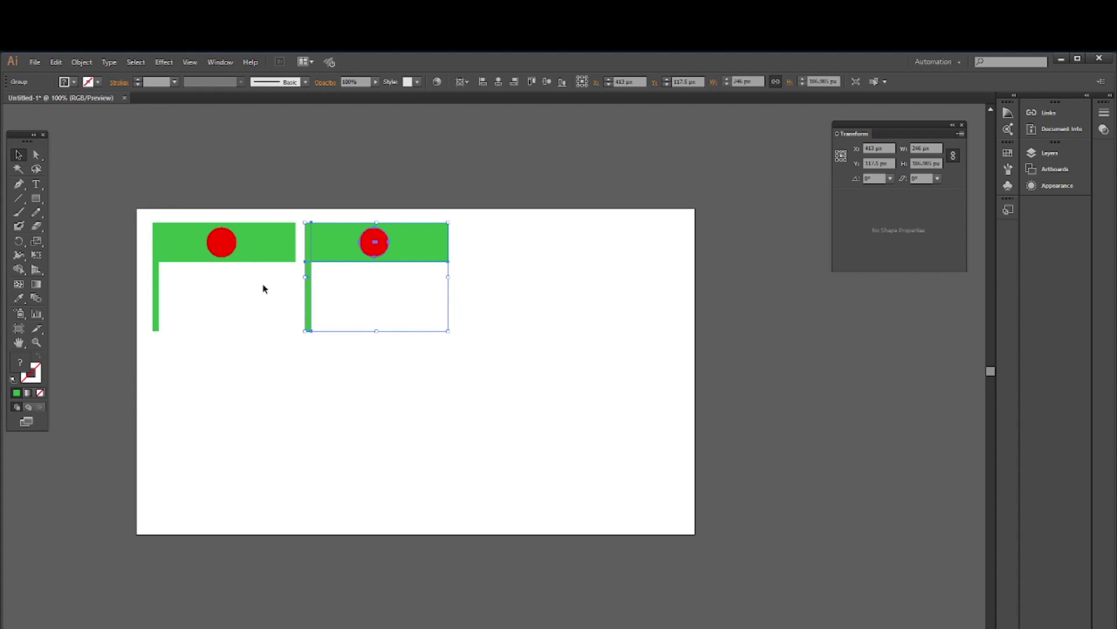
key(ctrl)
key(ctrl+d)
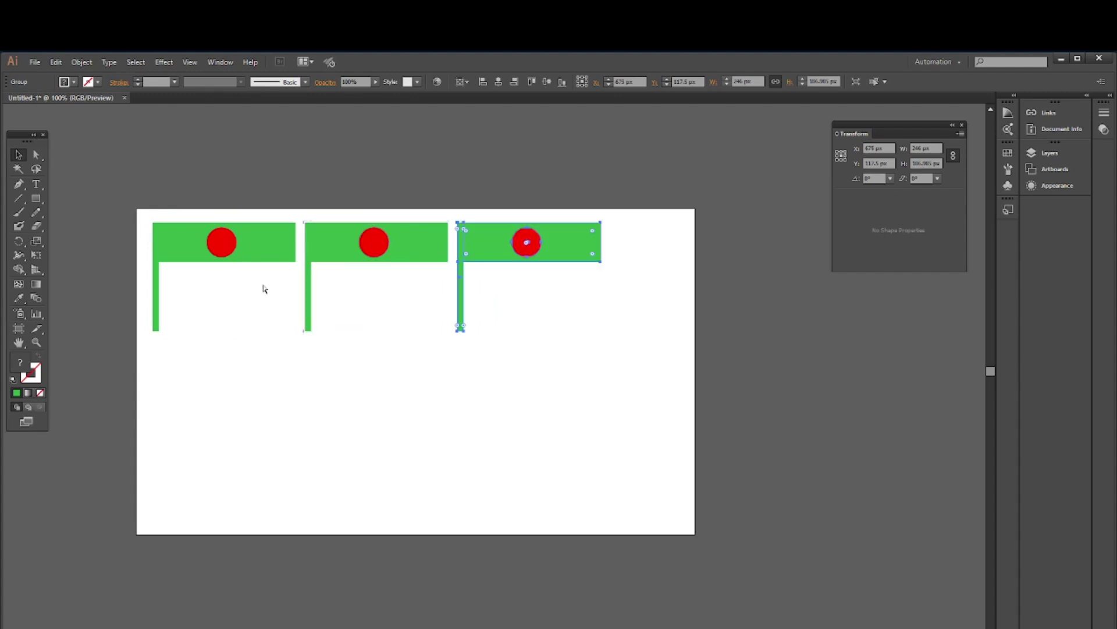
key(ctrl+d)
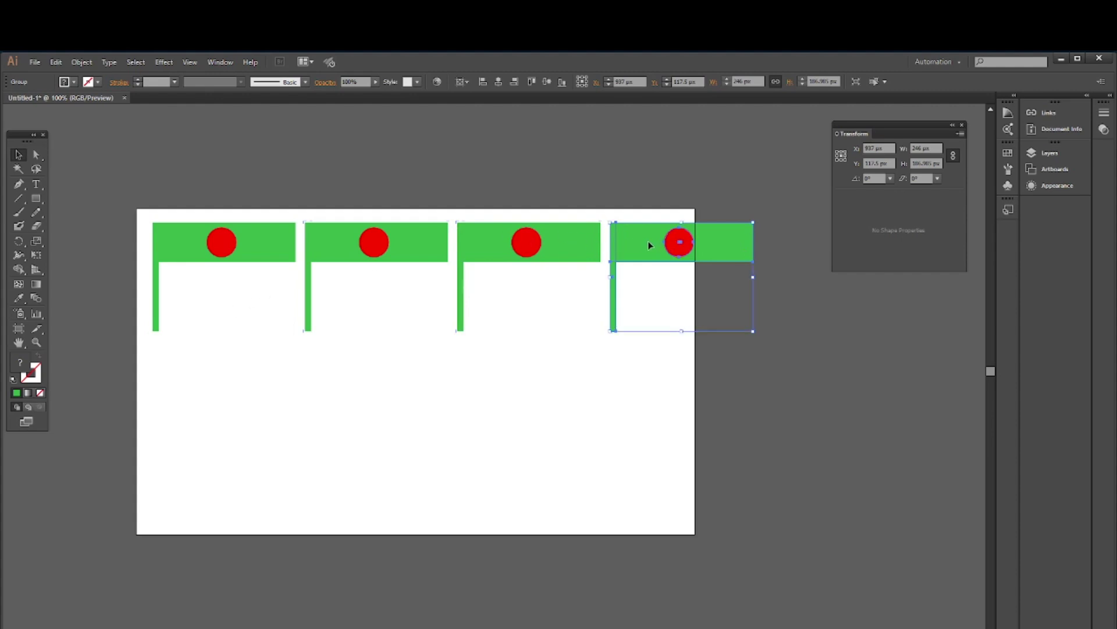
drag(365, 215, 612, 318)
key(Delete)
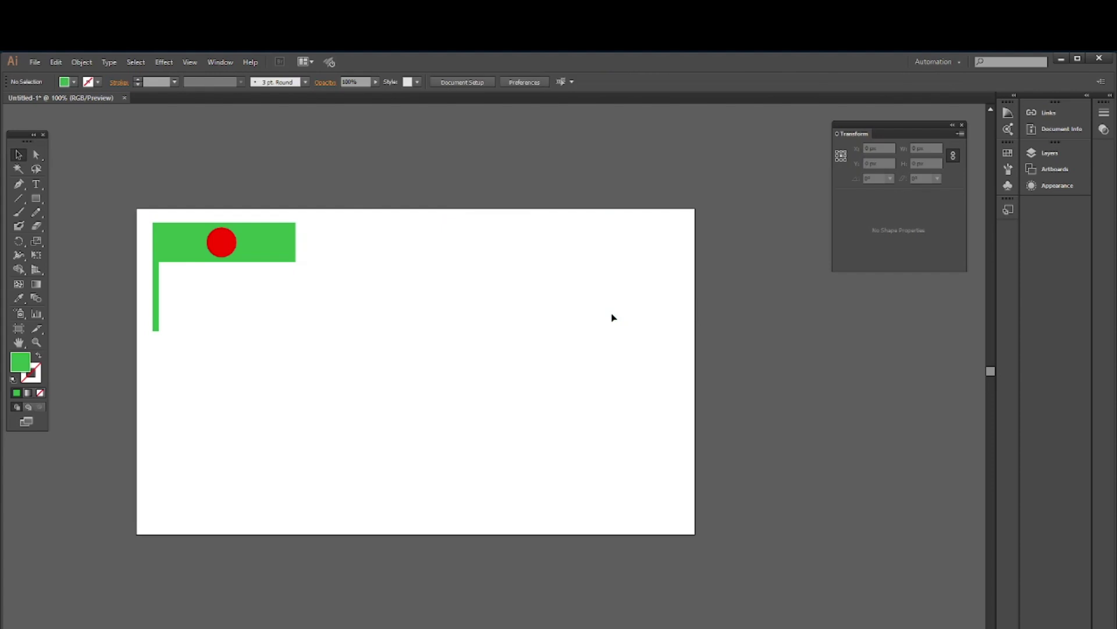
Cascade five evenly spaced copies of the flag diagonally towards the lower right, and shift the original slightly up and left.
click(211, 249)
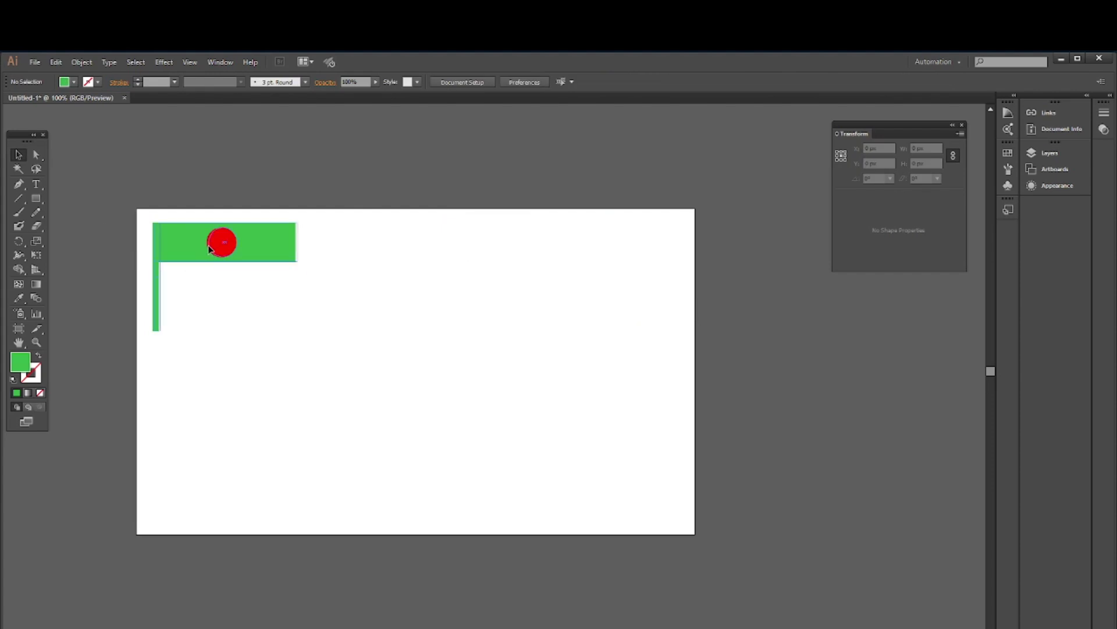
drag(210, 249, 263, 300)
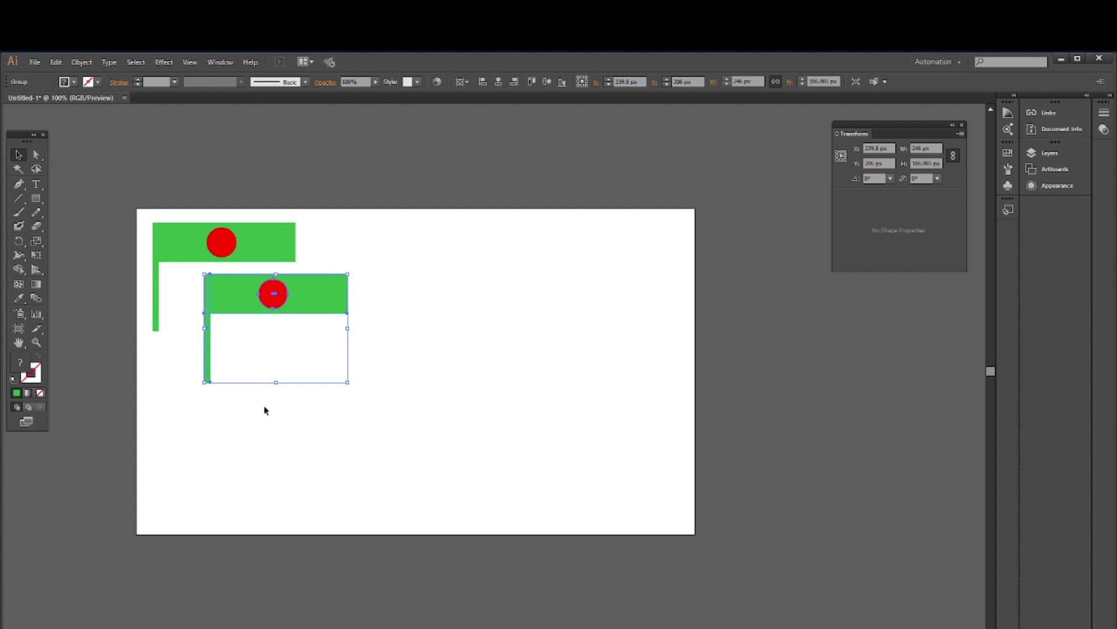
key(ctrl+d)
key(ctrl+d)
key(ctrl+d)
key(ctrl+d)
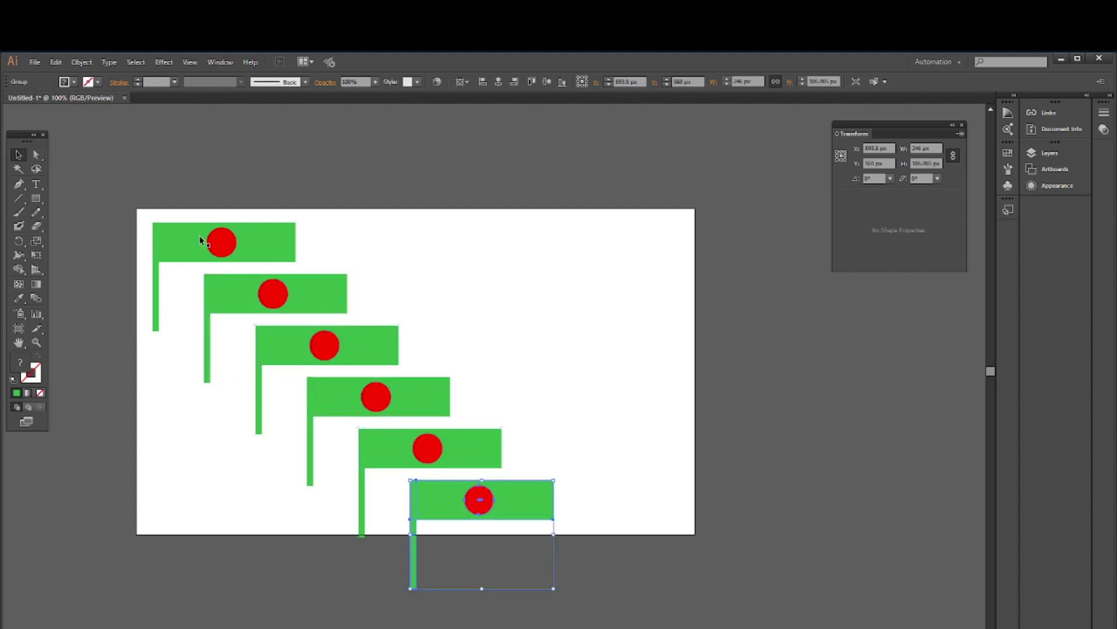
drag(199, 235, 194, 230)
click(327, 219)
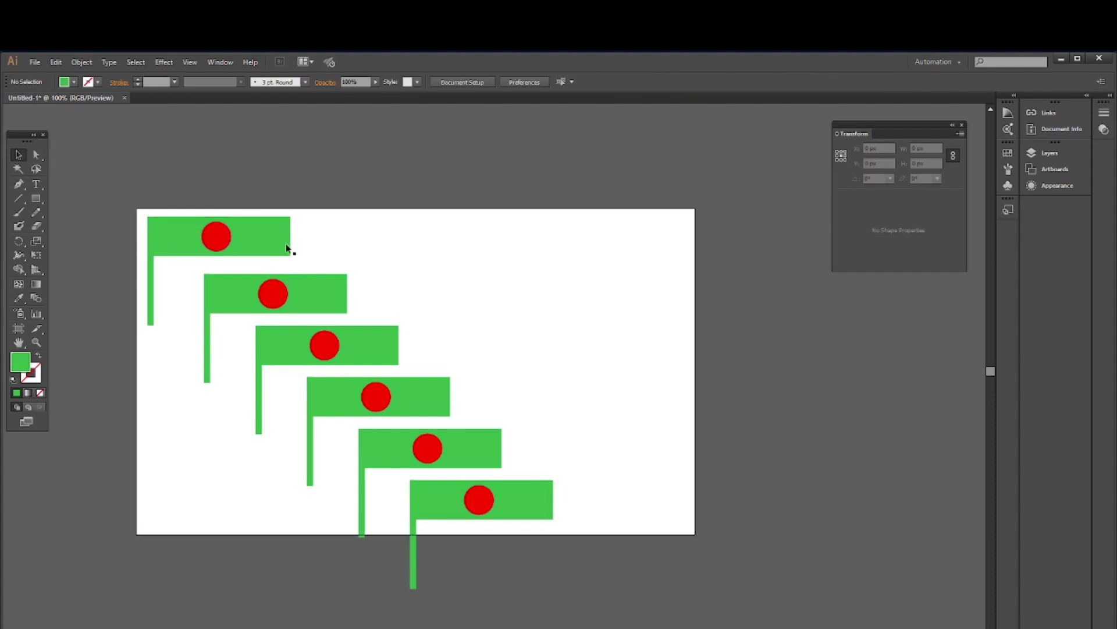
Move the second flag of the diagonal cascade up and to the right, and the third flag down and to the left.
drag(273, 295, 337, 266)
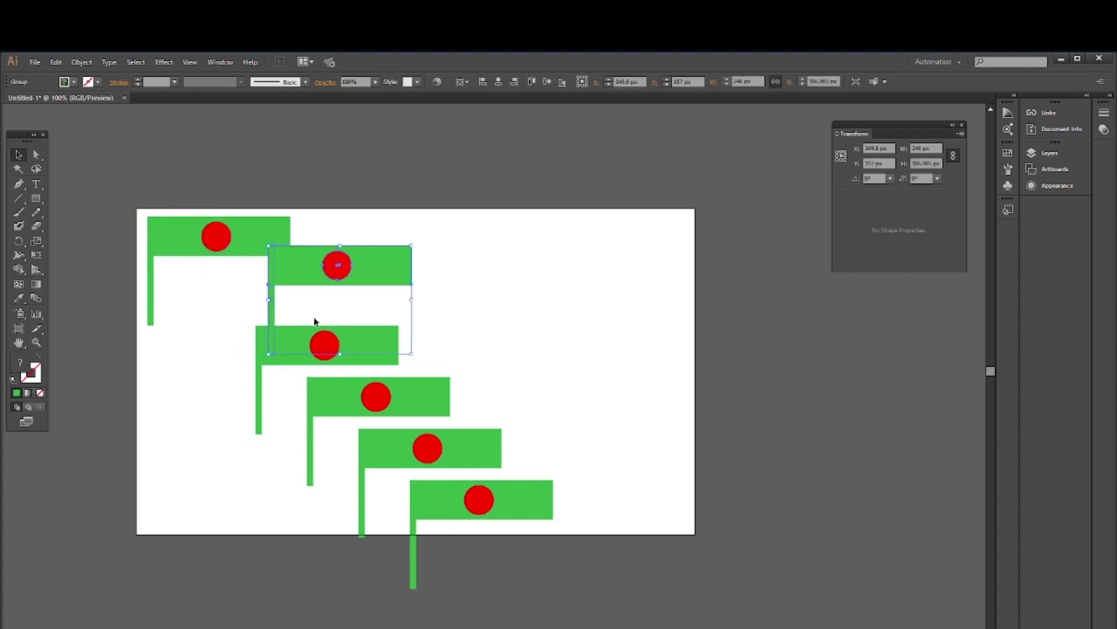
drag(259, 355, 229, 372)
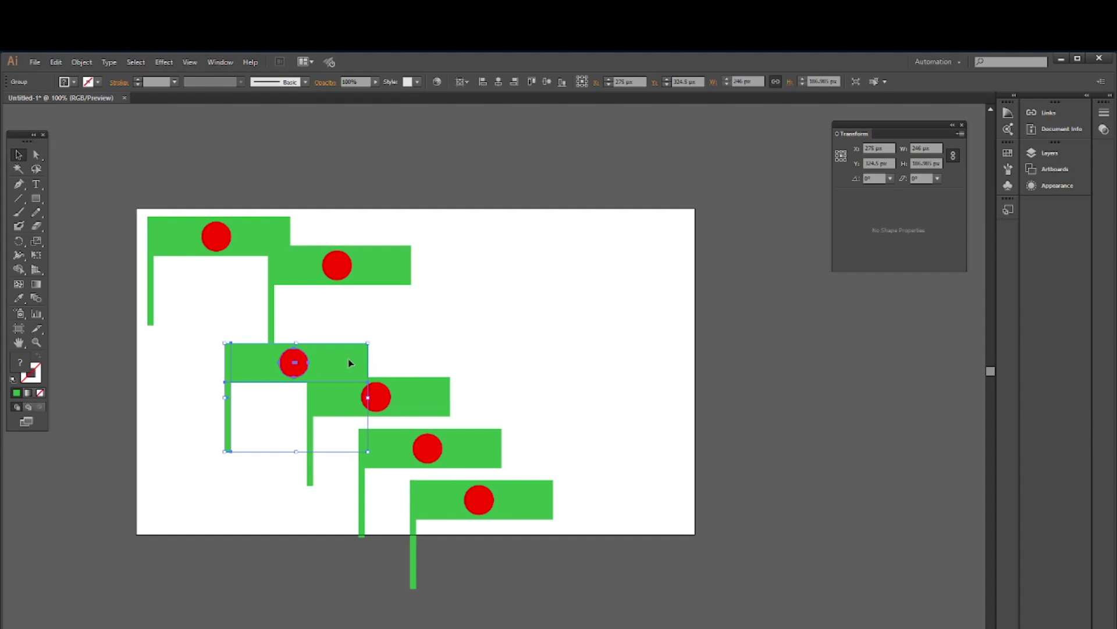
Undo the flag moves and the diagonal cascade, going back to the horizontal row of four flags.
key(ctrl+z)
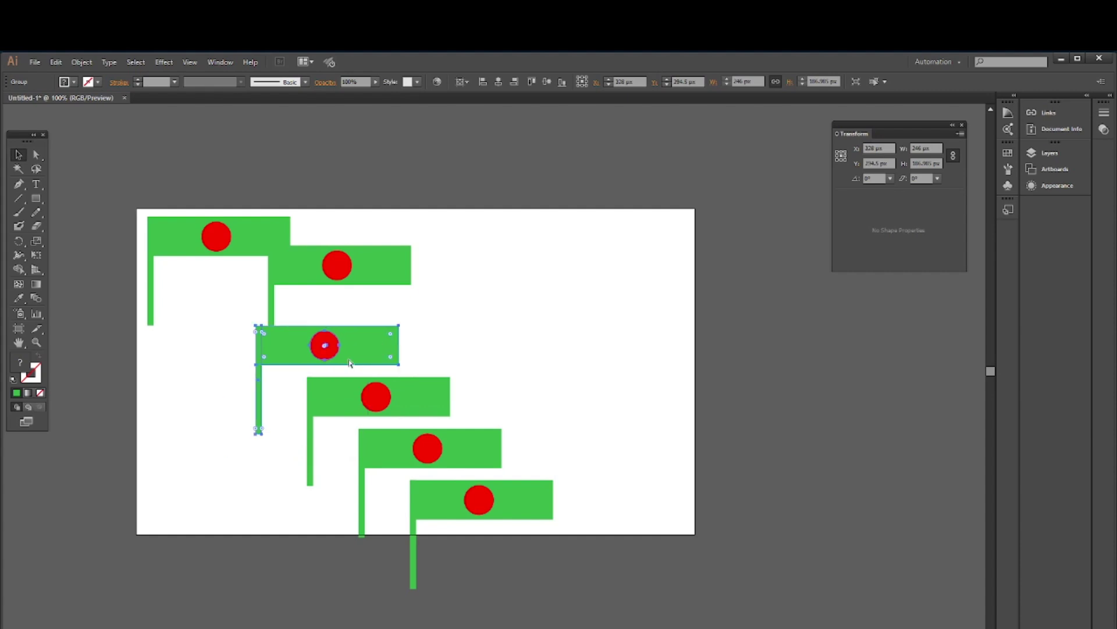
key(ctrl+z)
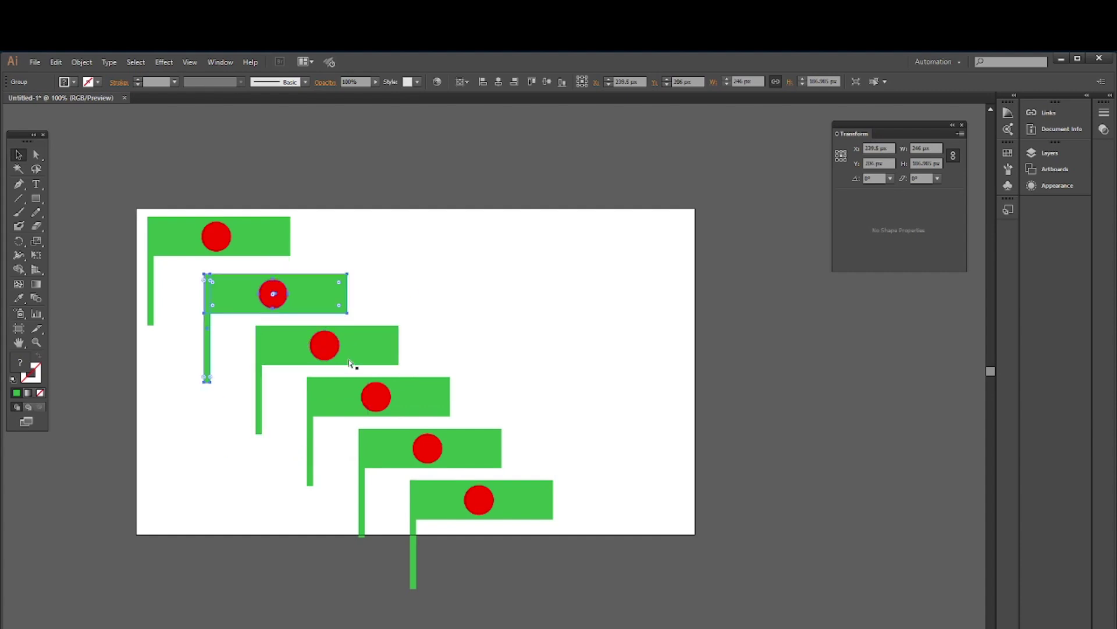
key(ctrl+z)
key(ctrl+z)
key(ctrl+z)
key(ctrl+z)
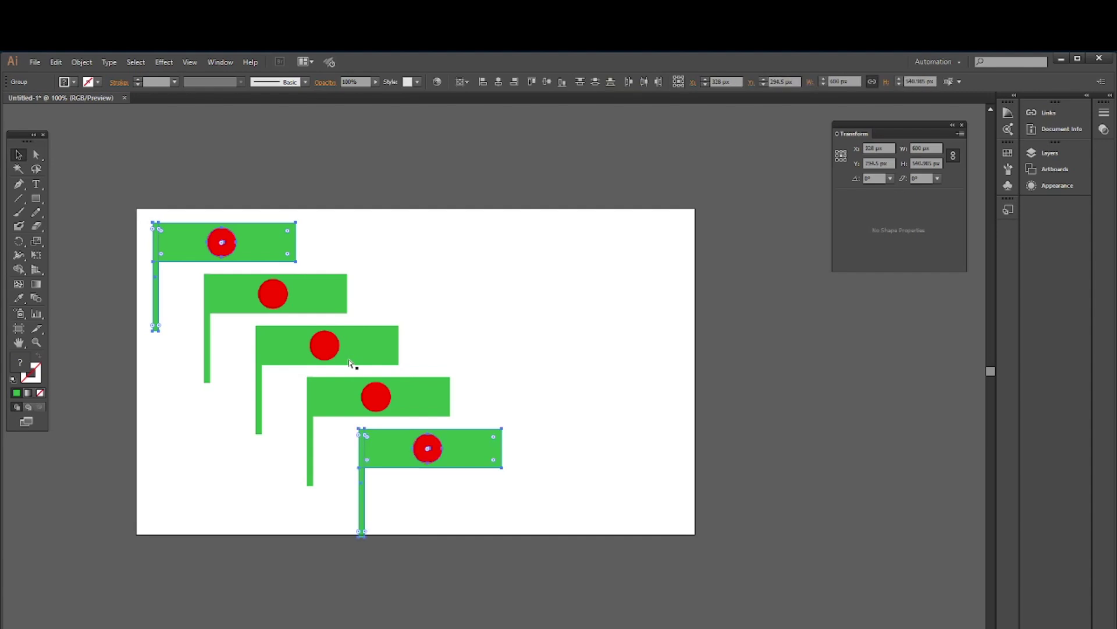
key(ctrl+z)
key(ctrl+z)
key(ctrl+z)
key(ctrl+z)
key(ctrl+z)
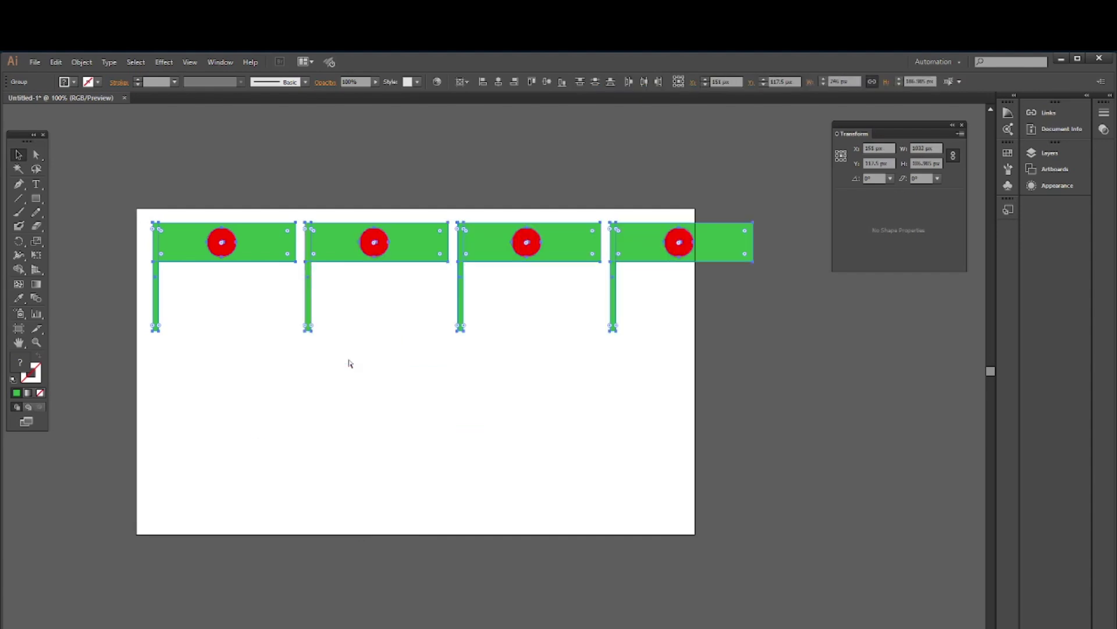
Step further back through the edit history, past the scattered copies, to the single flag above the artboard's upper-left corner.
key(ctrl+shift+z)
key(ctrl+shift+z)
key(ctrl+shift+z)
key(ctrl+shift+z)
key(ctrl+shift+z)
key(ctrl+shift+z)
key(ctrl+shift+z)
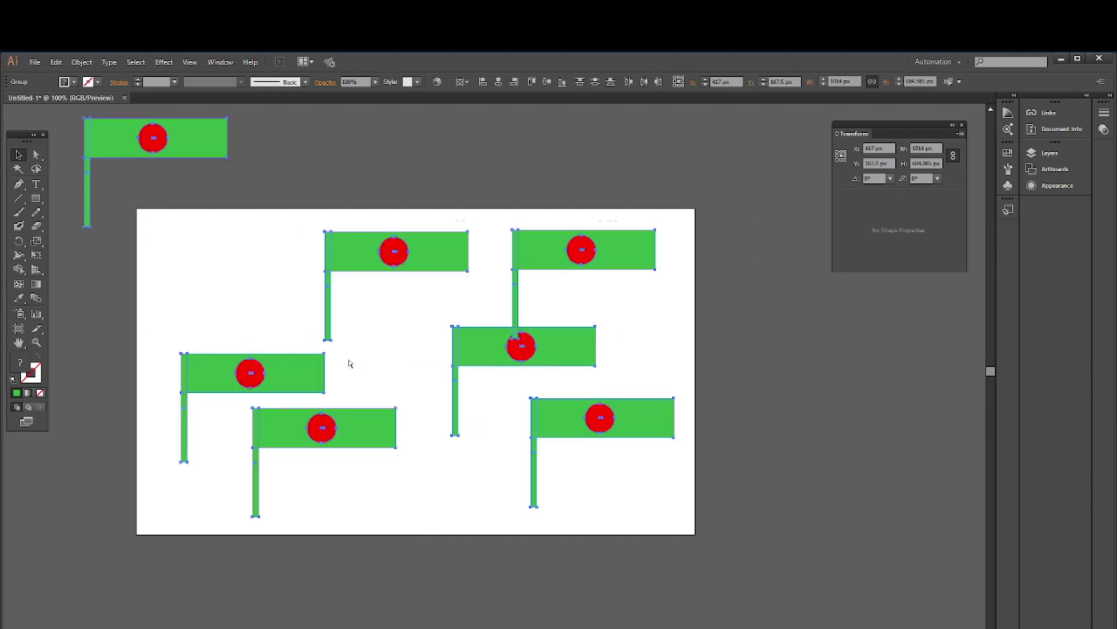
key(ctrl+shift+z)
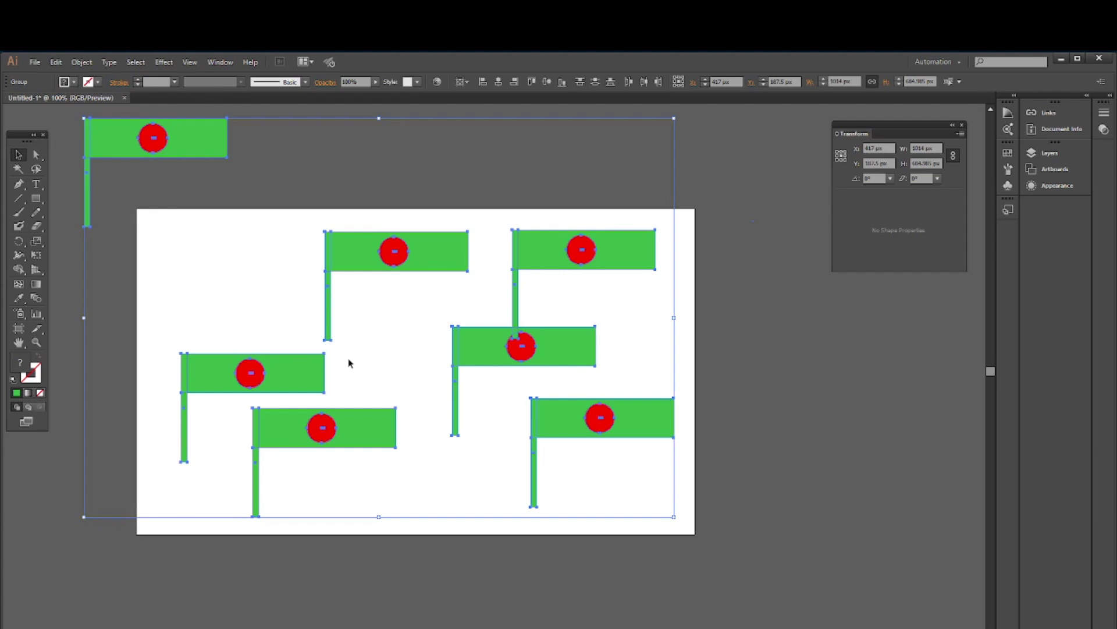
key(ctrl+shift+b)
key(ctrl+z)
key(ctrl+z)
key(ctrl+z)
key(ctrl+z)
key(ctrl+z)
key(ctrl+z)
key(ctrl+z)
key(ctrl+z)
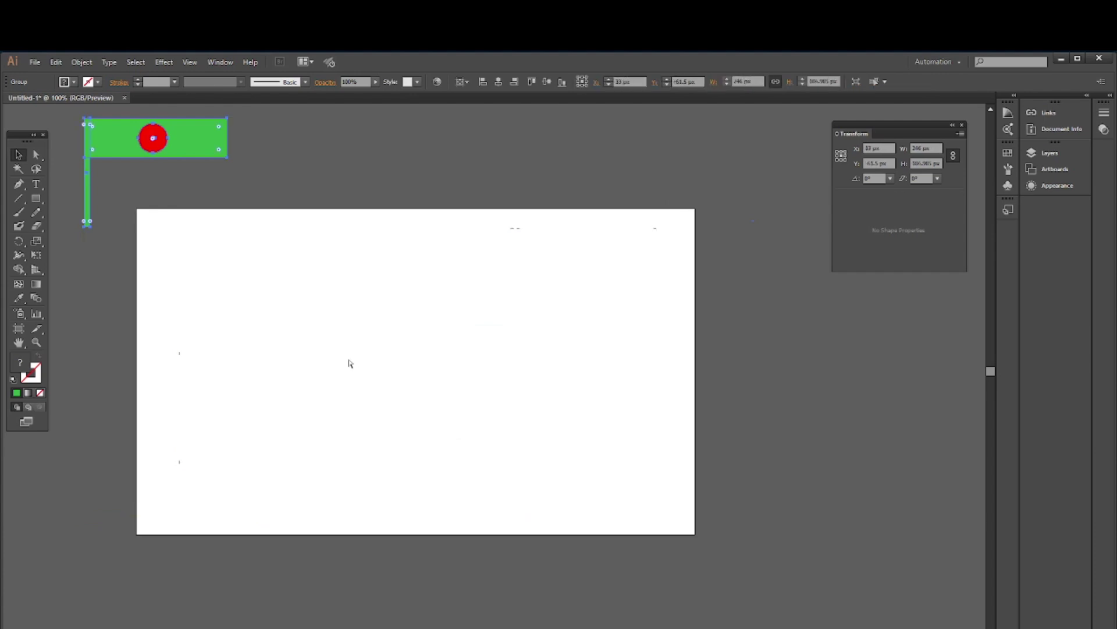
Redo all the undone edits to restore the diagonal cascade with its two displaced flags.
key(ctrl+shift+z)
key(ctrl+shift+z)
key(ctrl+shift+z)
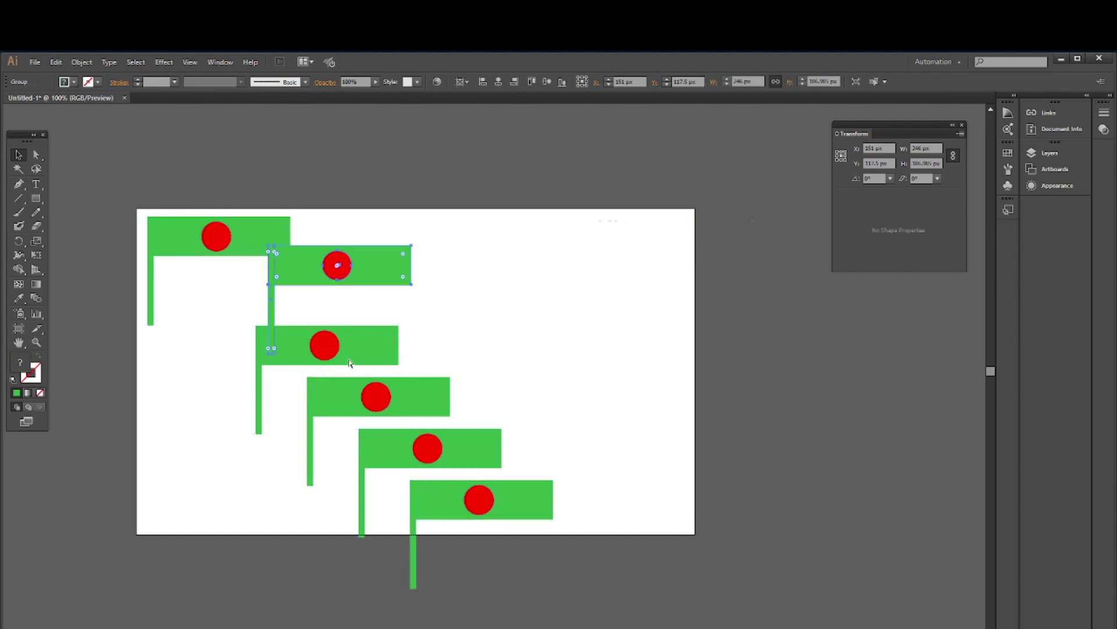
key(ctrl+shift+b)
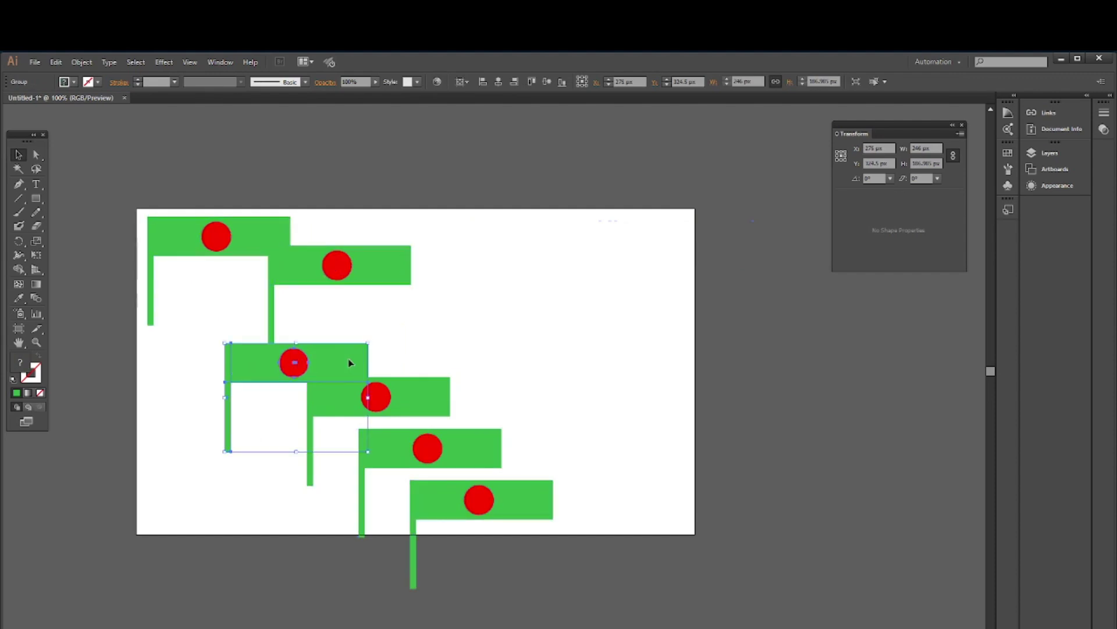
Examine the flags' edges at different magnifications up to 6400%, and fit the artboard in the window.
drag(131, 204, 242, 256)
click(254, 177)
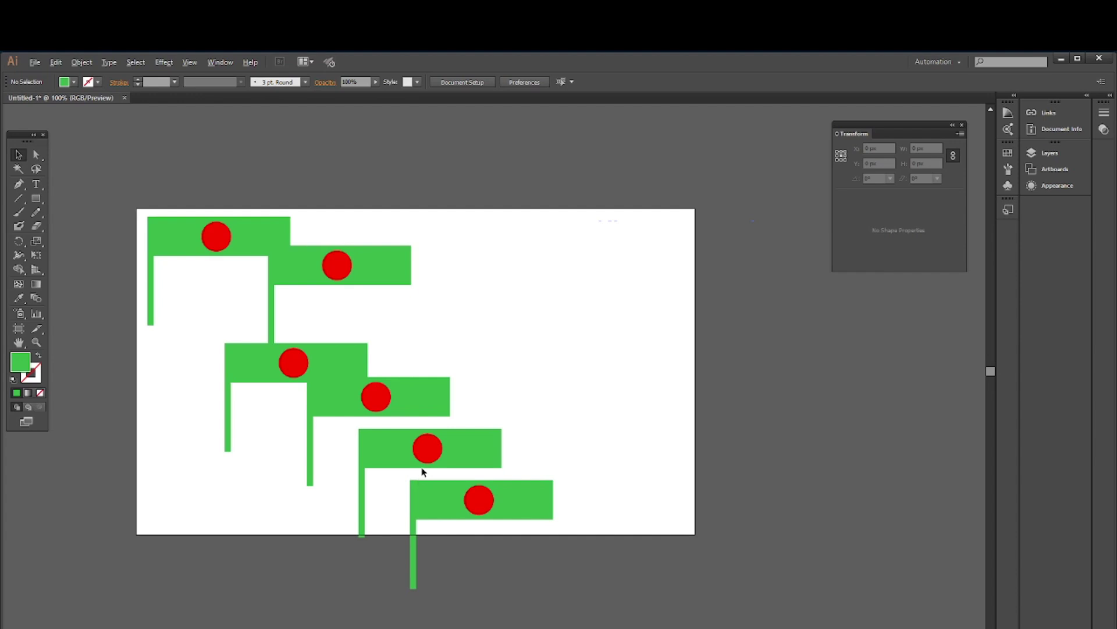
scroll(423, 463, up, 5)
scroll(419, 451, up, 2)
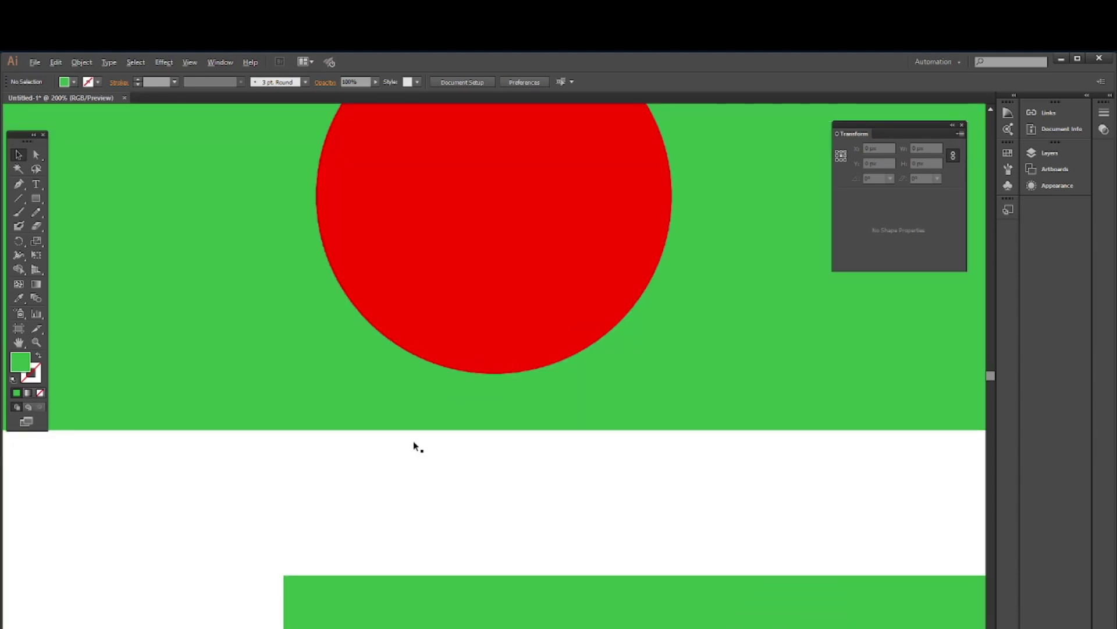
scroll(414, 443, down, 6)
scroll(411, 440, down, 1)
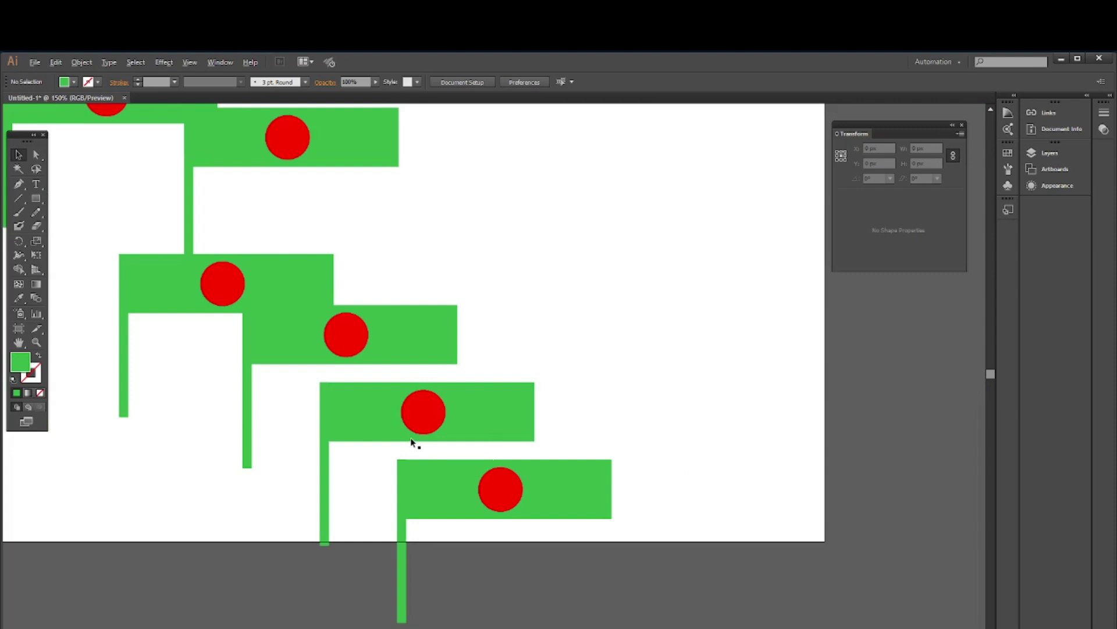
scroll(410, 441, down, 1)
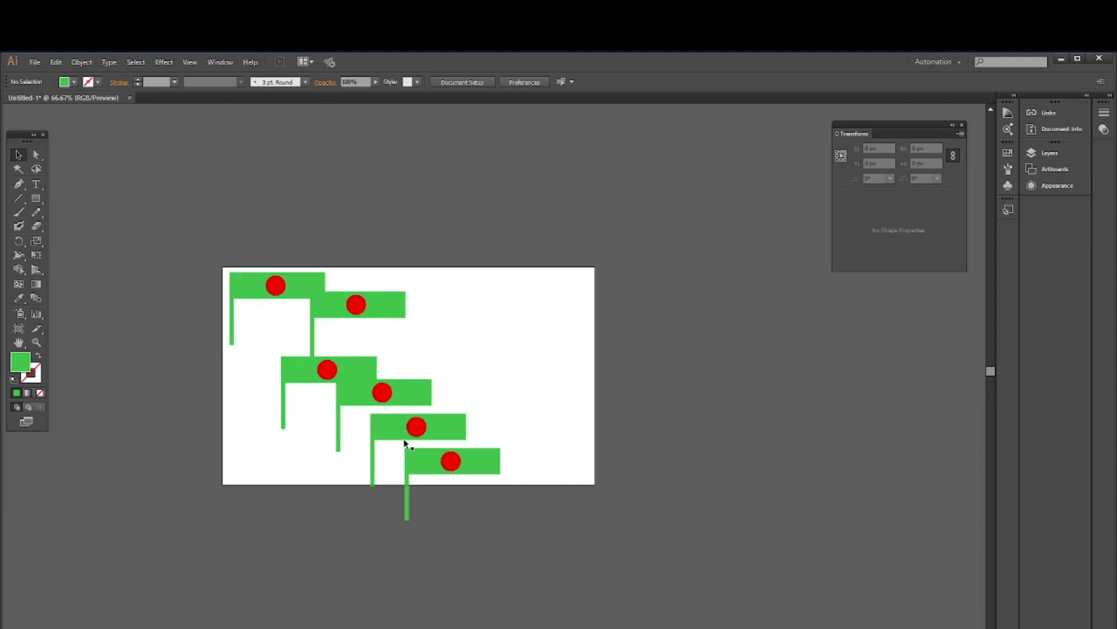
scroll(409, 442, up, 1)
scroll(404, 438, up, 3)
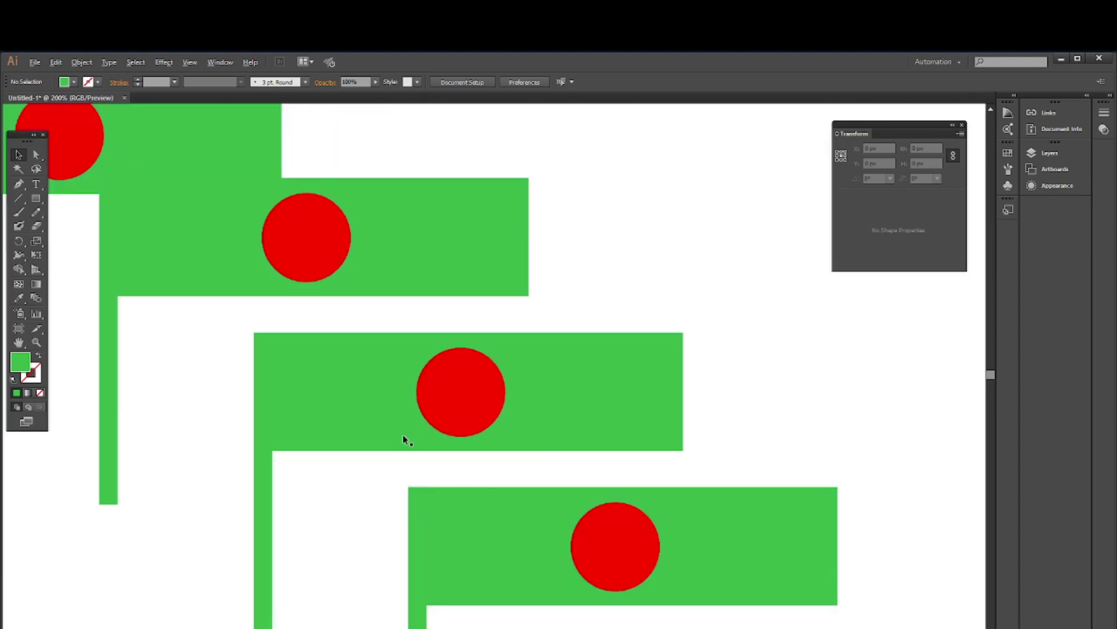
scroll(404, 434, down, 2)
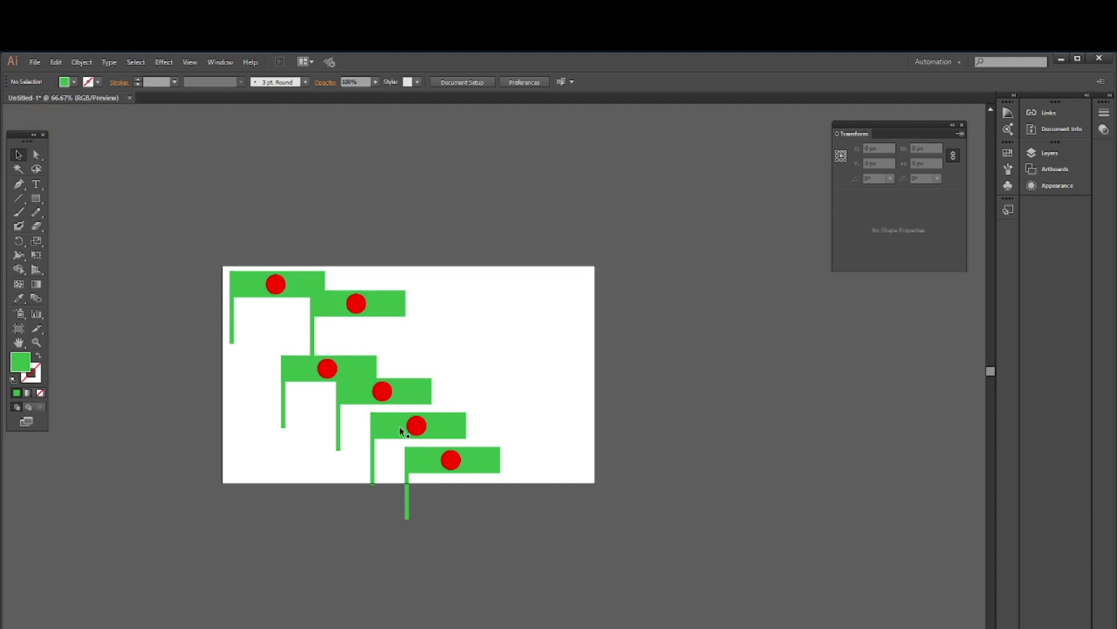
scroll(404, 435, up, 1)
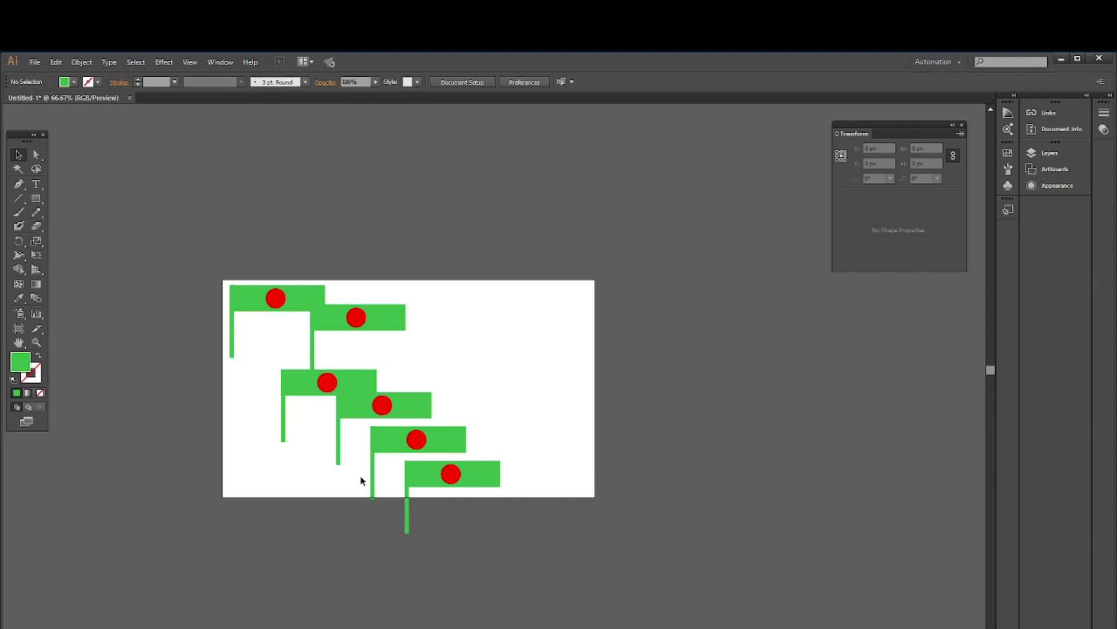
scroll(364, 468, up, 1)
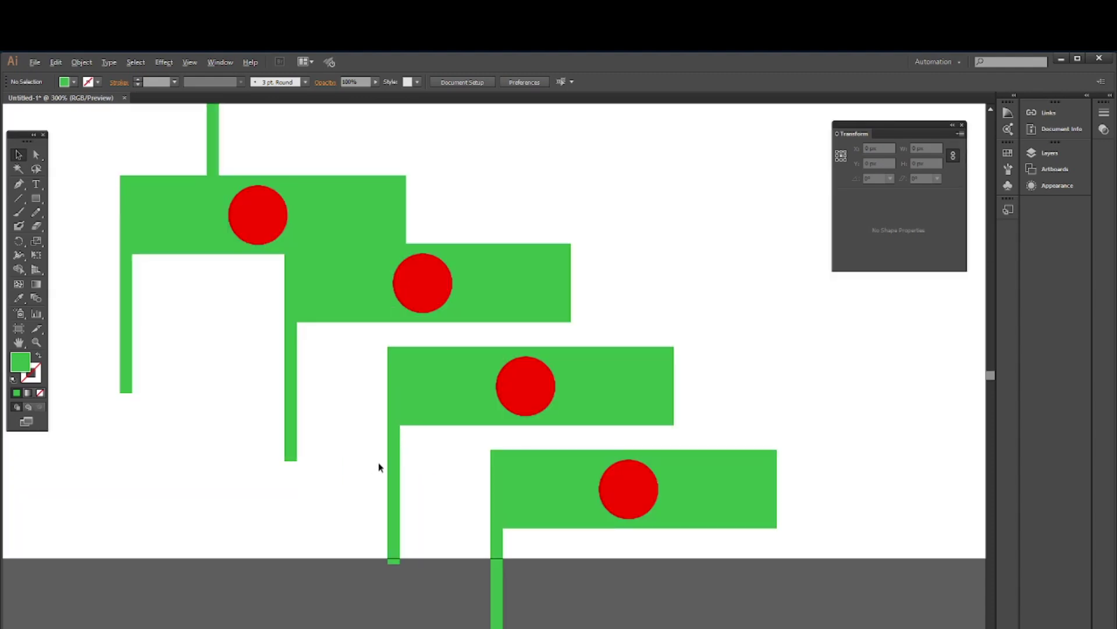
scroll(381, 463, up, 7)
scroll(383, 463, up, 5)
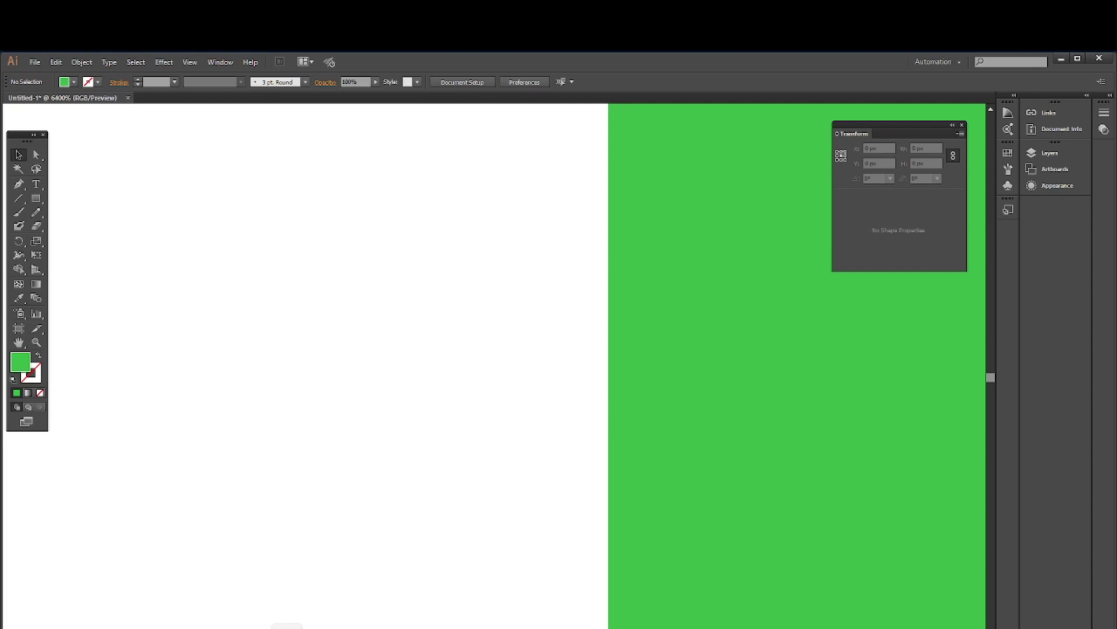
key(ctrl+0)
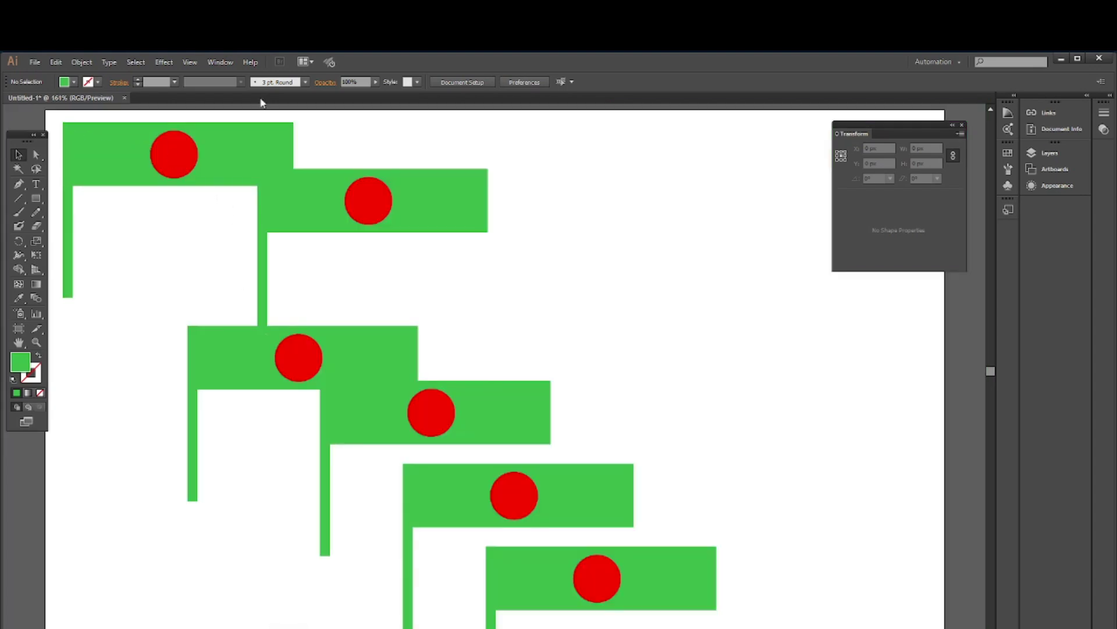
Close the Transform panel and delete the five flag copies, keeping only the original at the artboard's upper-left corner.
click(962, 124)
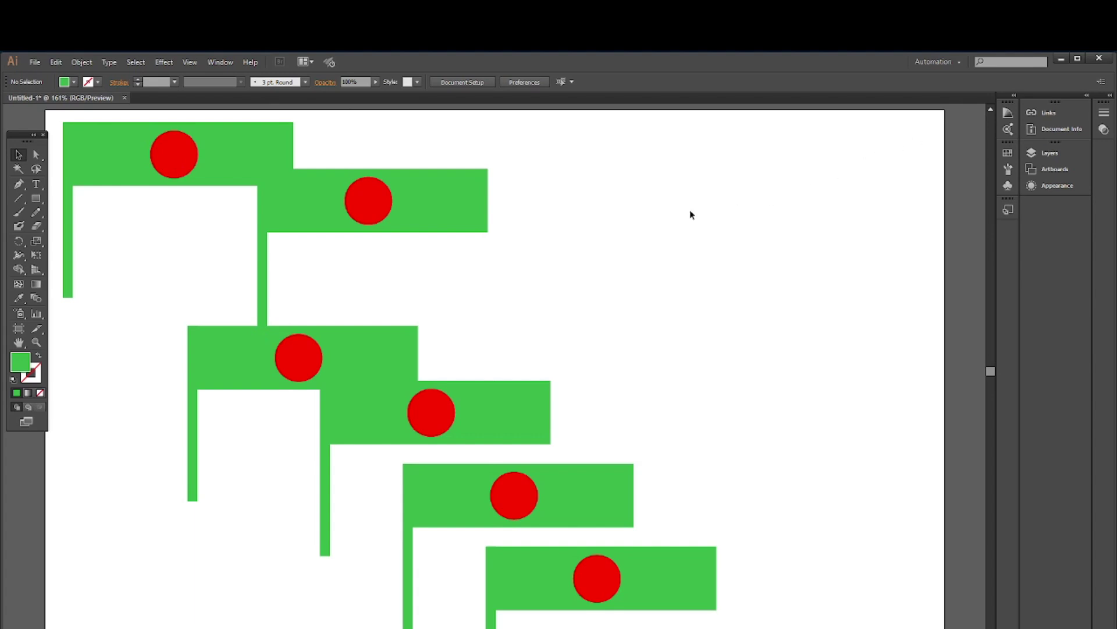
scroll(305, 309, up, 3)
scroll(250, 241, down, 2)
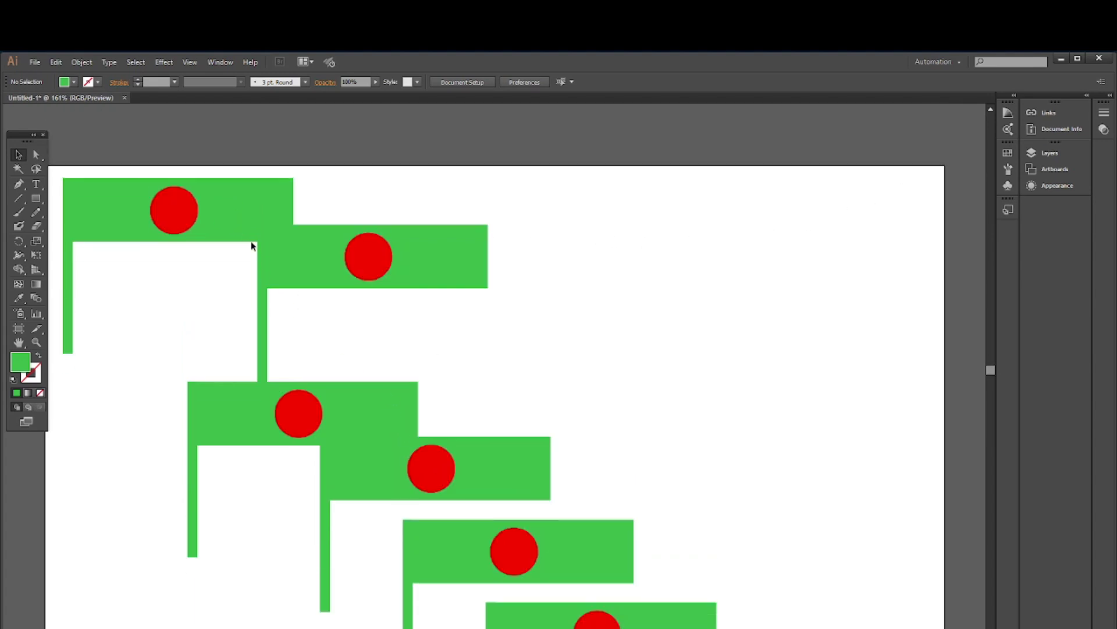
drag(338, 160, 657, 595)
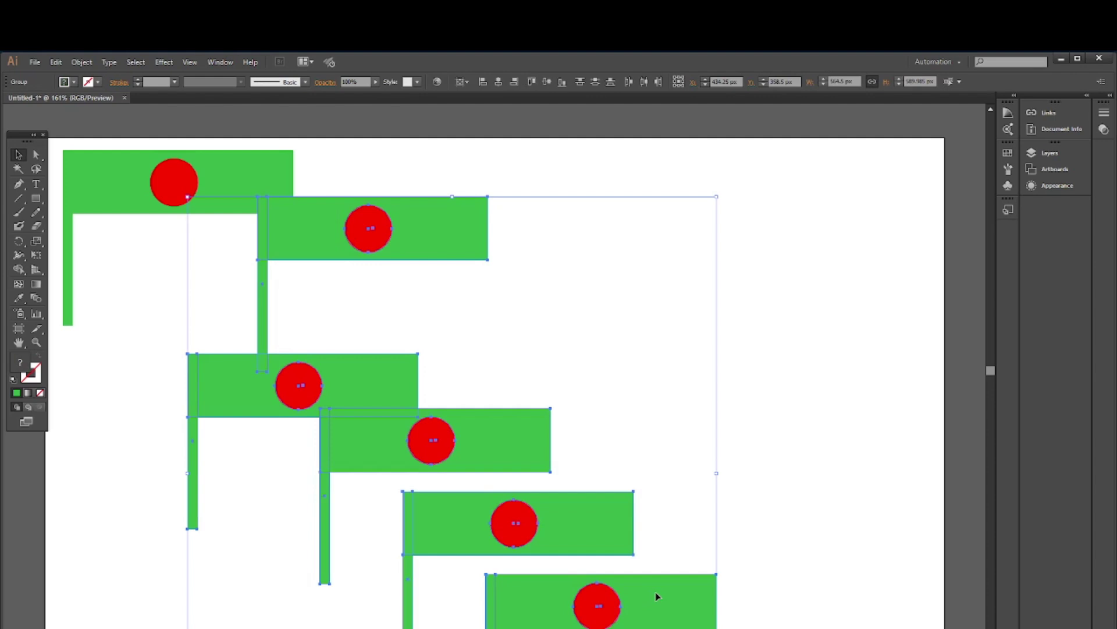
key(Delete)
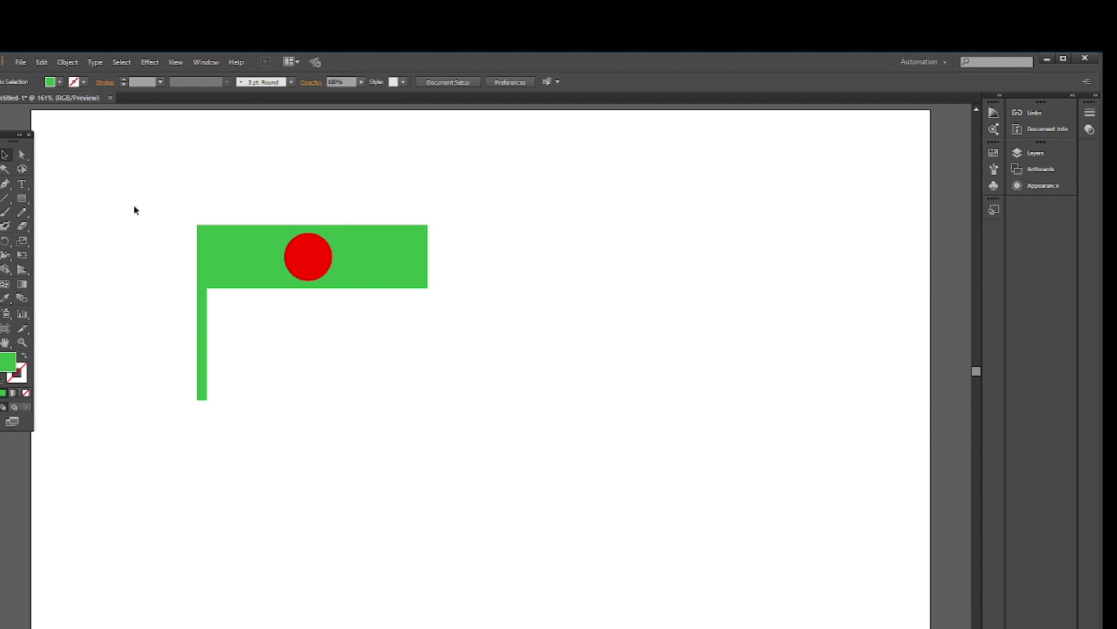
Apply a Warp effect to the flag group with the Flag style, horizontal orientation and a 7% bend.
drag(160, 210, 483, 370)
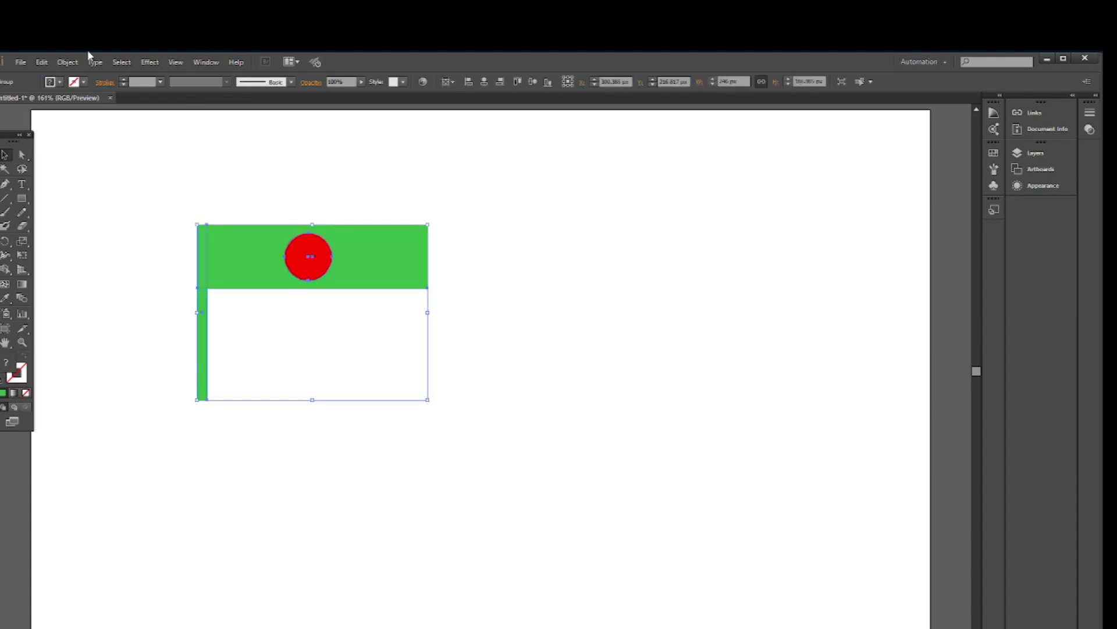
click(122, 169)
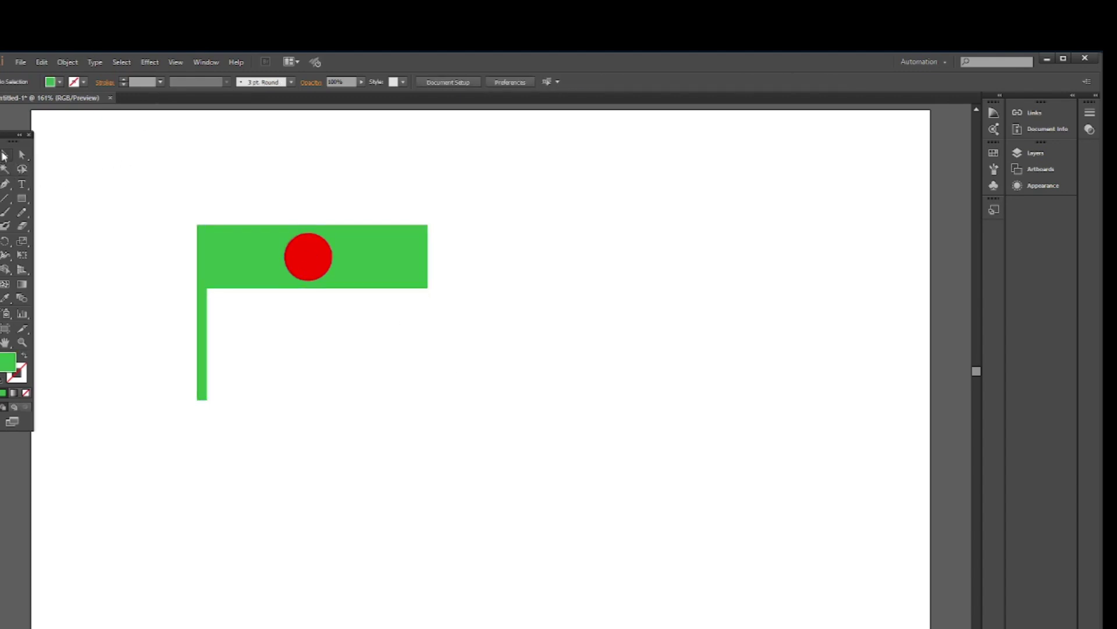
click(262, 233)
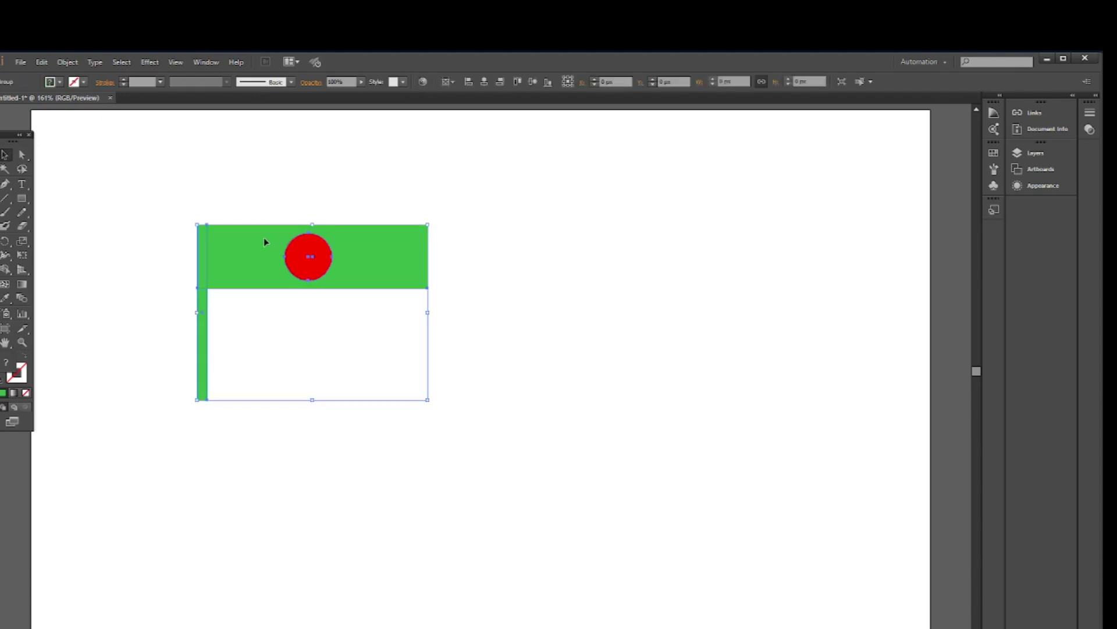
click(150, 62)
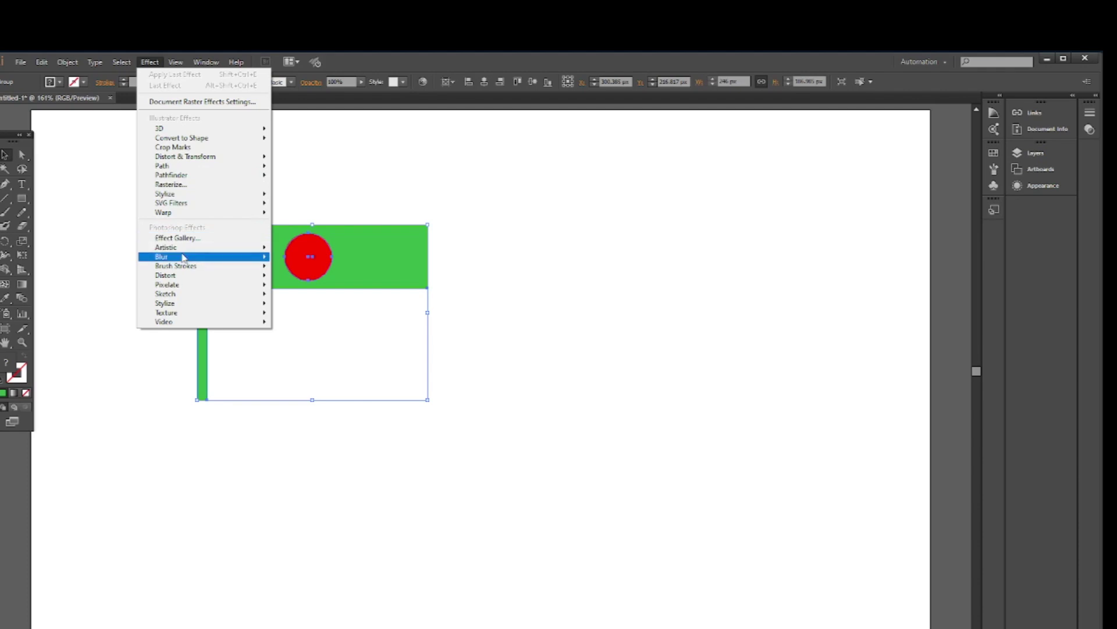
mouse_move(178, 260)
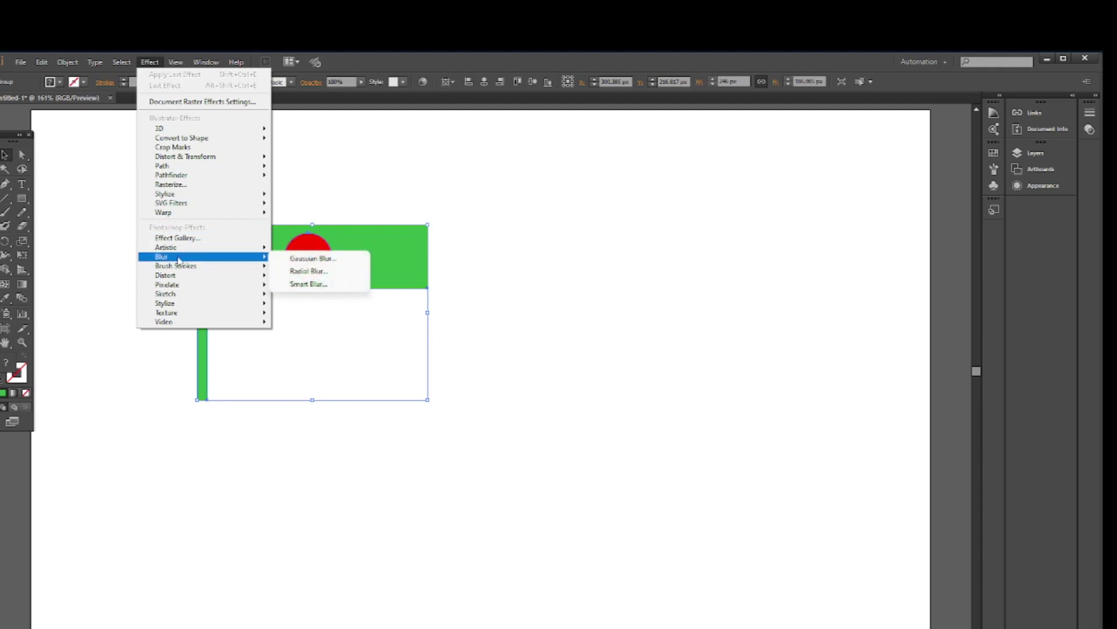
mouse_move(180, 216)
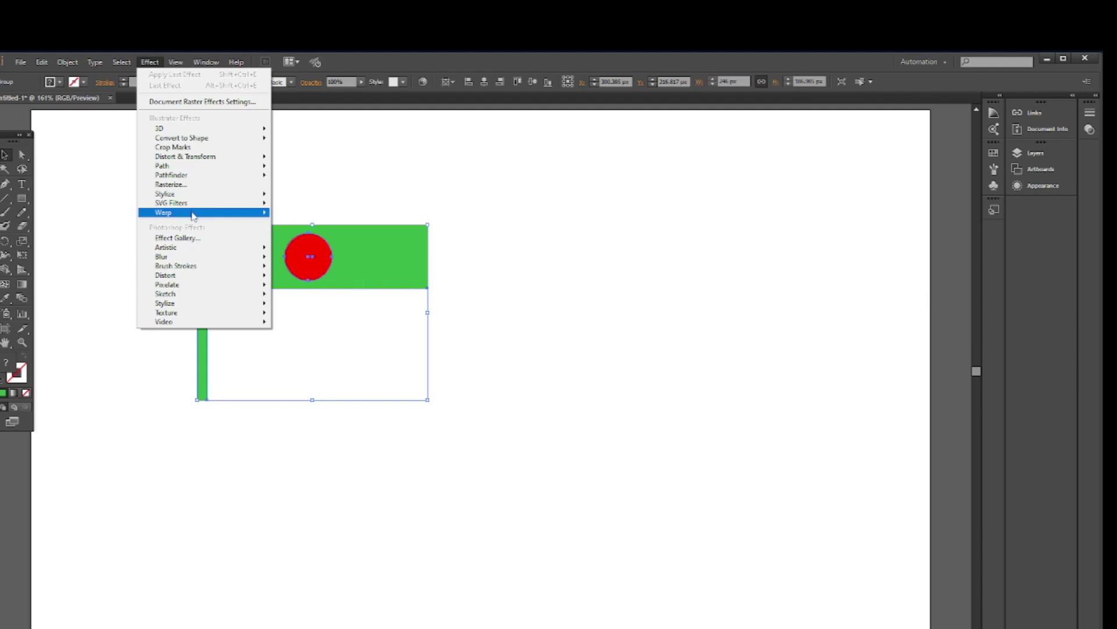
click(302, 297)
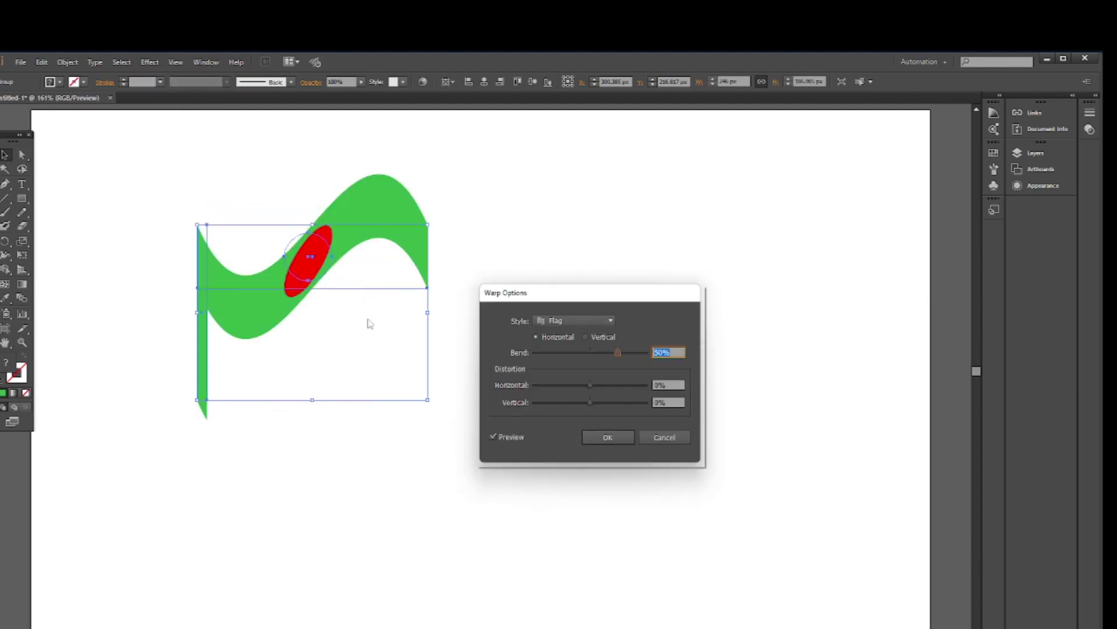
click(492, 437)
click(493, 437)
drag(616, 351, 594, 355)
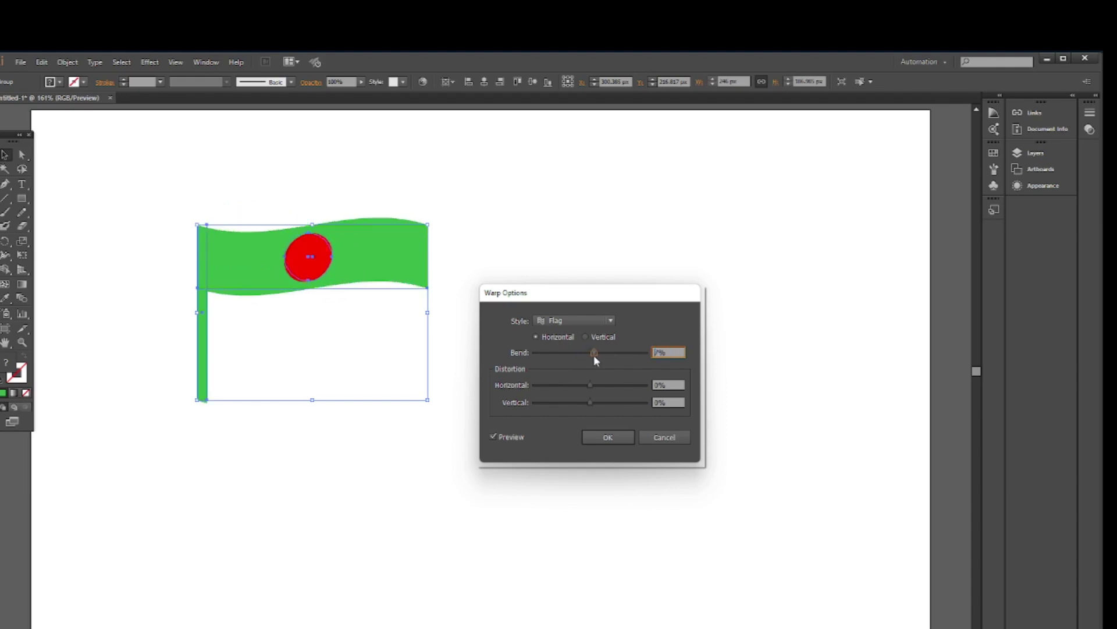
click(609, 441)
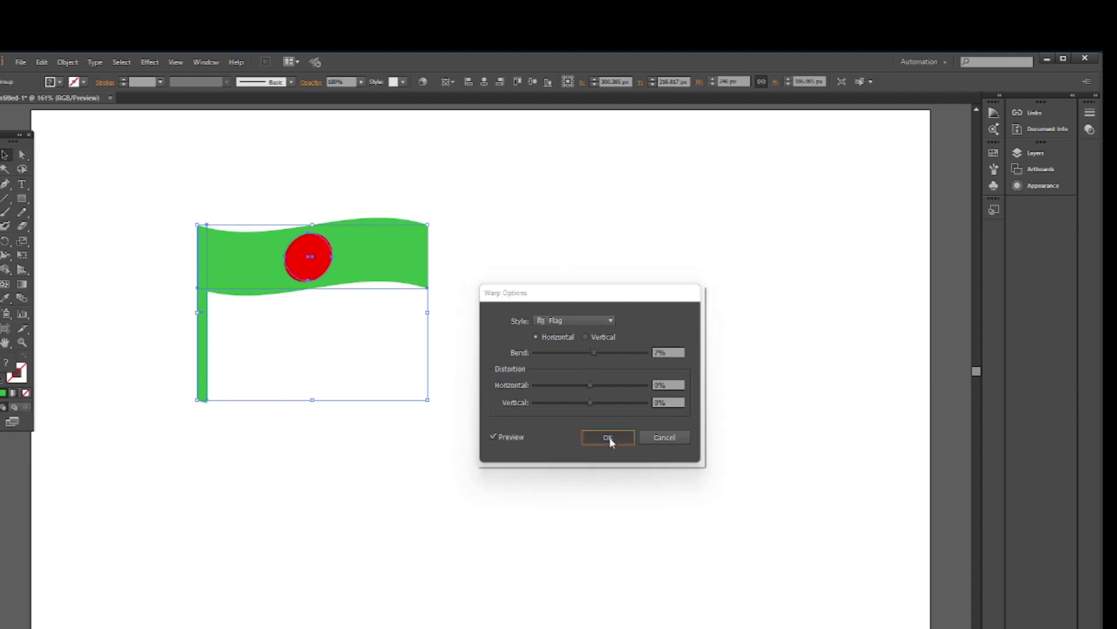
click(520, 237)
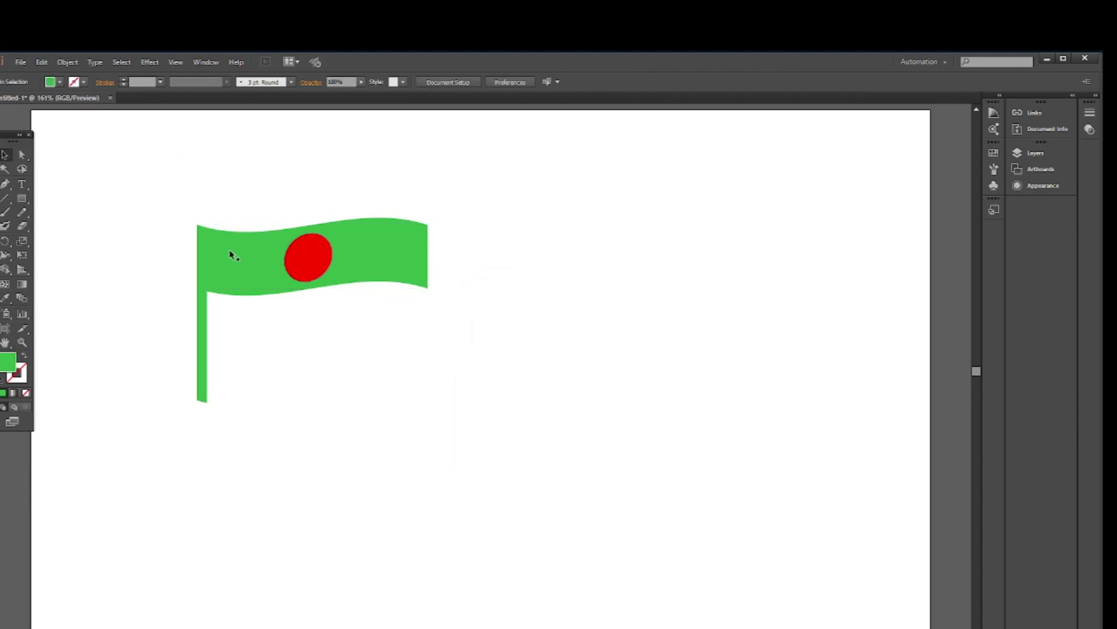
Move the flag slightly up and to the left, and draw a green rectangle about 288 by 119 px below it.
scroll(251, 256, up, 1)
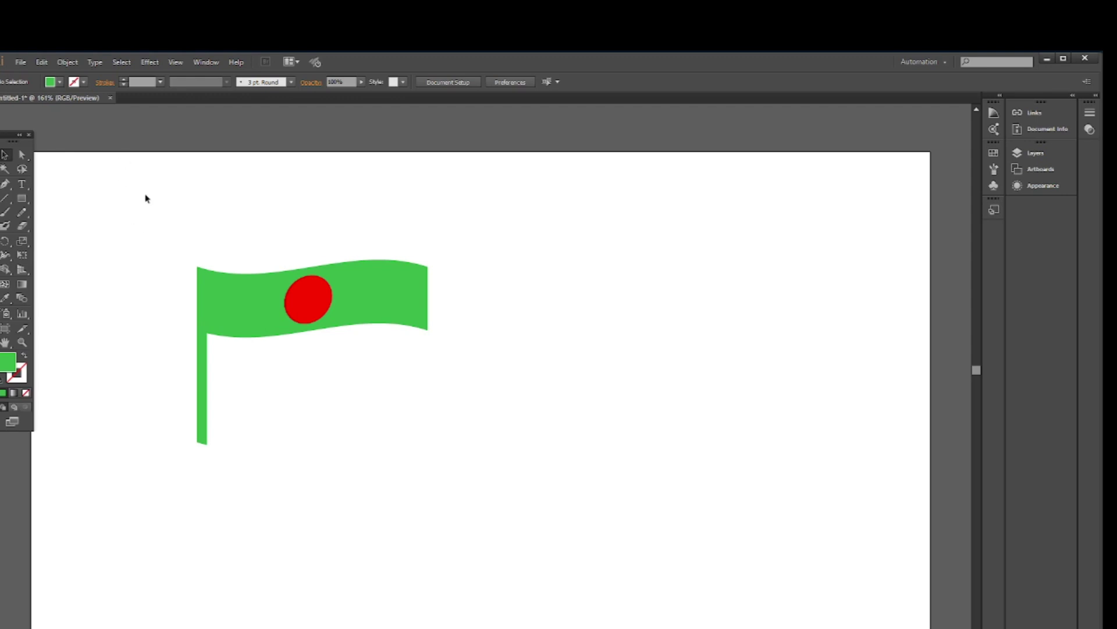
scroll(144, 237, down, 1)
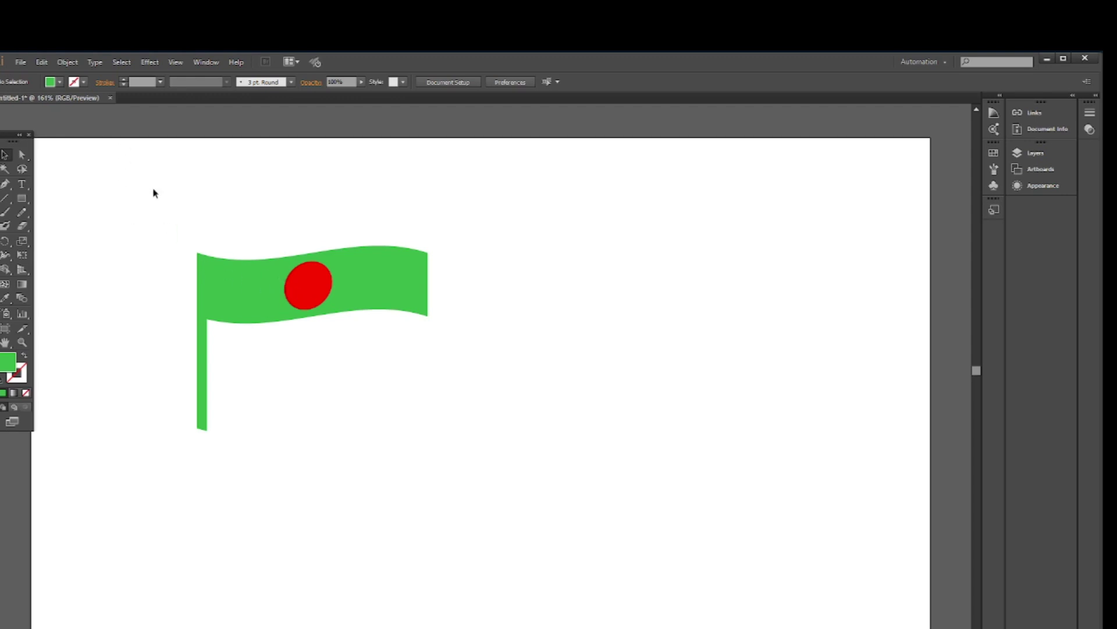
drag(243, 294, 228, 225)
click(22, 199)
drag(276, 404, 546, 515)
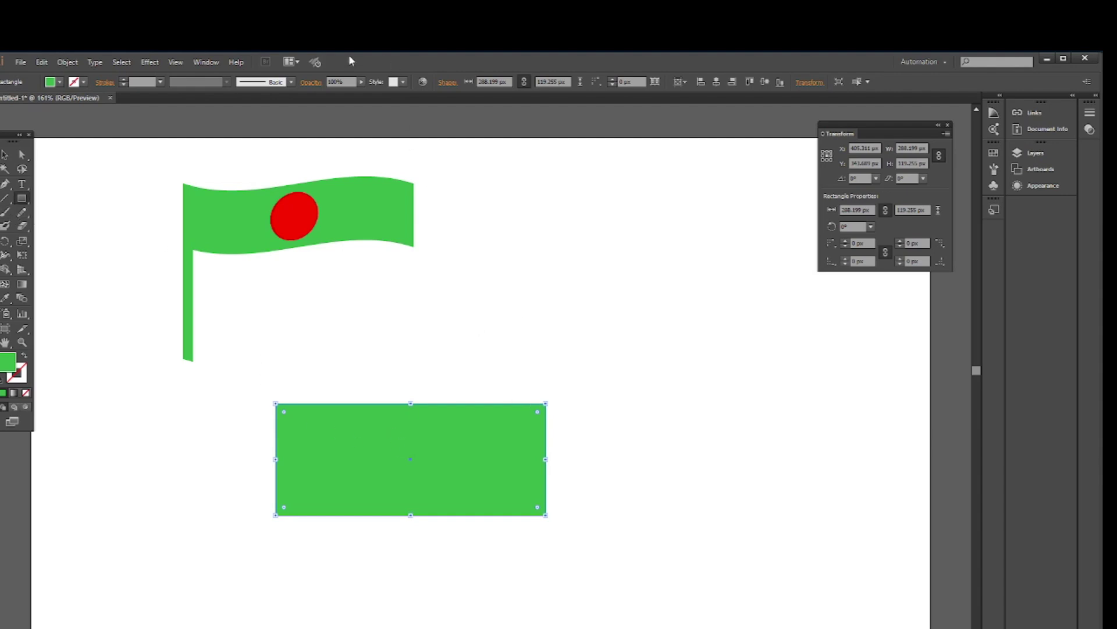
Apply a Fish-style Warp effect to the rectangle with horizontal orientation and about 50% bend, and close the Transform panel.
click(150, 63)
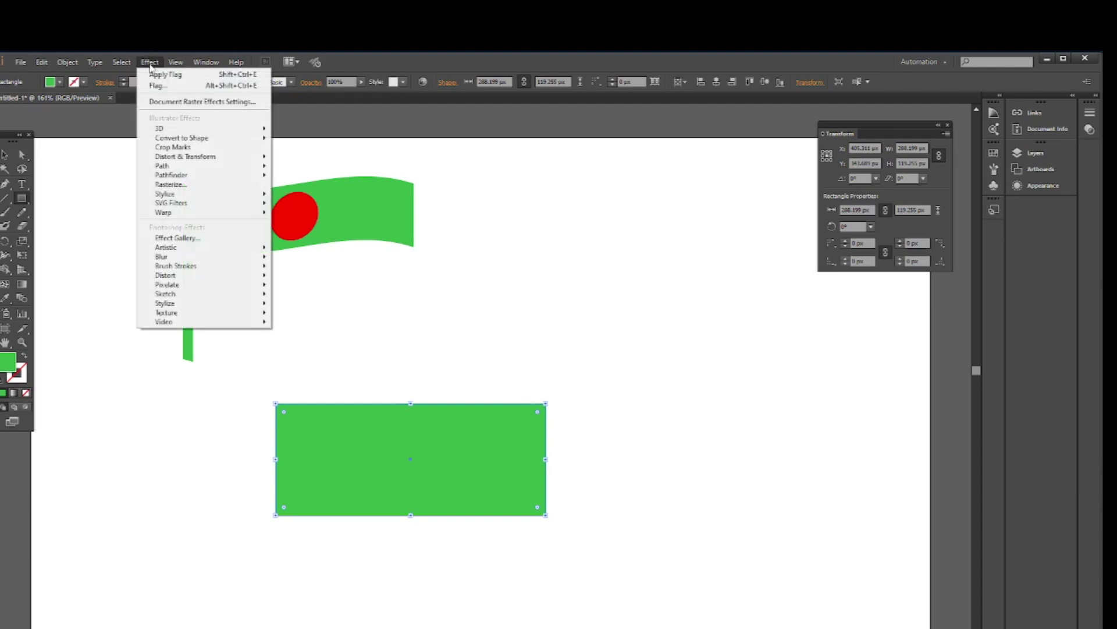
mouse_move(187, 216)
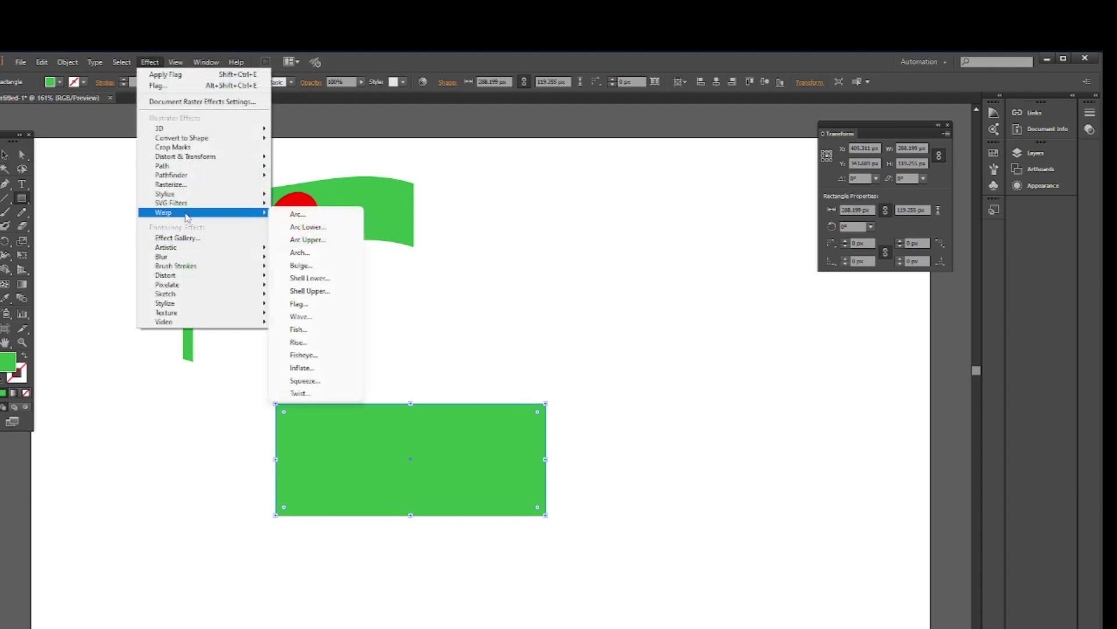
click(300, 330)
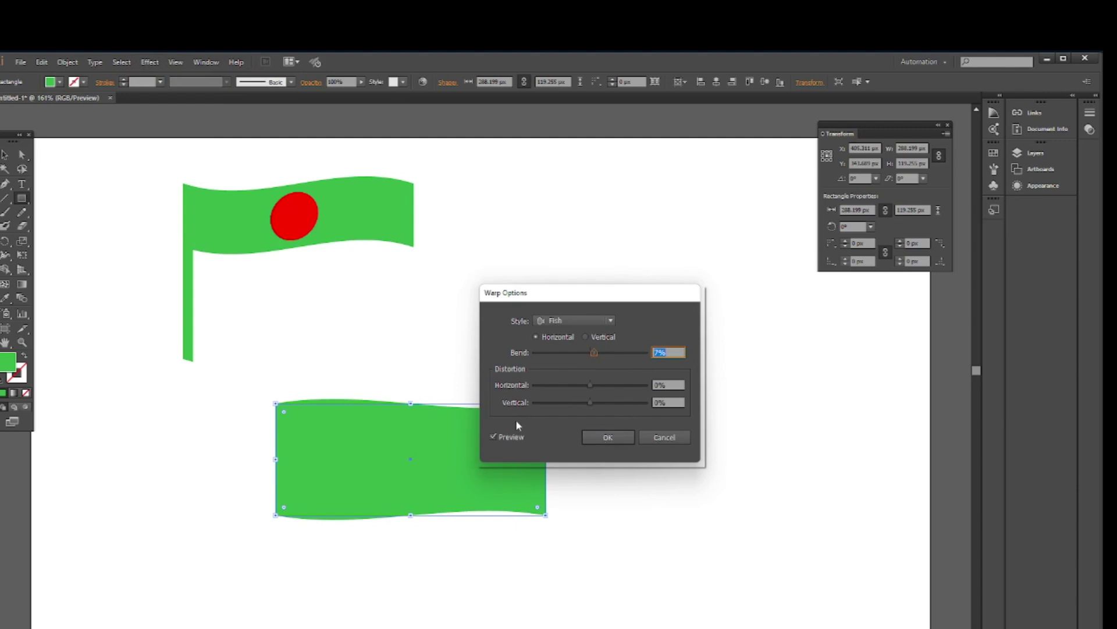
click(493, 437)
drag(595, 352, 623, 352)
click(606, 438)
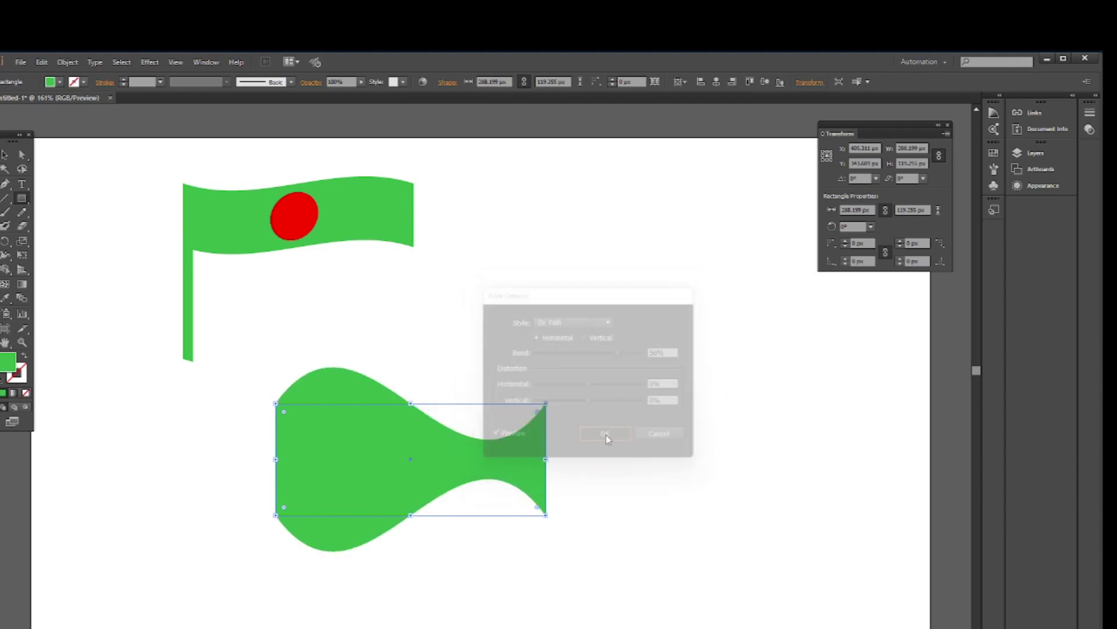
click(471, 346)
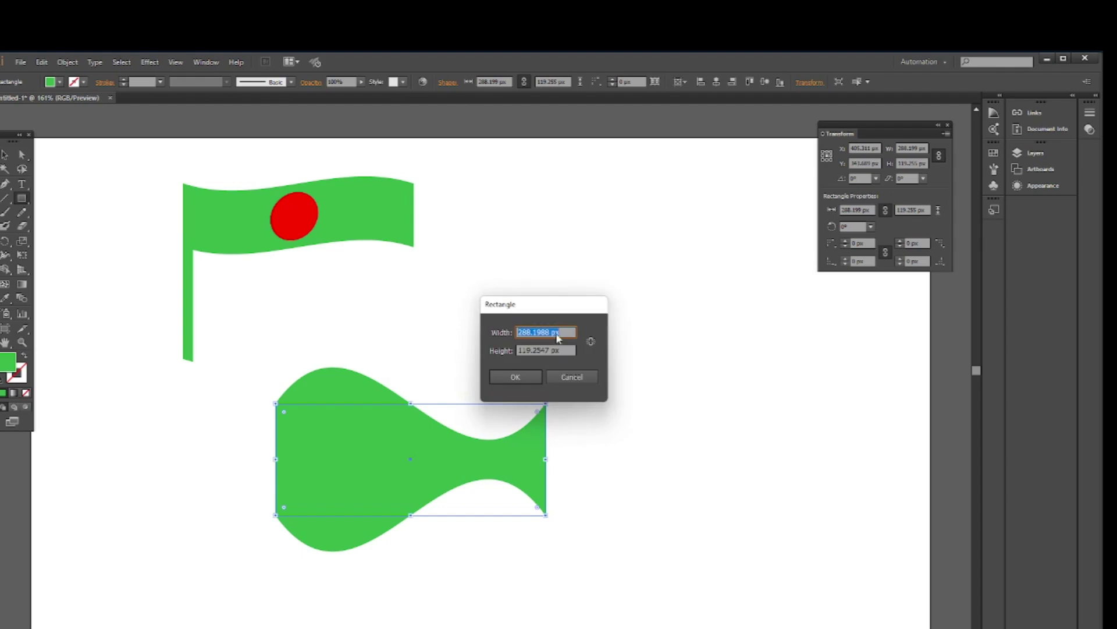
click(571, 377)
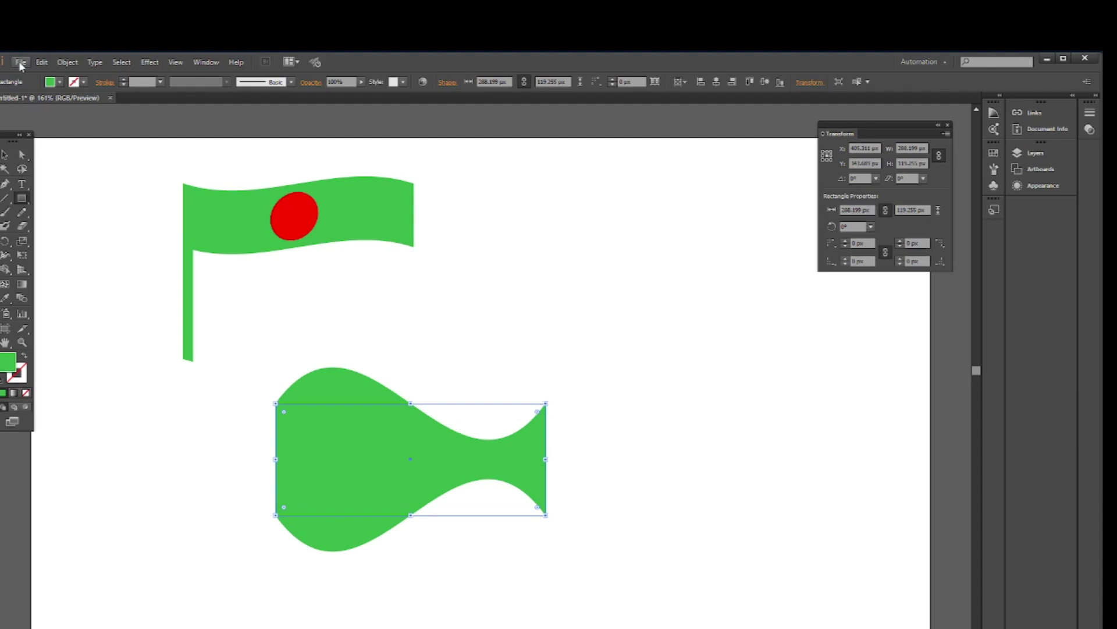
click(948, 125)
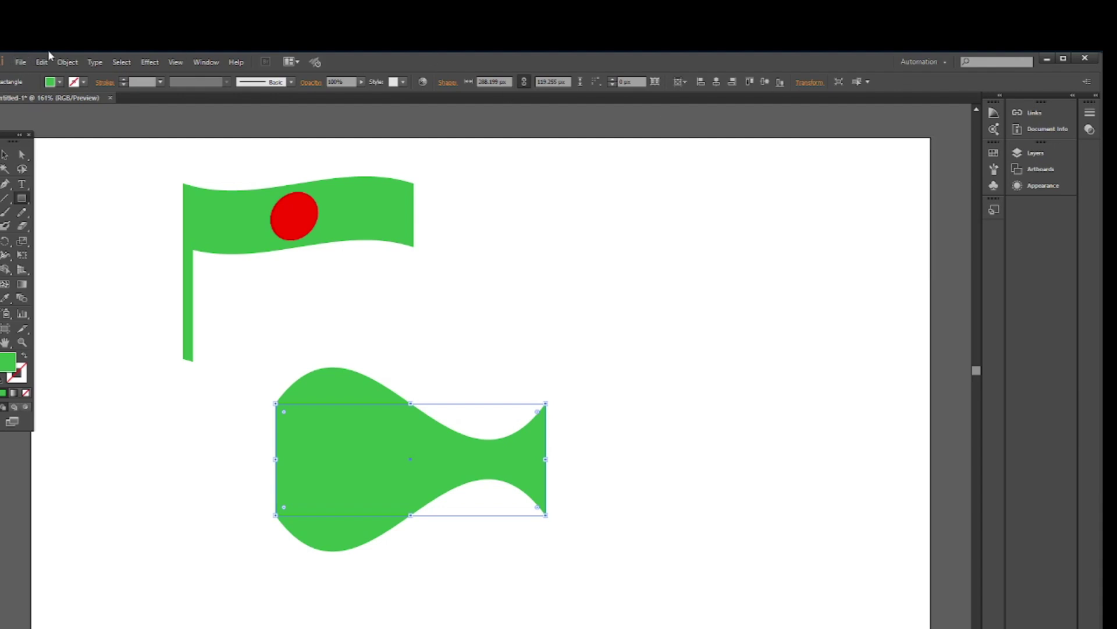
Save the document as the Adobe Illustrator file Untitled-1 in D:\Graphic Design Free Courses, using the Illustrator CC version.
click(22, 62)
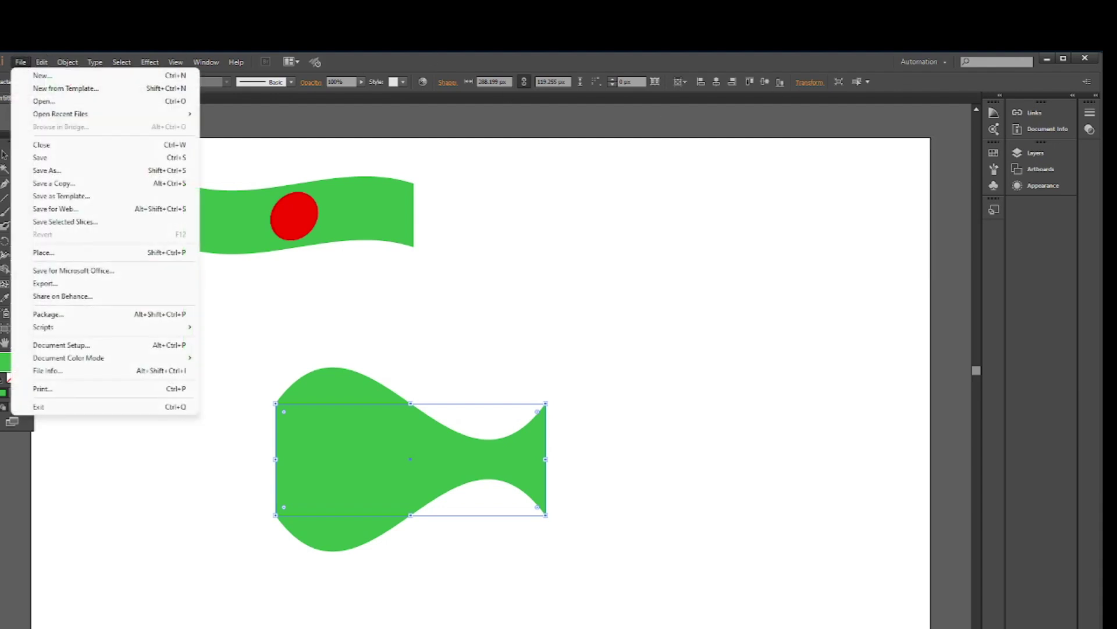
click(53, 173)
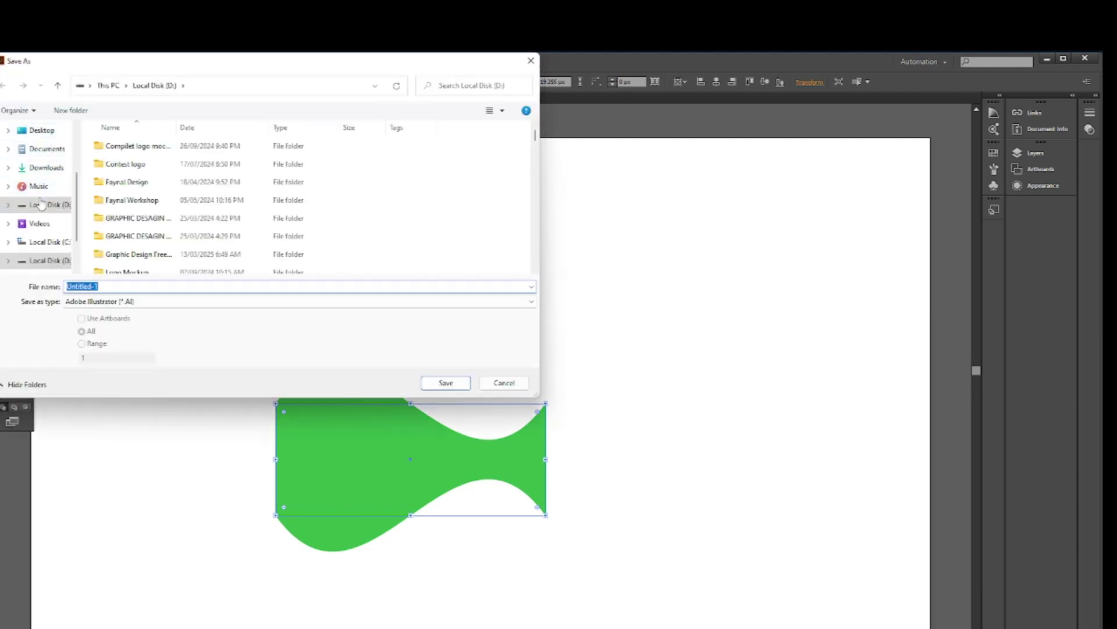
scroll(41, 249, down, 1)
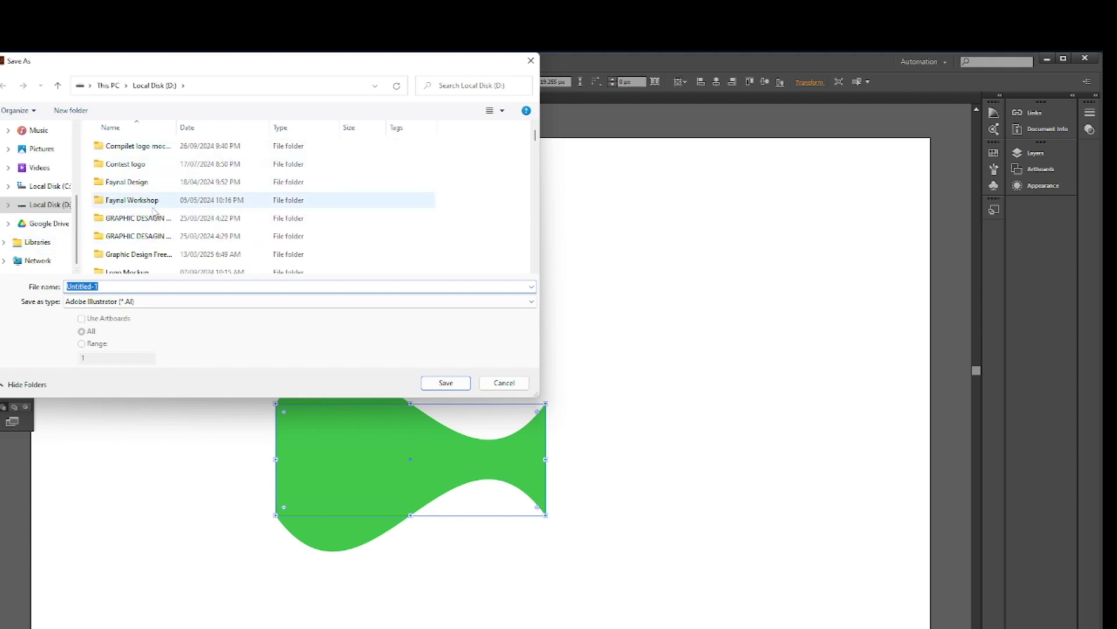
click(138, 256)
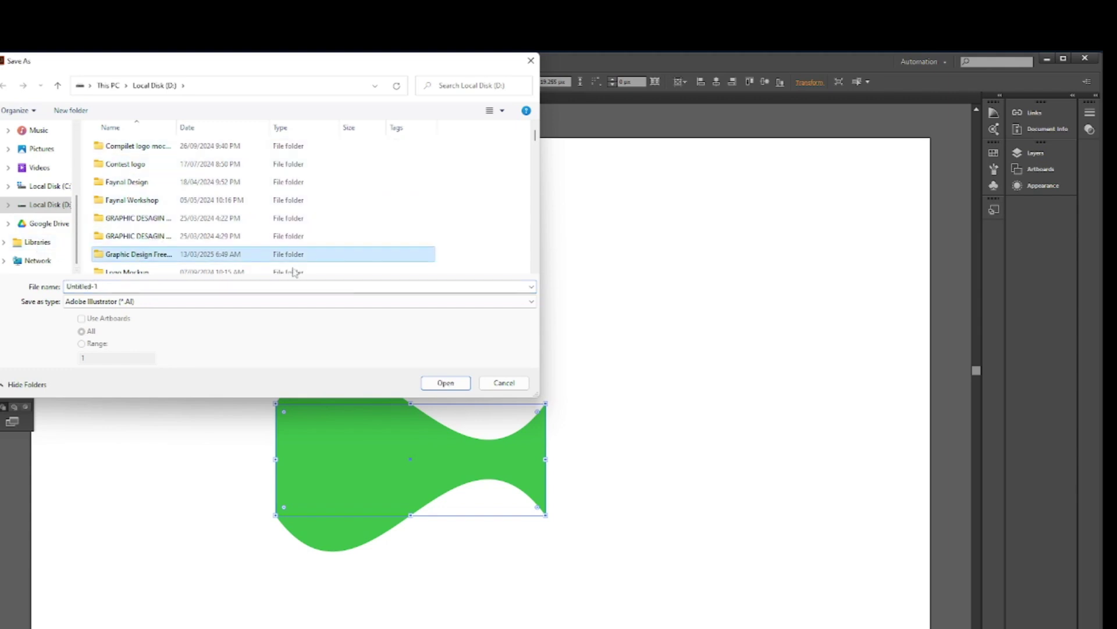
click(445, 383)
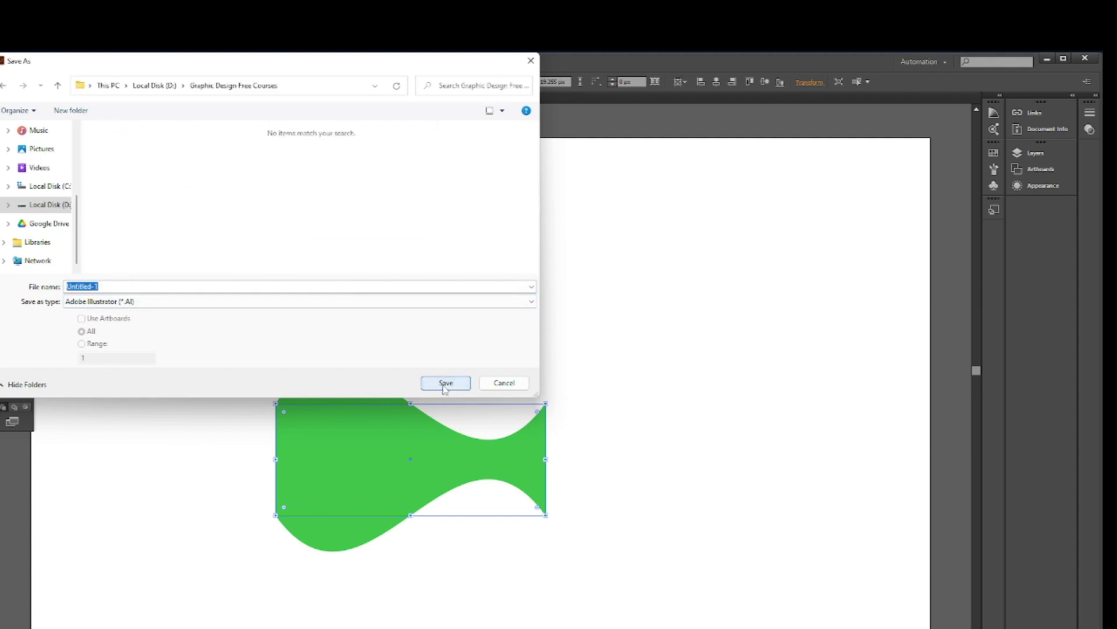
click(445, 383)
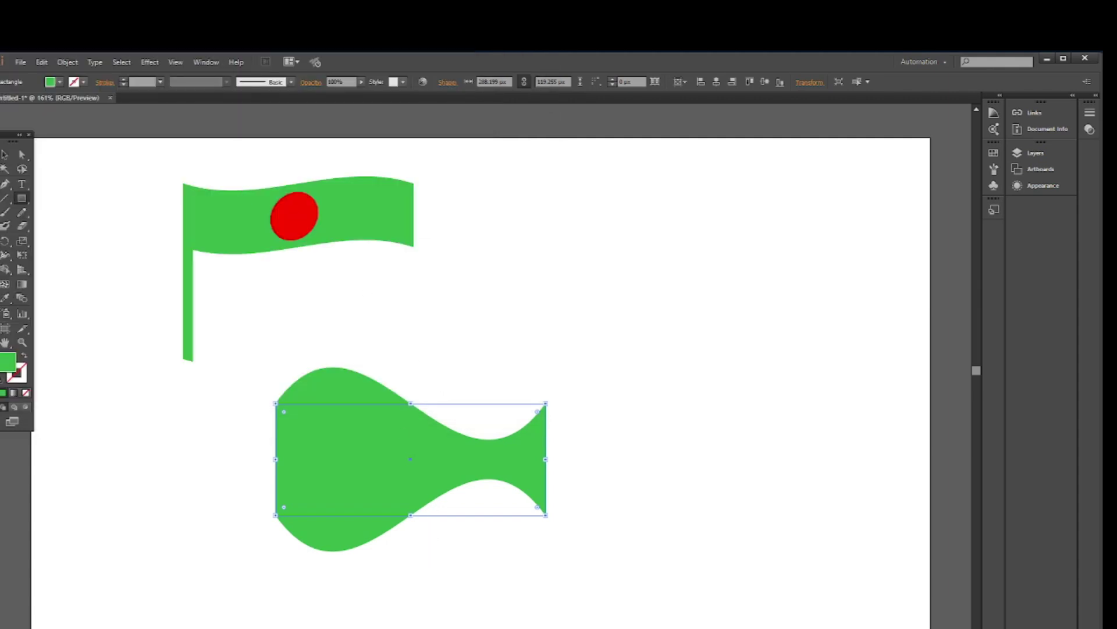
click(476, 618)
scroll(291, 541, down, 2)
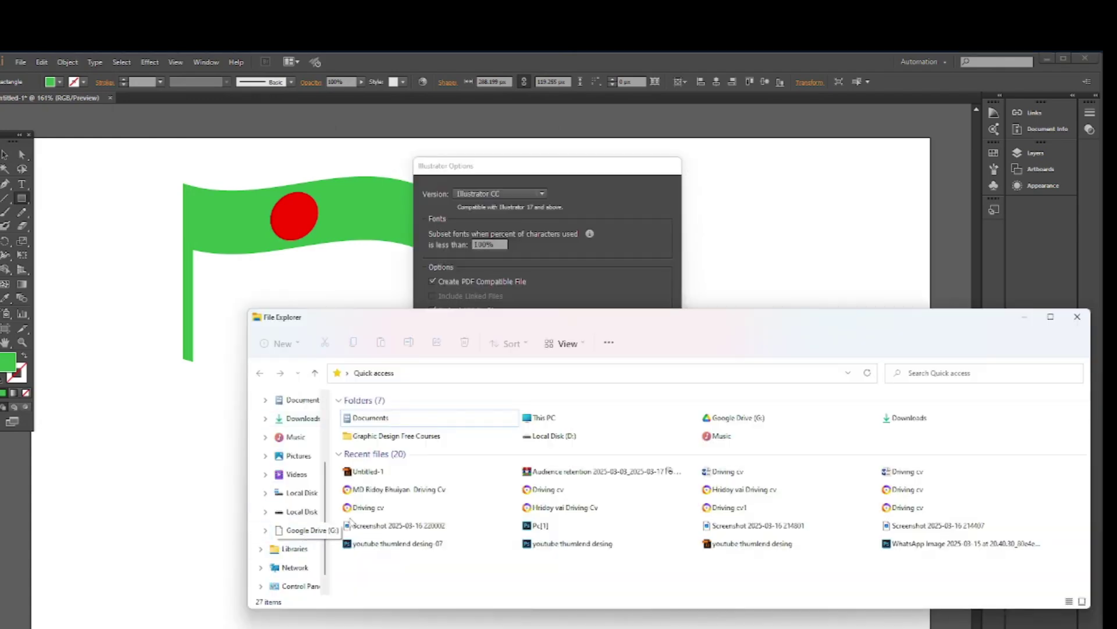
click(748, 232)
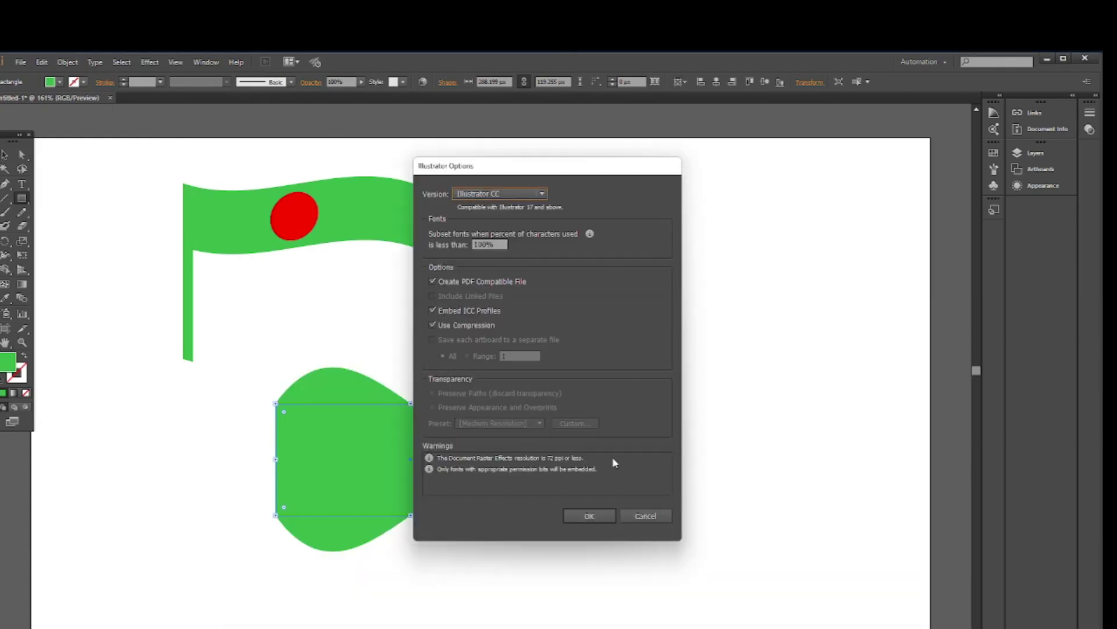
click(578, 517)
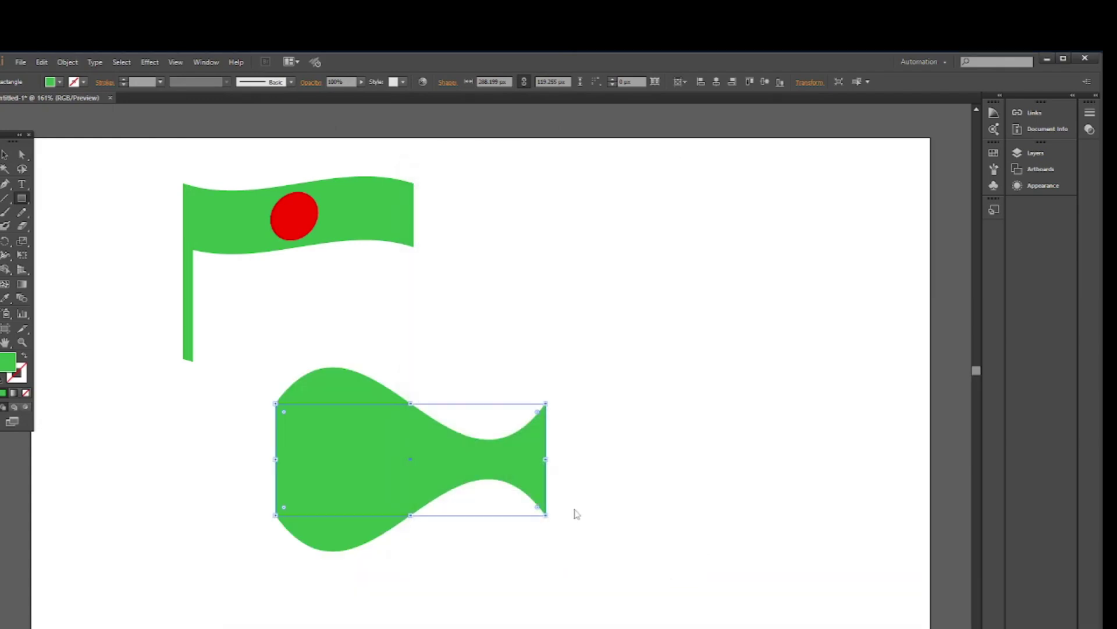
Switch to File Explorer to check the Graphic Design Free Courses folder for the saved file, and return to Illustrator.
click(282, 308)
click(574, 377)
click(387, 625)
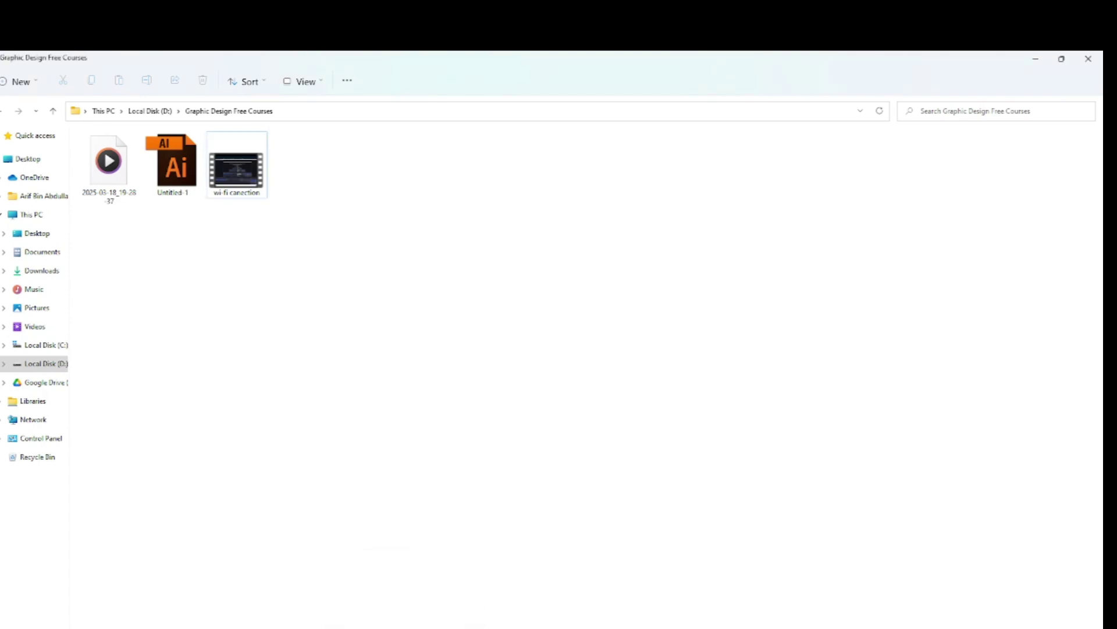
click(644, 599)
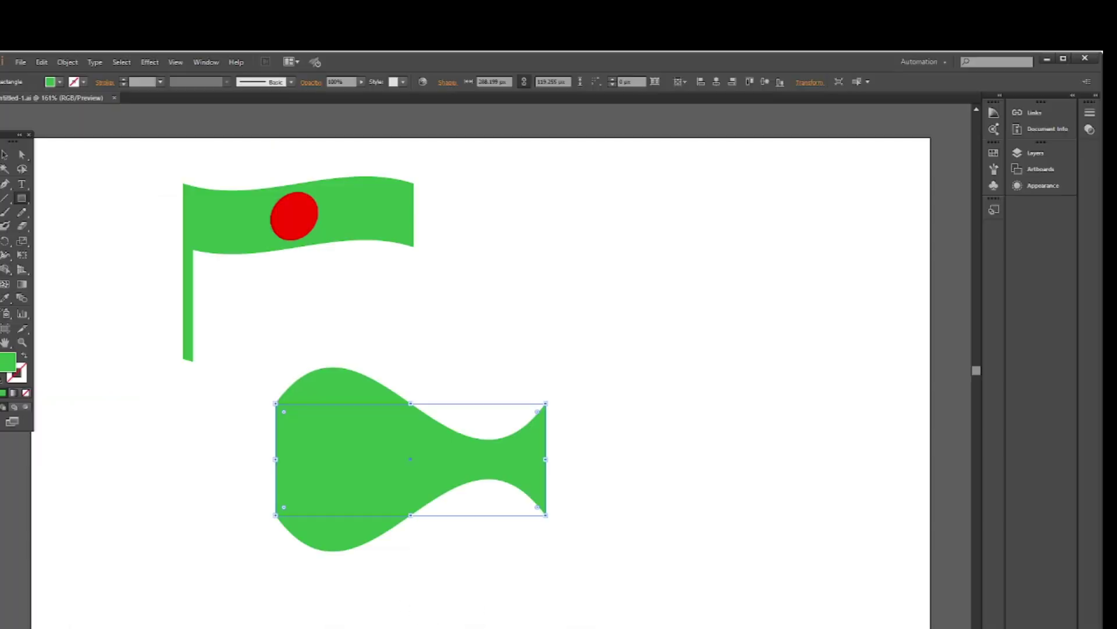
click(466, 516)
click(573, 375)
Export the document as JPEG Untitled-1 with Use Artboards enabled, RGB color model, quality 8 and High (300 ppi) resolution.
click(20, 62)
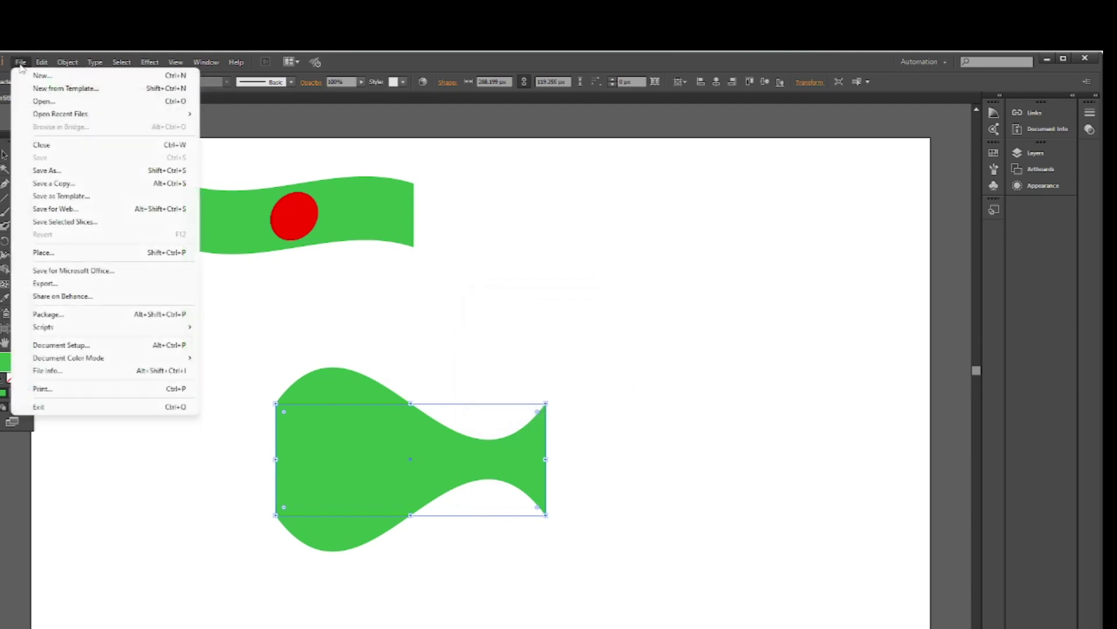
click(58, 283)
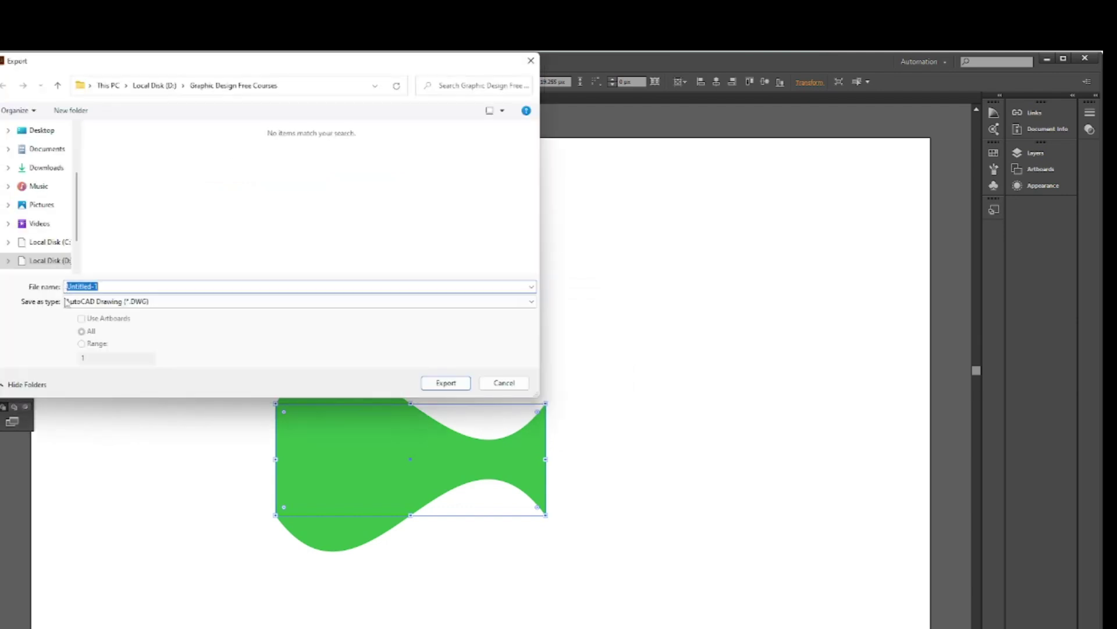
click(140, 302)
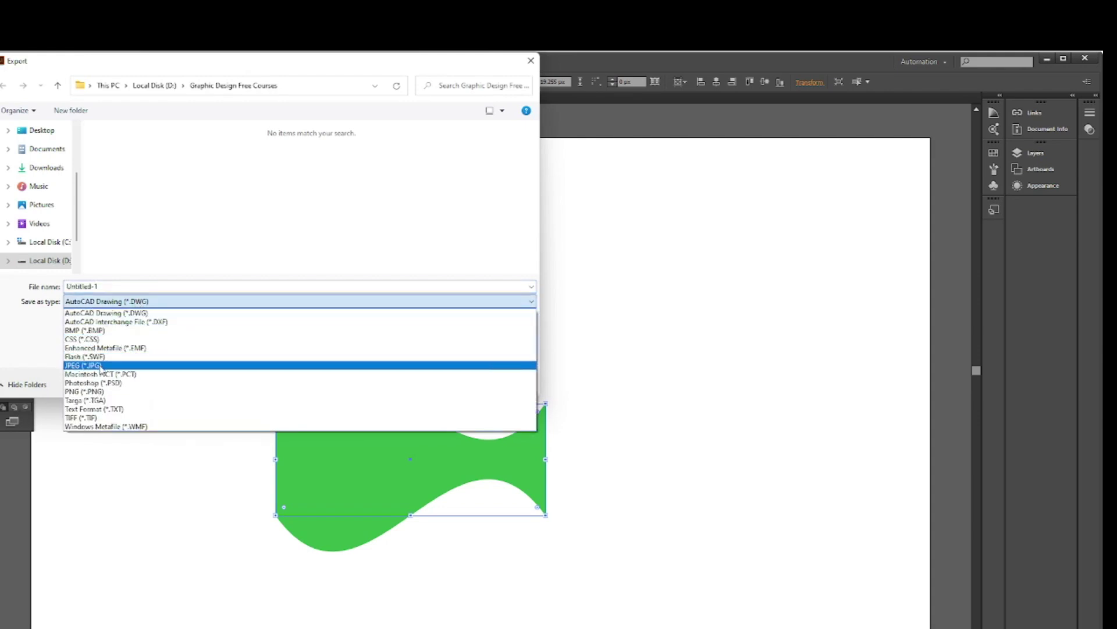
click(100, 366)
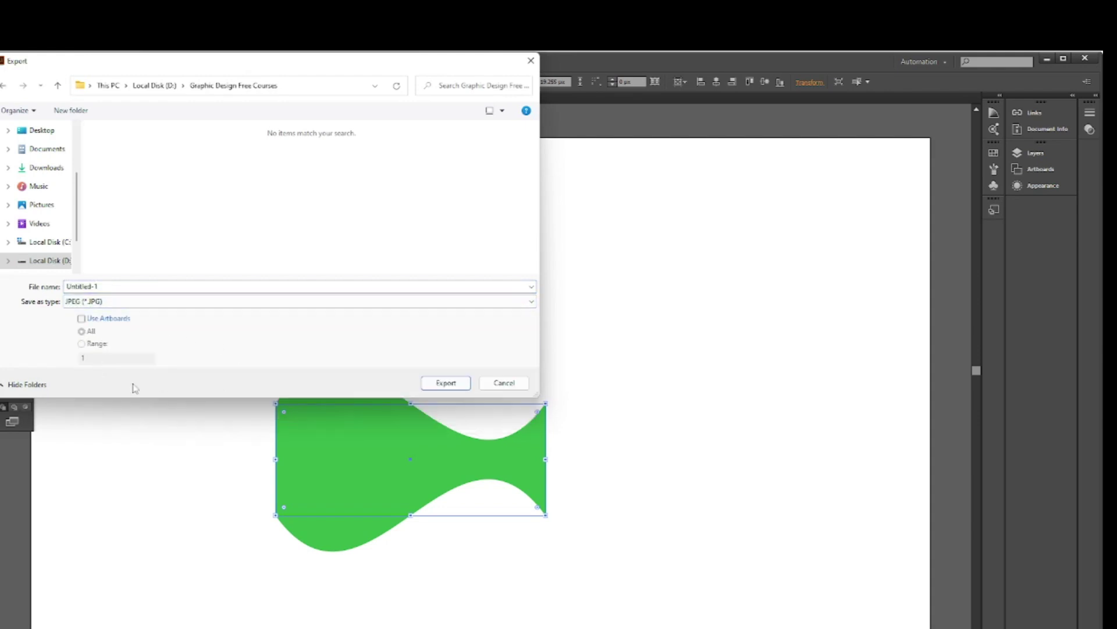
click(81, 319)
click(439, 384)
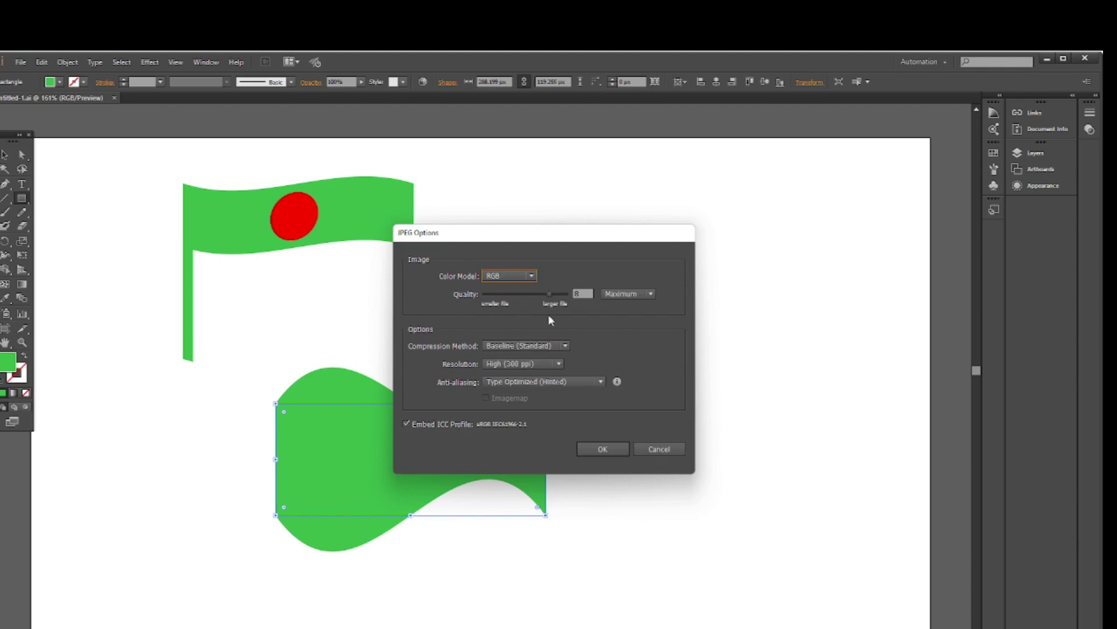
click(604, 449)
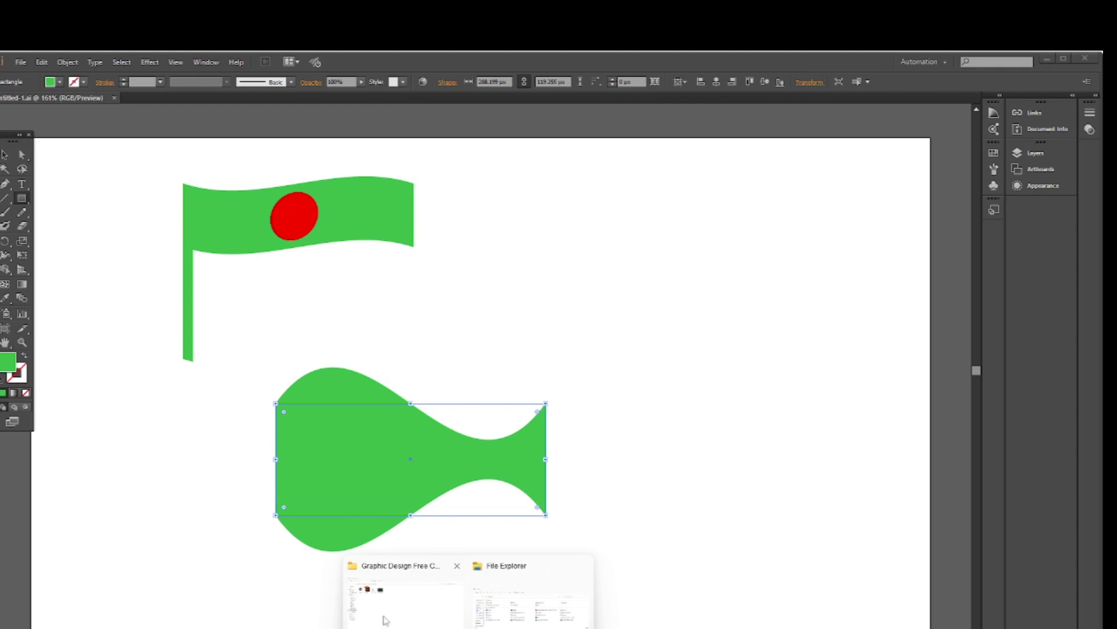
Switch to File Explorer and open the exported image Untitled-1-01 from the Graphic Design Free Courses folder.
click(385, 618)
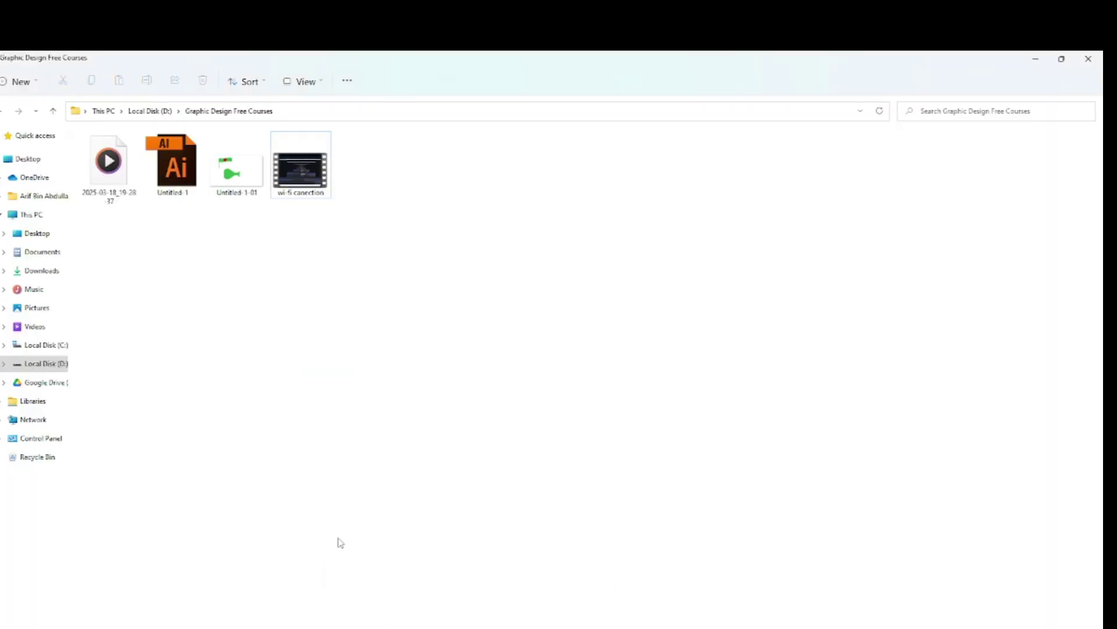
double_click(235, 181)
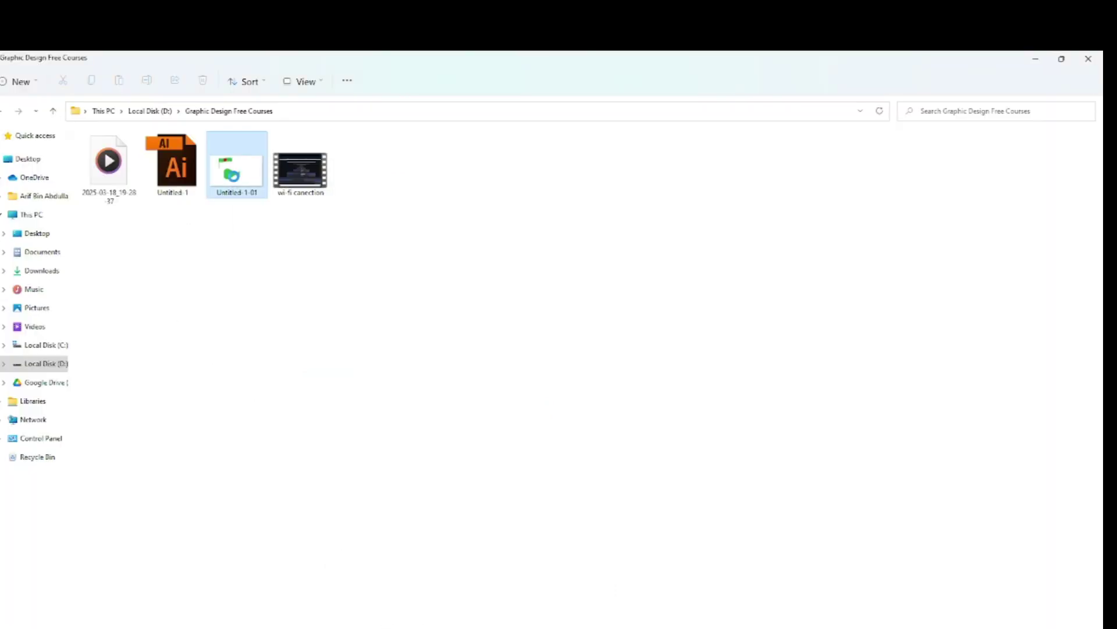